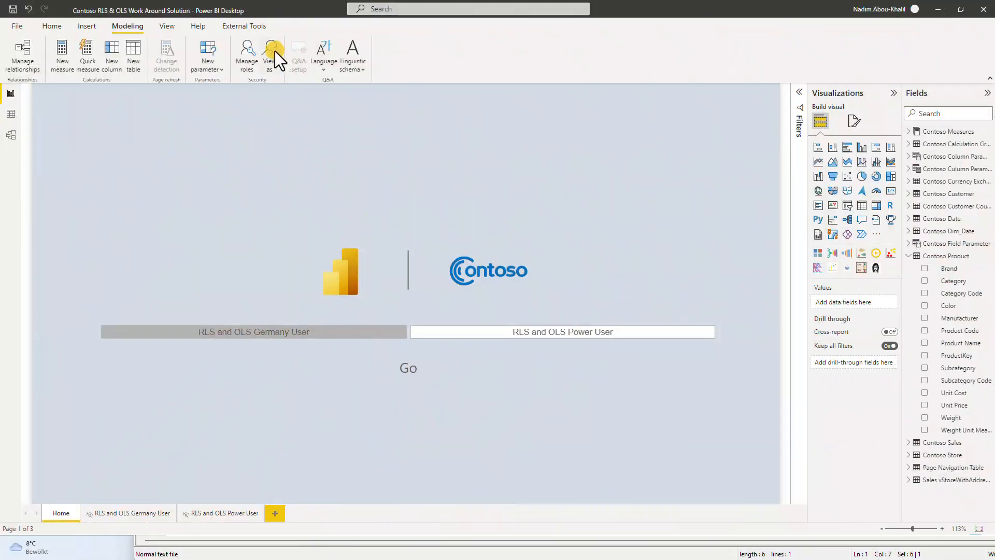
# View the report as the Power User role, open its RLS and OLS page from the home page, and return home
pyautogui.click(271, 54)
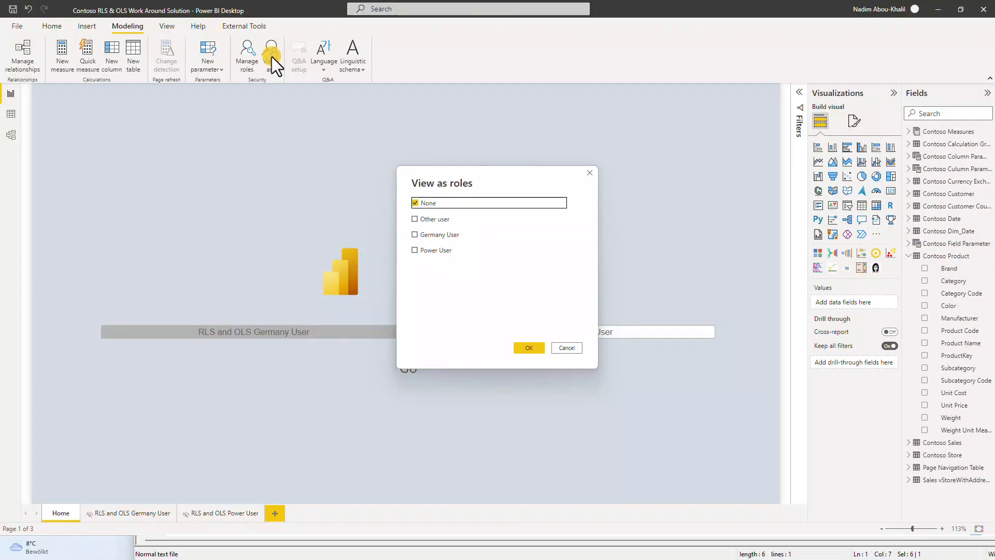
pyautogui.click(448, 251)
pyautogui.click(528, 347)
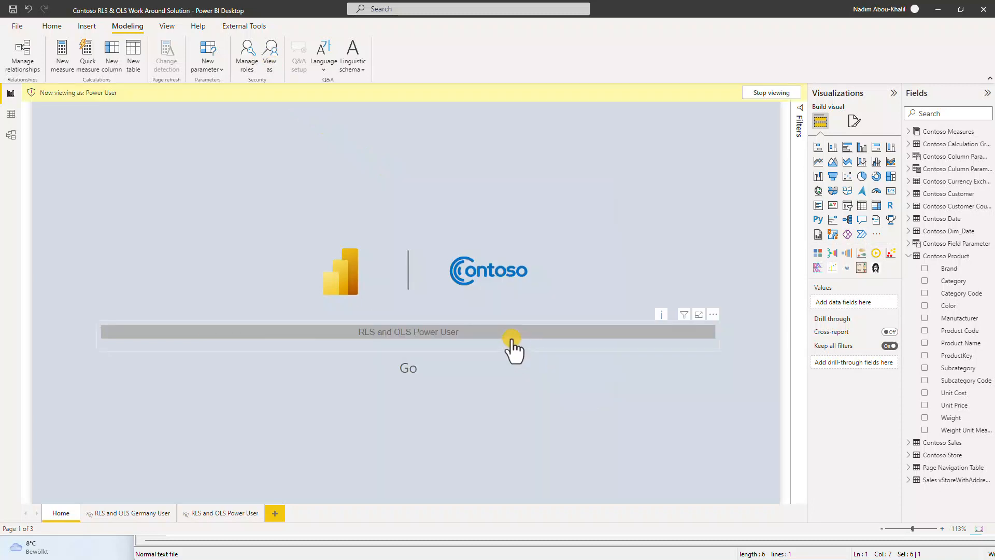
pyautogui.click(413, 368)
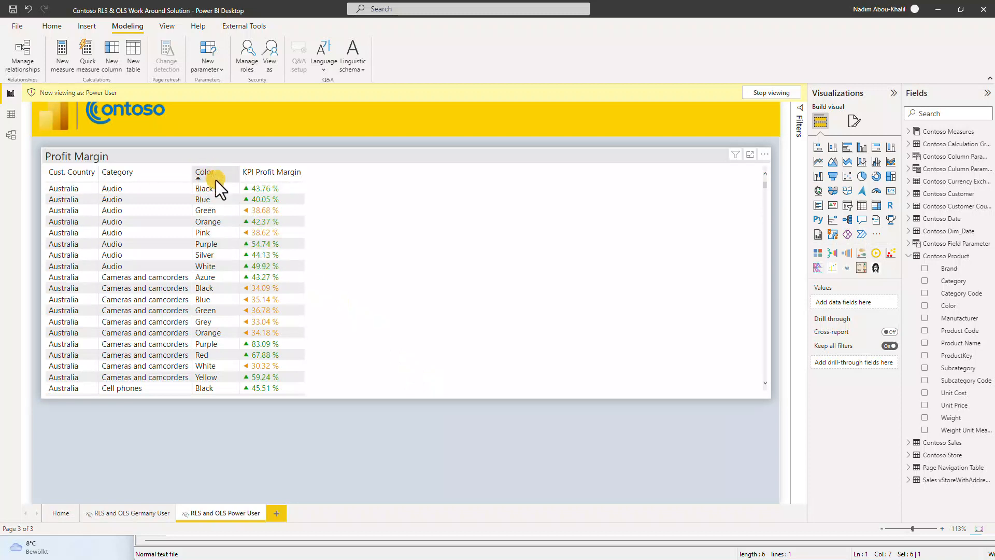
pyautogui.keyDown('ctrl'); pyautogui.click(43, 123); pyautogui.keyUp('ctrl')
# Switch the role preview to Germany User only and open that role's page from the home page
pyautogui.click(271, 61)
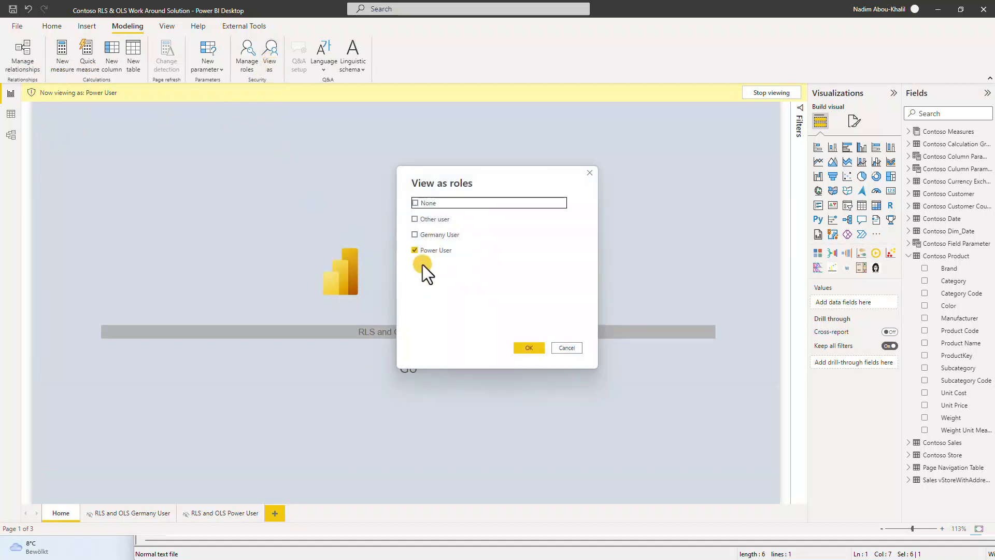
pyautogui.click(433, 234)
pyautogui.click(534, 348)
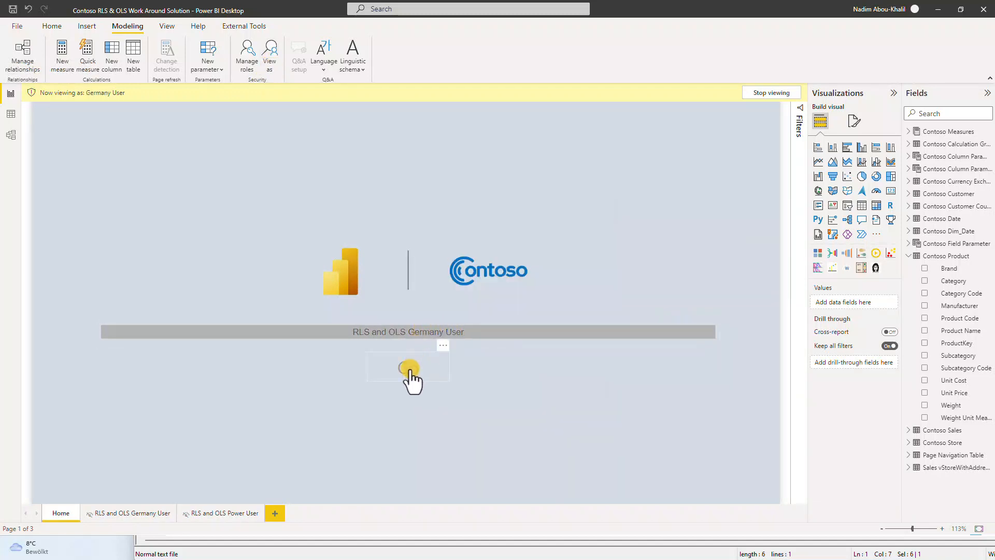
pyautogui.keyDown('ctrl'); pyautogui.click(408, 369); pyautogui.keyUp('ctrl')
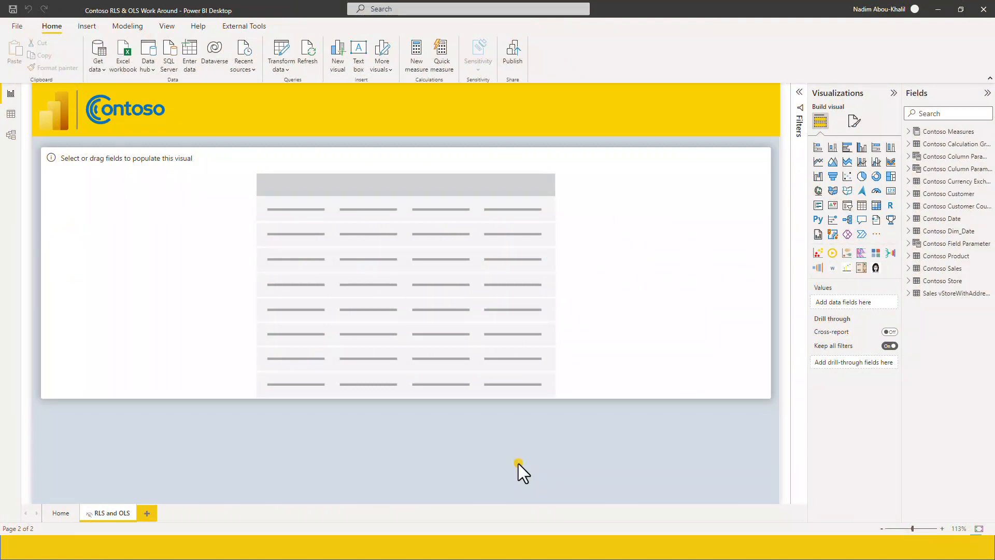
# Rename the RLS and OLS page as RLS and OLS Power User
pyautogui.click(54, 514)
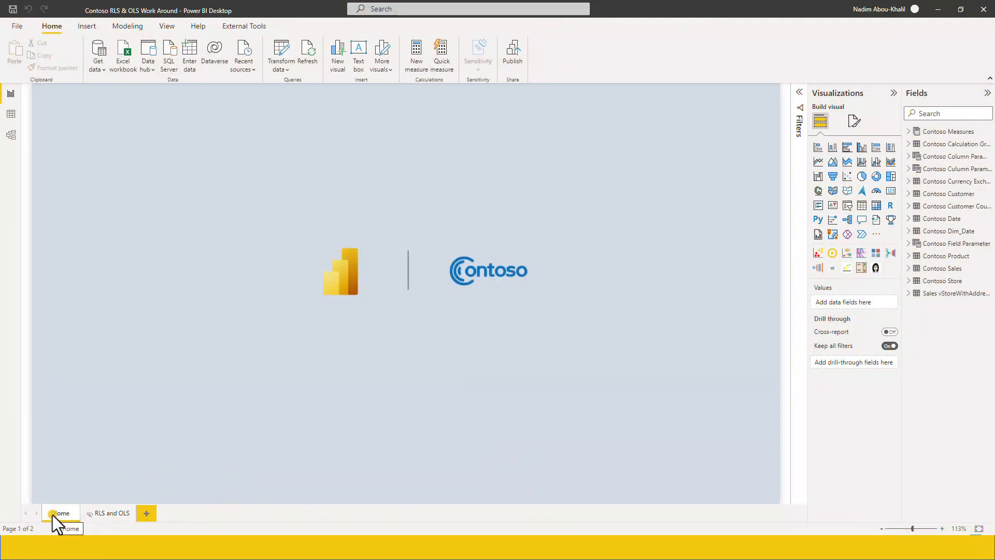
pyautogui.click(113, 514)
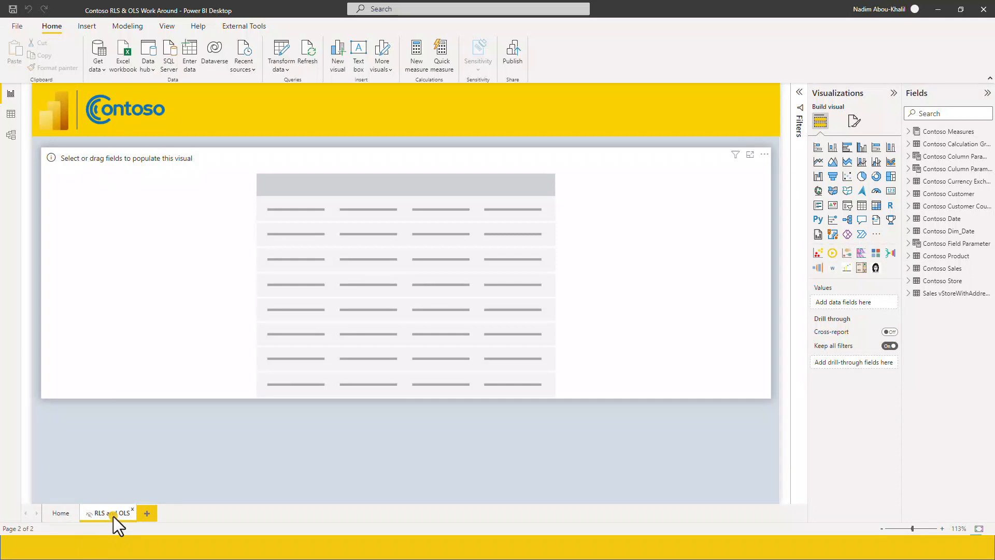
pyautogui.doubleClick(124, 512)
pyautogui.press('Return')
pyautogui.write('Power User')
pyautogui.press('Return')
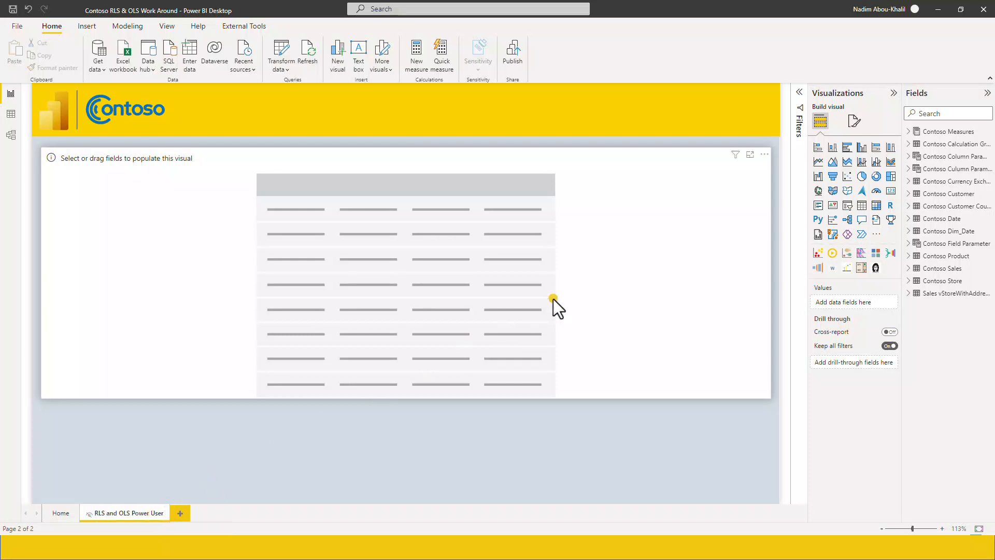
# Fill the empty table visual with Country from Contoso Customer, Category and Color from Contoso Product, and the KPI Profit Margin measure
pyautogui.click(580, 284)
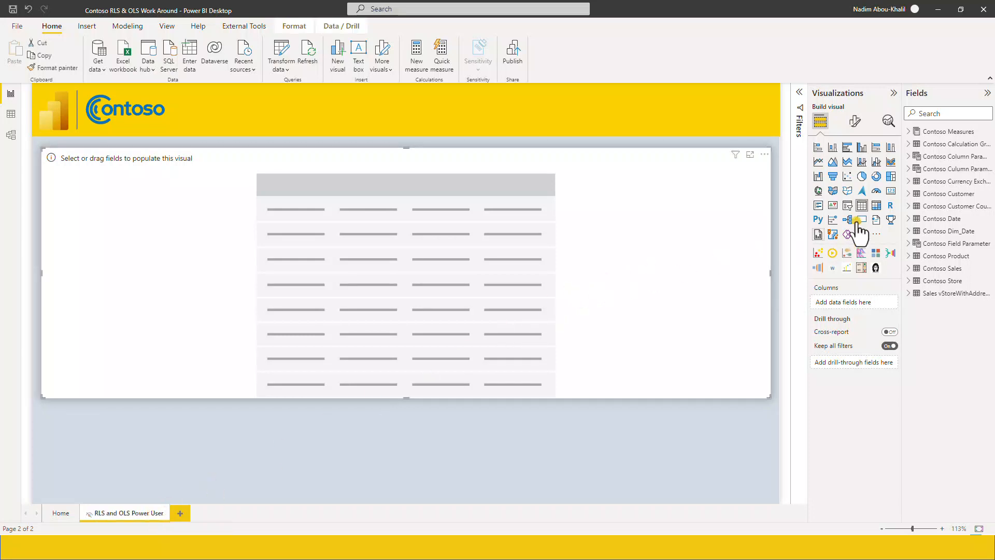
pyautogui.click(906, 193)
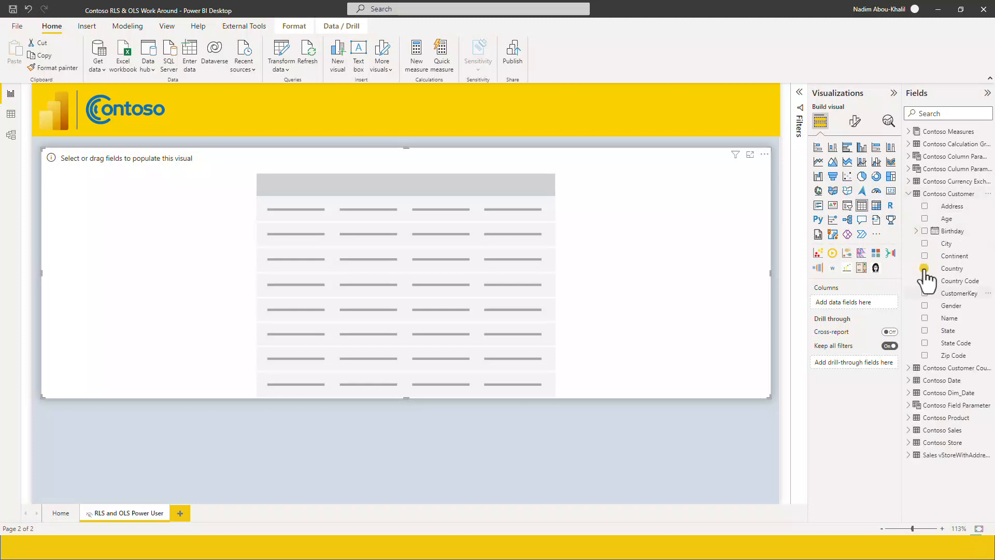
pyautogui.click(923, 268)
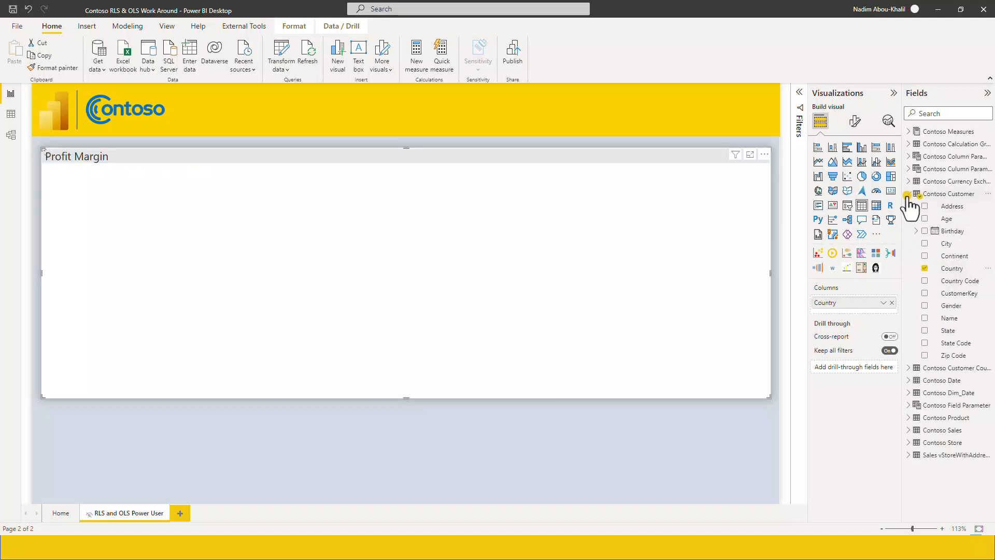
pyautogui.click(905, 193)
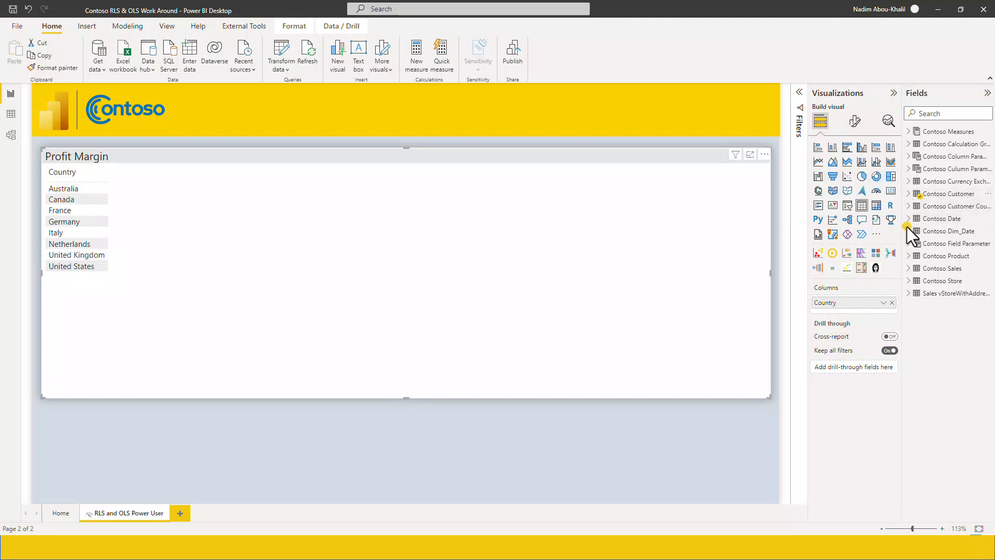
pyautogui.click(909, 256)
pyautogui.click(924, 281)
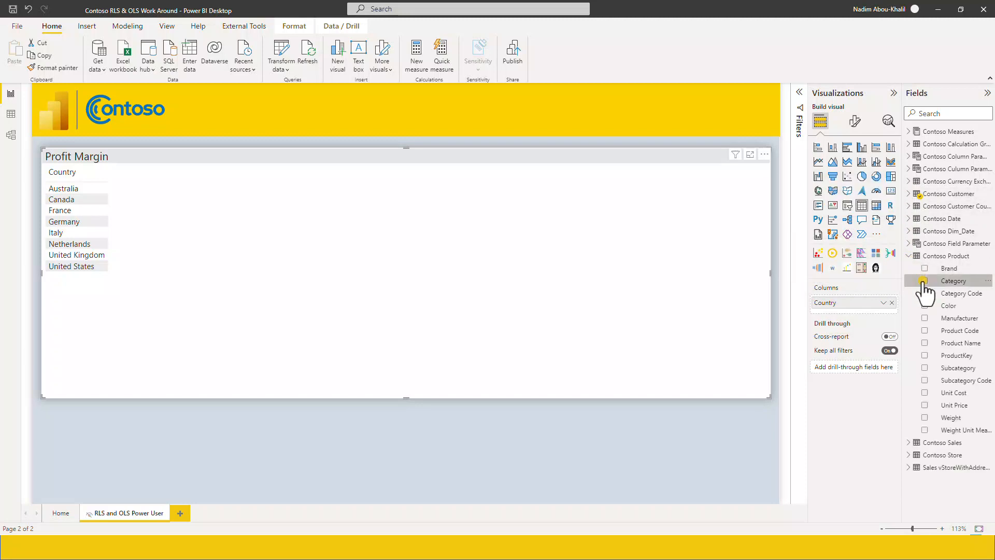
pyautogui.click(924, 306)
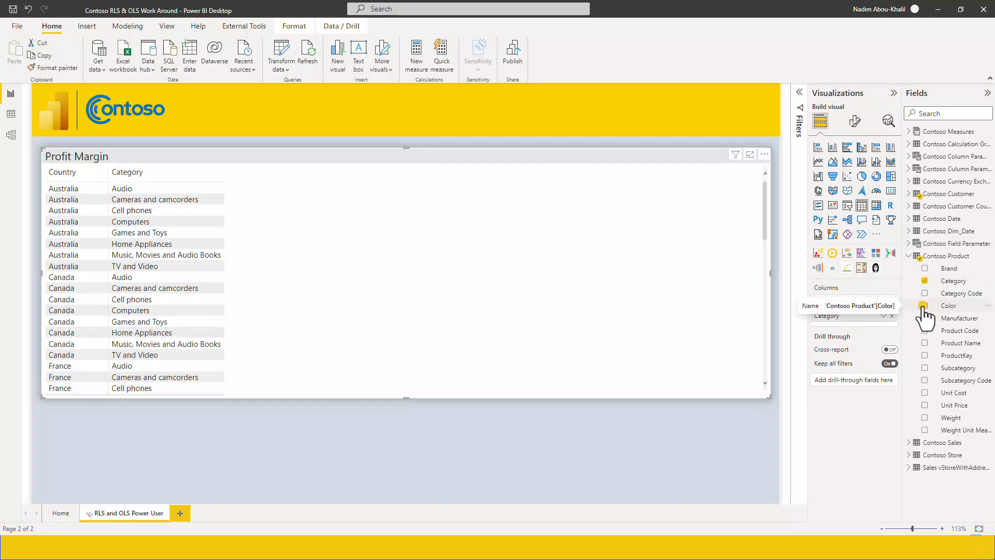
pyautogui.click(908, 256)
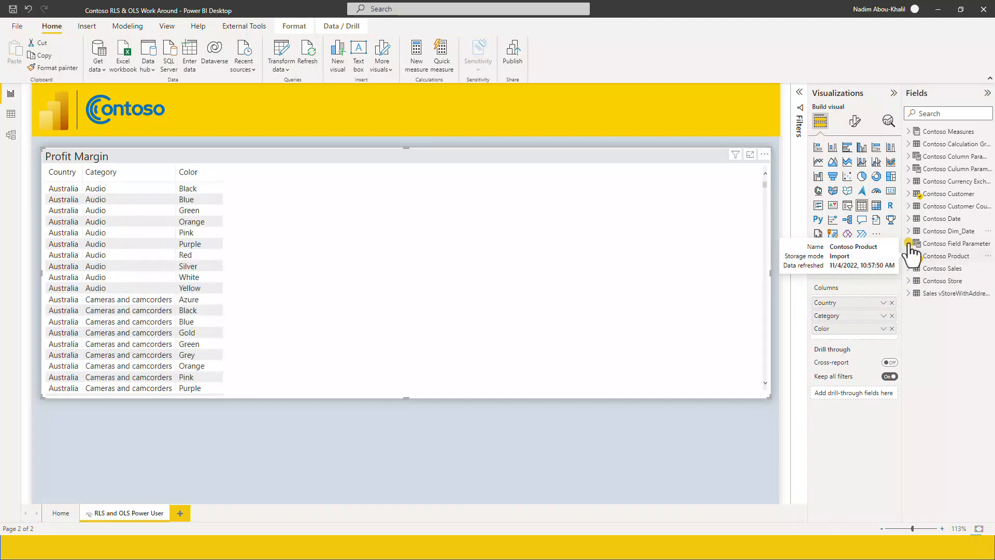
pyautogui.click(908, 132)
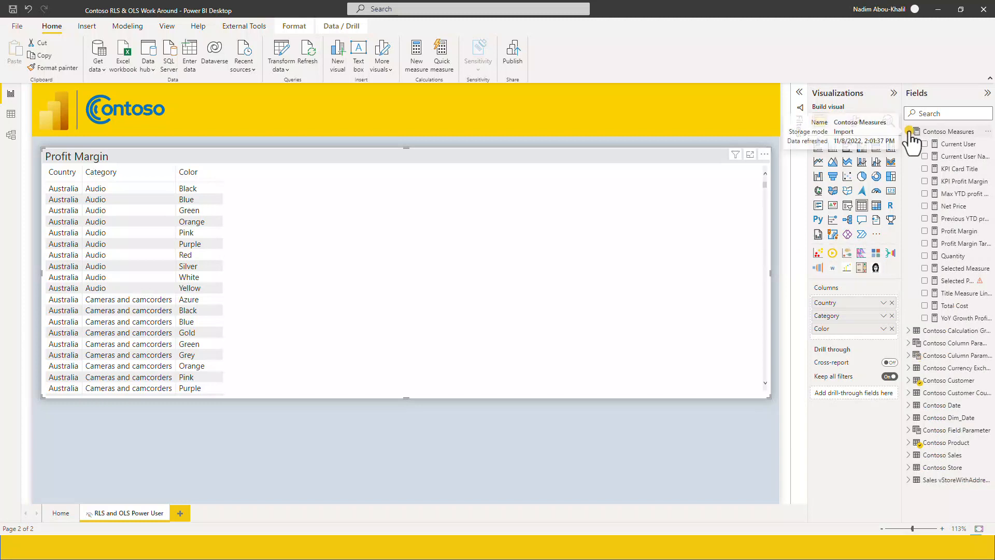
pyautogui.click(924, 181)
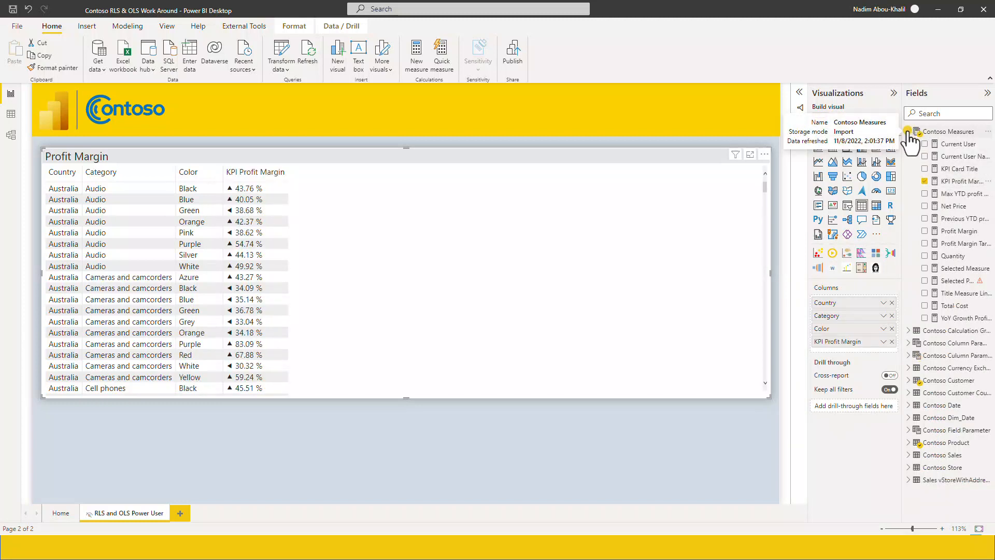
pyautogui.click(908, 132)
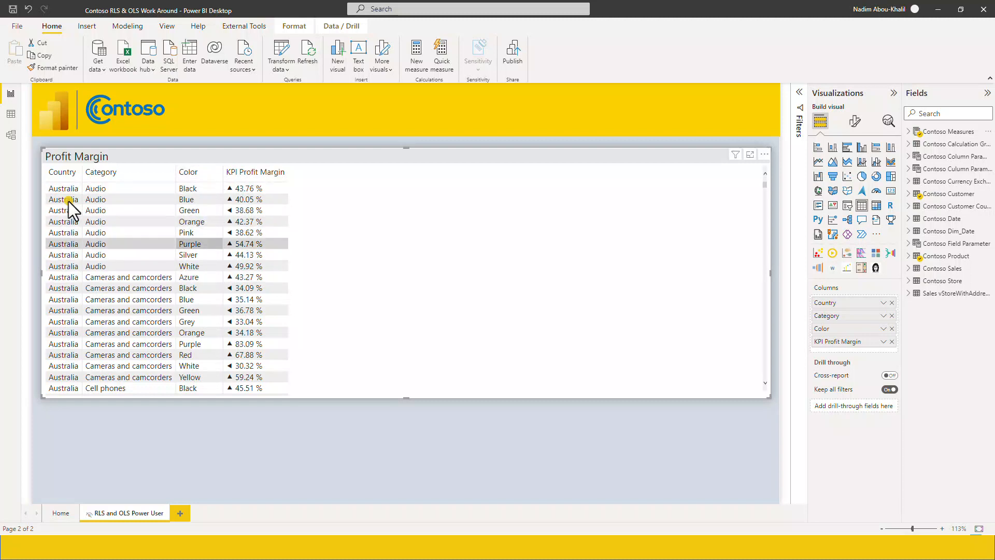
# Duplicate the RLS and OLS Power User page and rename the copy as RLS and OLS Germany User
pyautogui.rightClick(132, 513)
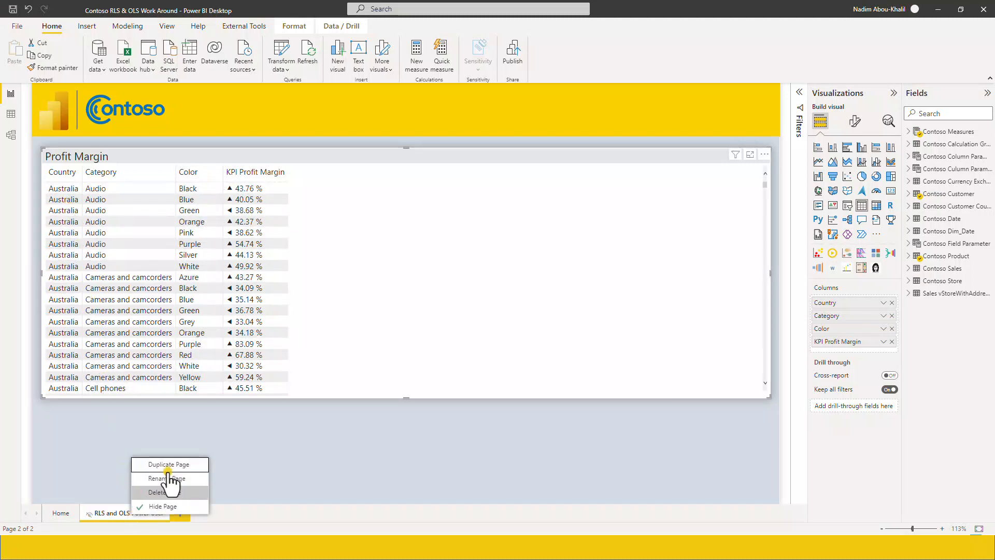
pyautogui.click(174, 468)
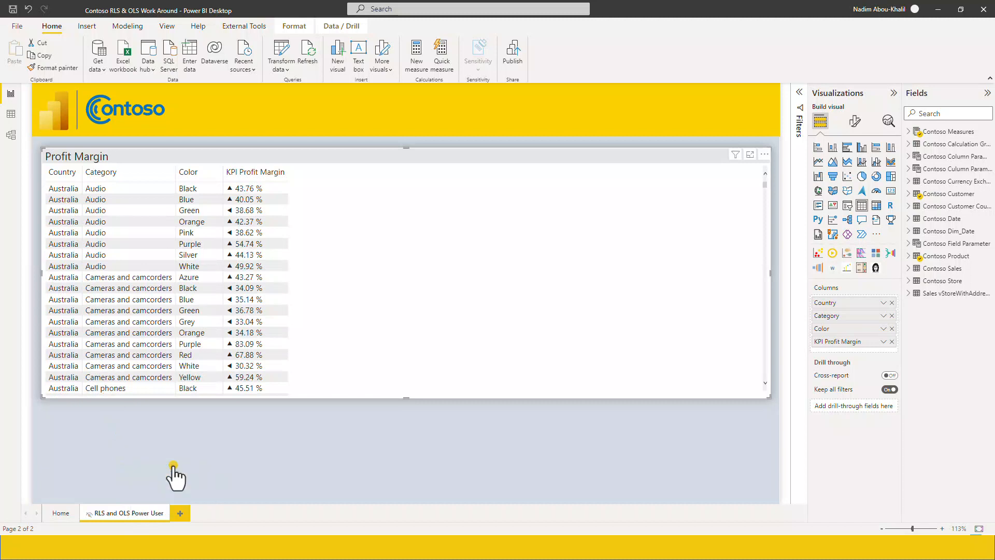
pyautogui.doubleClick(267, 517)
pyautogui.click(231, 513)
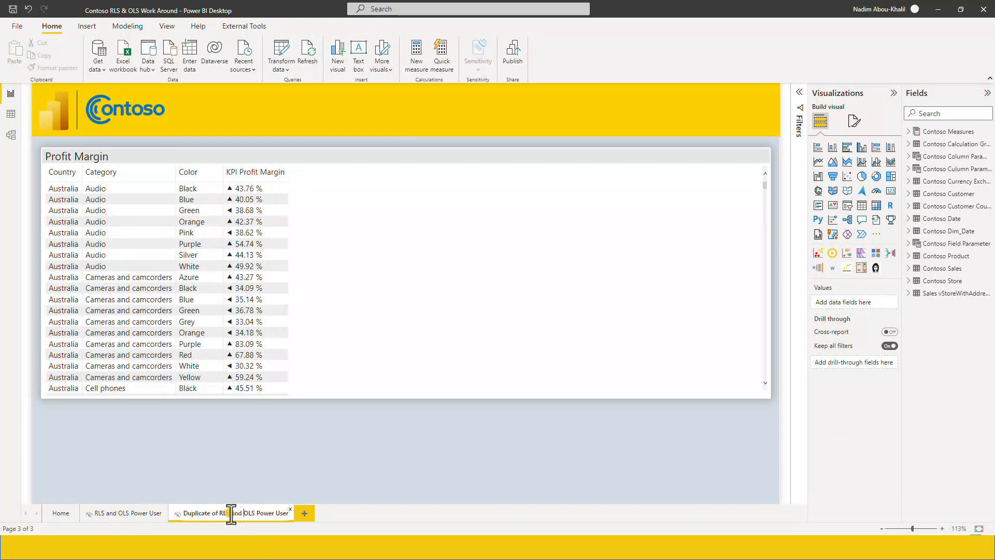
pyautogui.doubleClick(198, 513)
pyautogui.press('BackSpace')
pyautogui.press('Delete')
pyautogui.press('Delete')
pyautogui.press('Delete')
pyautogui.doubleClick(246, 513)
pyautogui.write('German y')
pyautogui.press('Return')
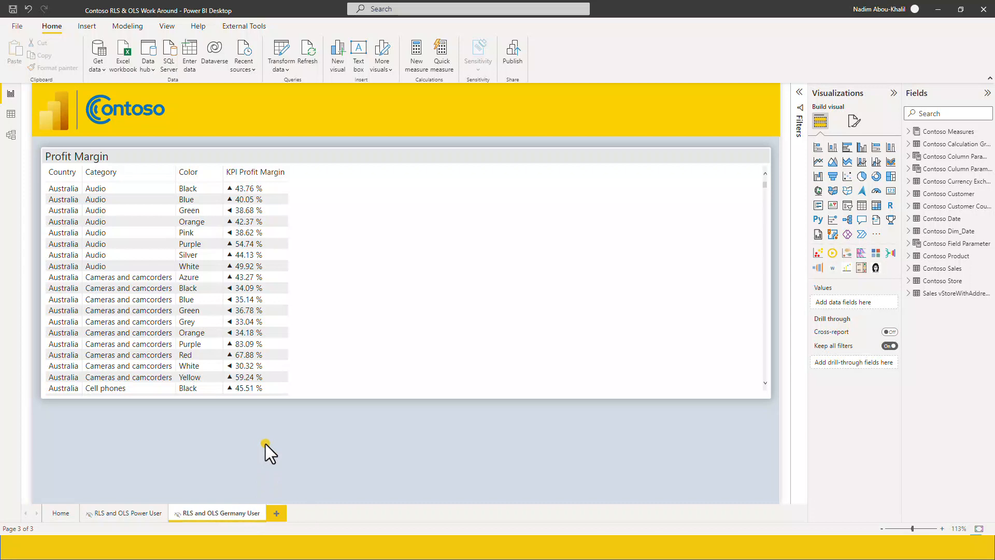
# Remove the Color column from the Profit Margin table on the RLS and OLS Germany User page
pyautogui.click(372, 300)
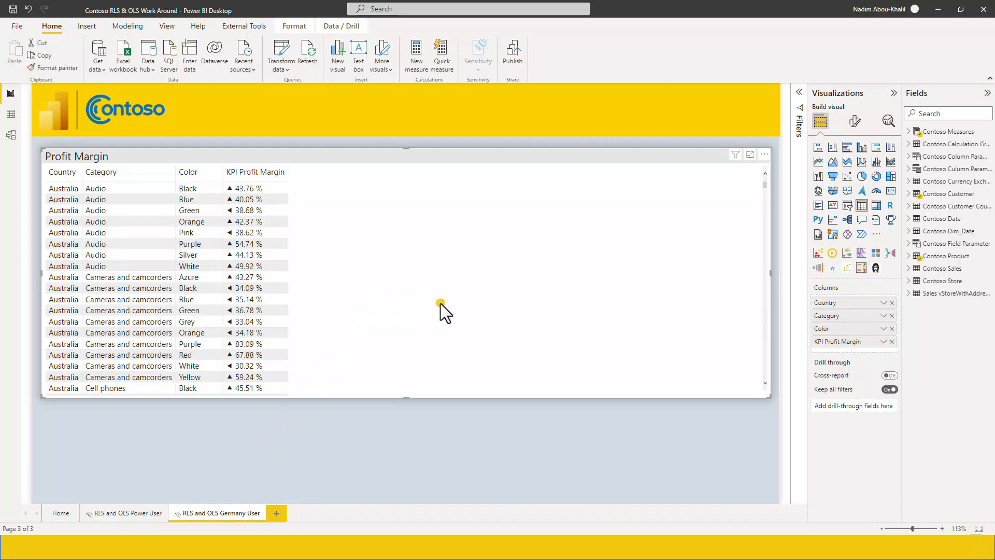
pyautogui.click(891, 328)
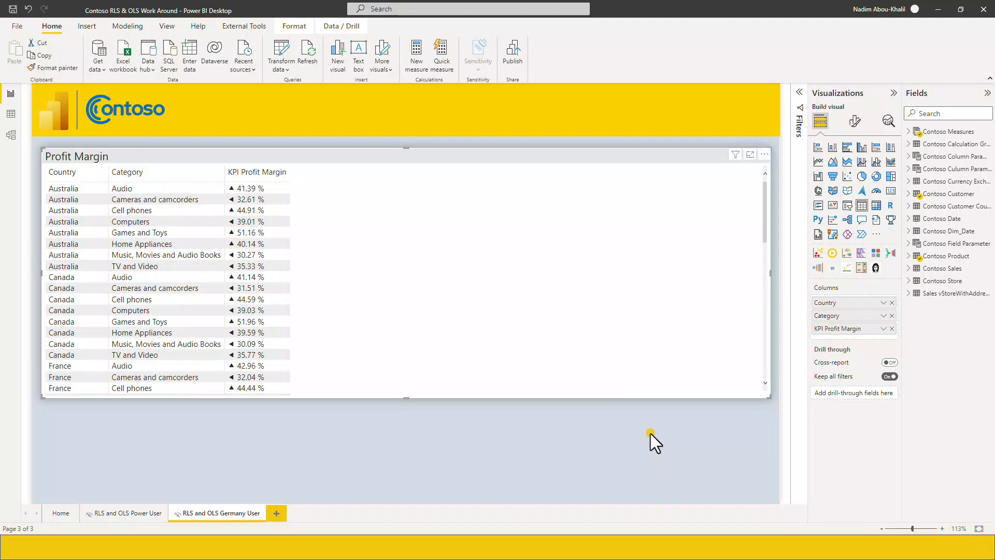
# Check the hidden-page setting of the Germany User and Power User pages
pyautogui.rightClick(216, 511)
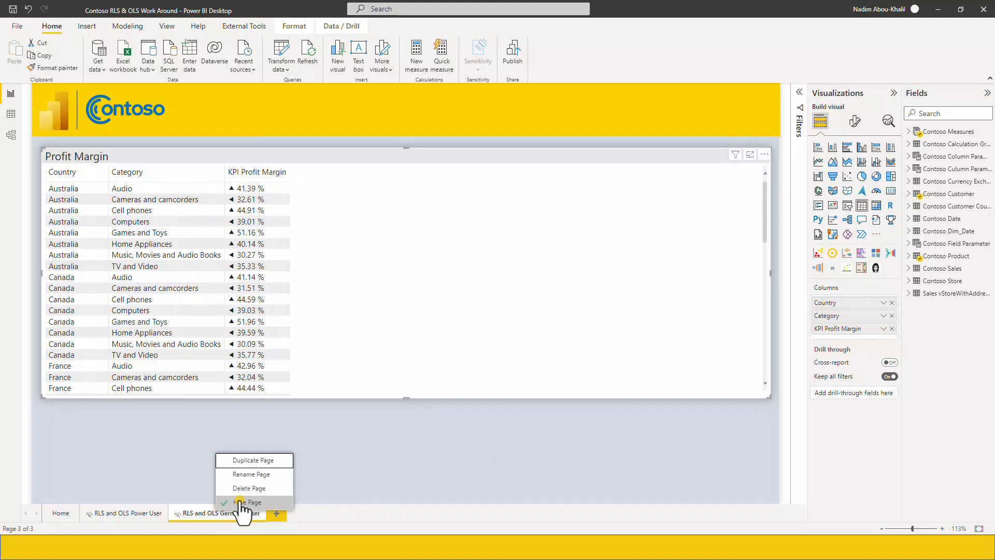
pyautogui.rightClick(143, 512)
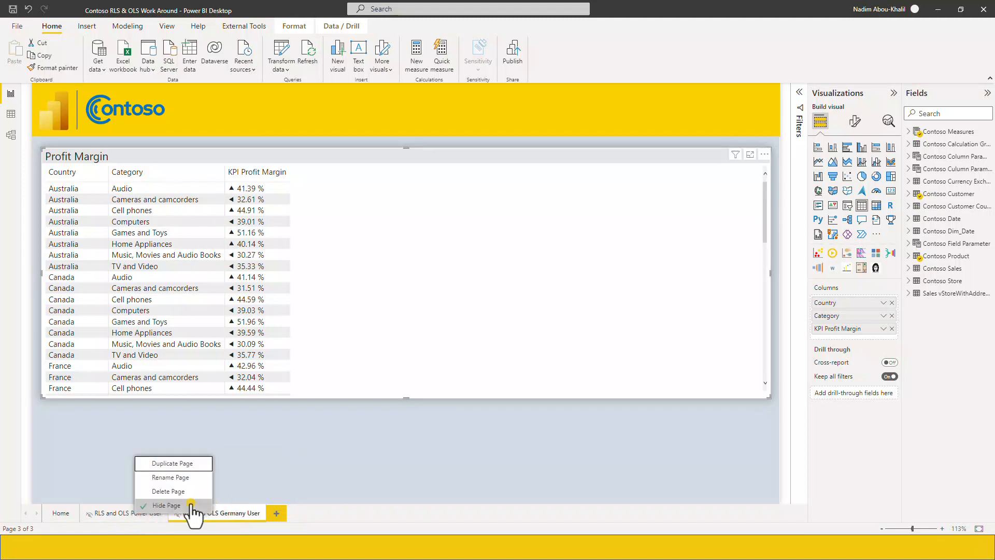
pyautogui.click(235, 507)
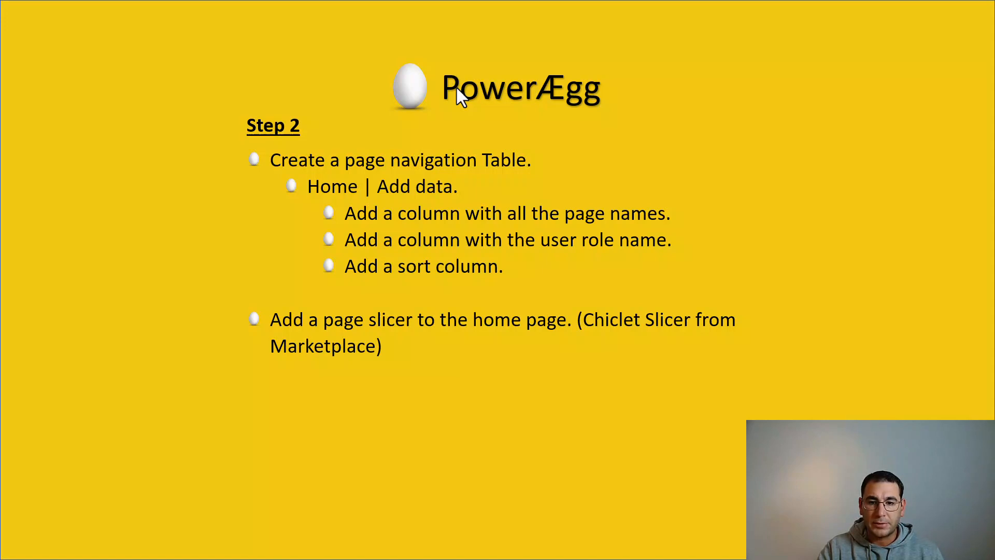
pyautogui.click(457, 87)
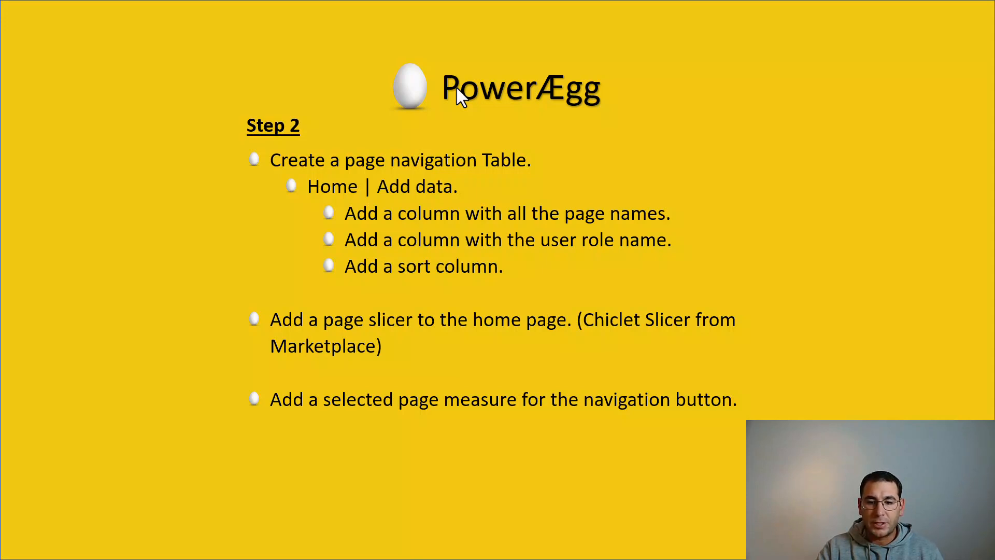
pyautogui.click(456, 87)
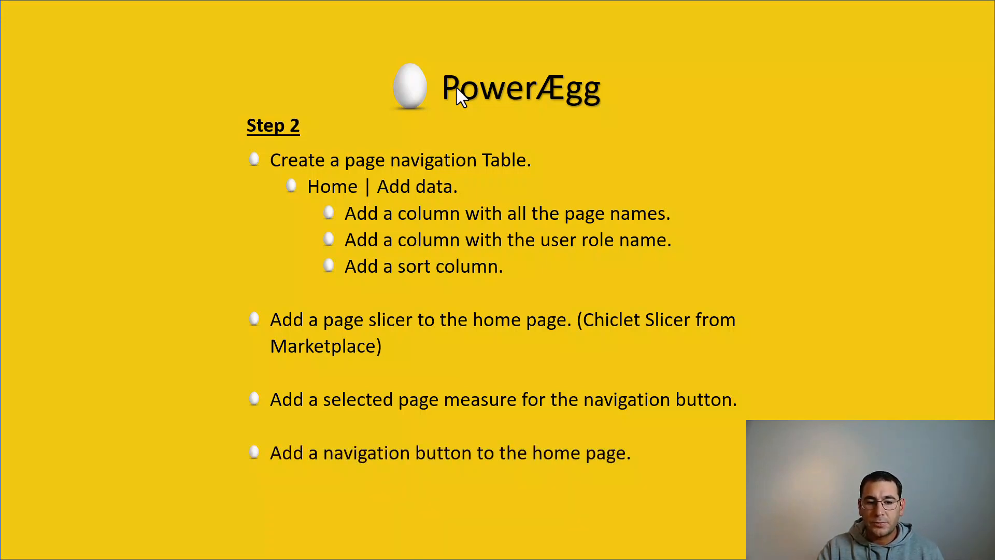
pyautogui.click(457, 87)
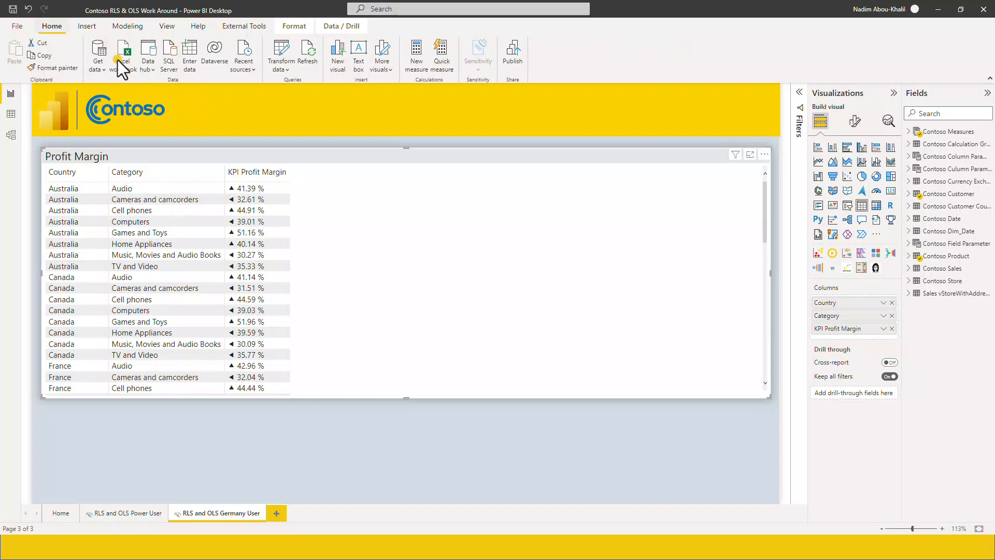
# Start a manually entered table whose Page Name column lists RLS and OLS Power User and RLS and OLS Germany User
pyautogui.click(52, 26)
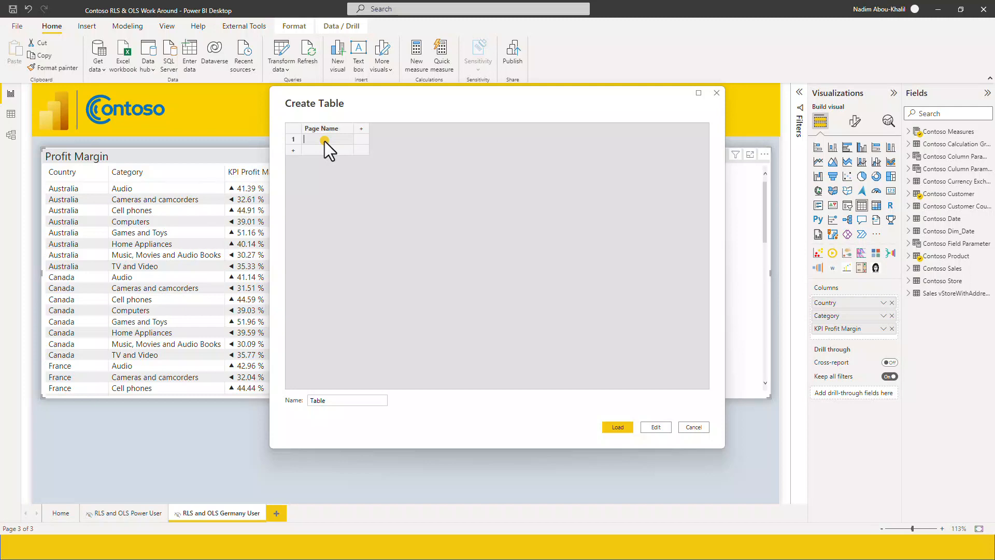
pyautogui.write('RLS and OL')
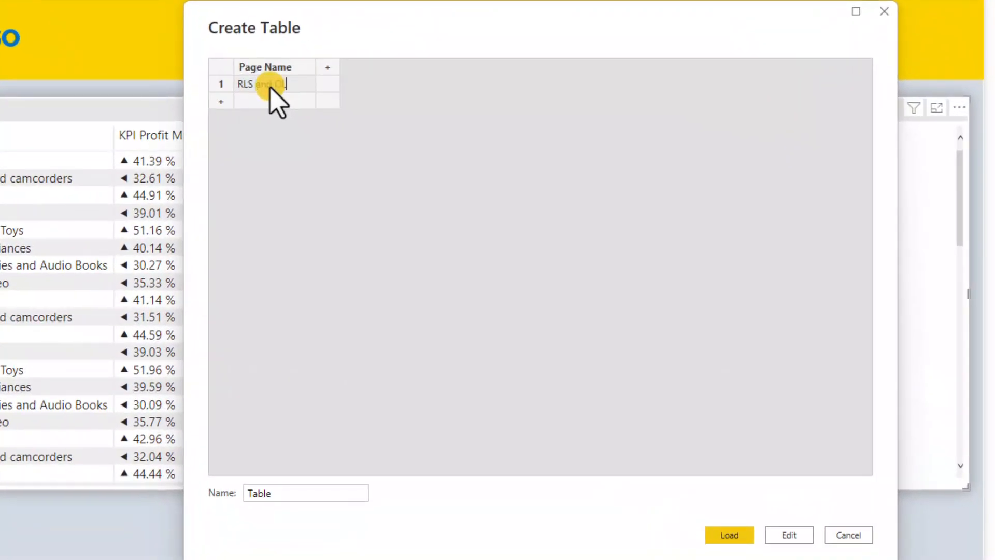
pyautogui.write('S Power')
pyautogui.write(' User')
pyautogui.click(277, 101)
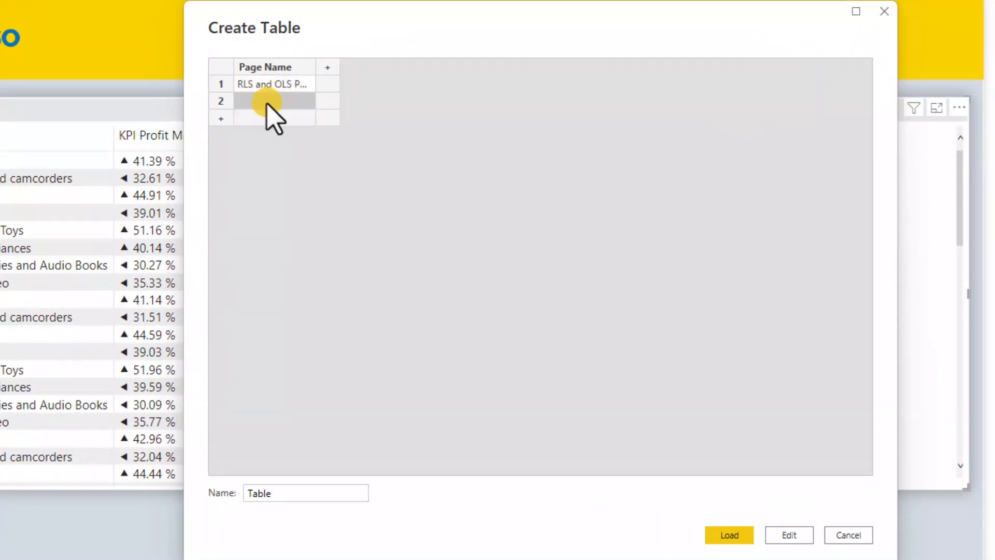
pyautogui.click(267, 102)
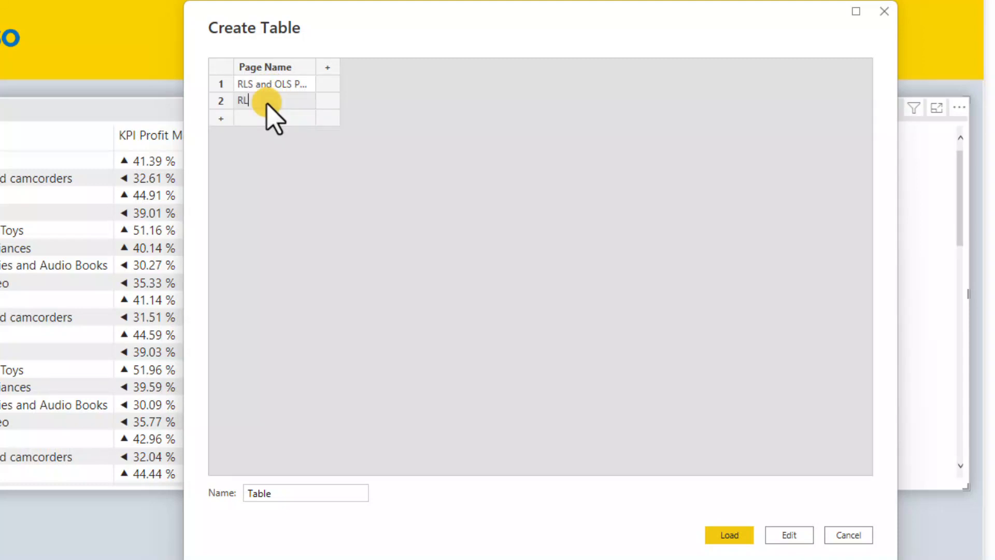
pyautogui.write('RLS and OLS ')
pyautogui.write('Germany User')
pyautogui.click(348, 125)
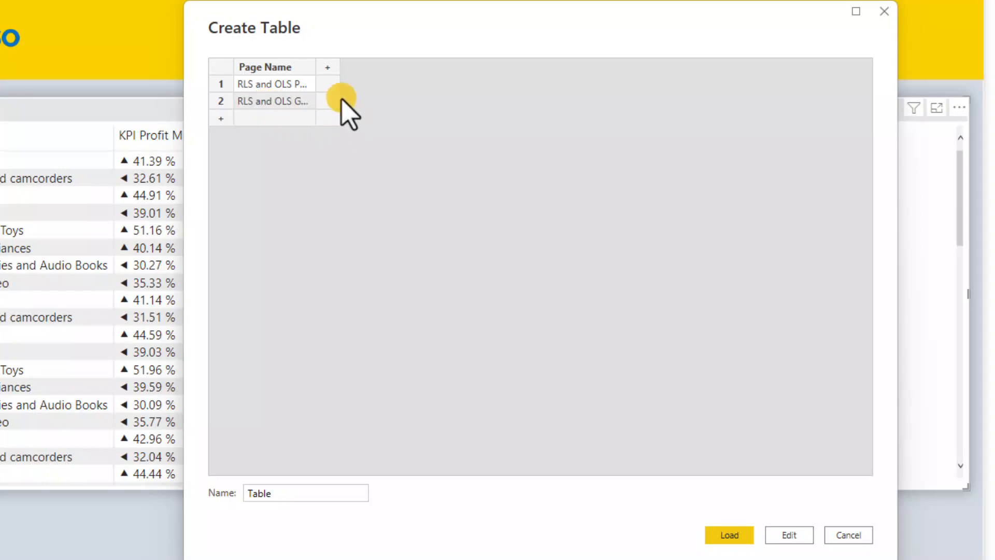
# Add a User Role column with Power User in the first row and Germany User in the second
pyautogui.click(327, 67)
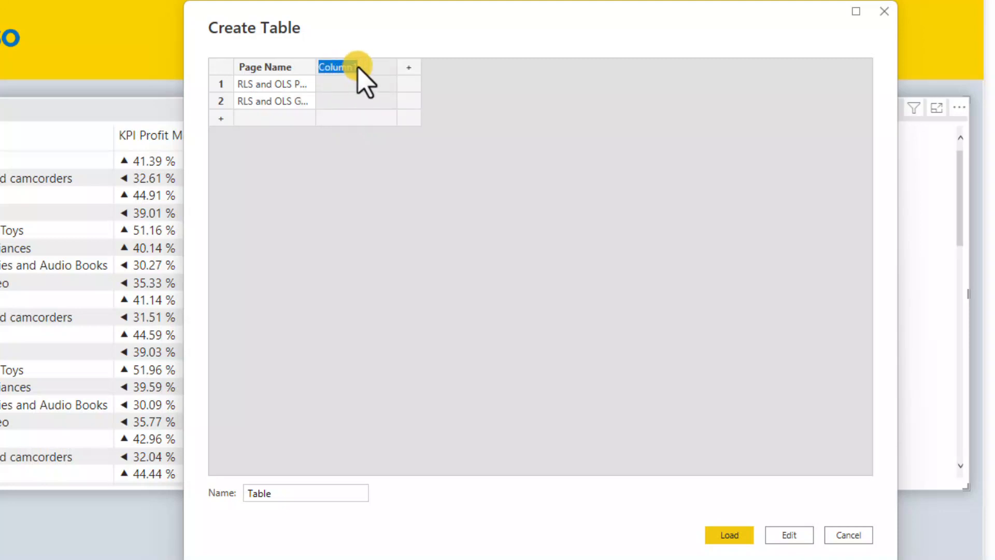
pyautogui.write('User Role')
pyautogui.click(353, 94)
pyautogui.doubleClick(349, 84)
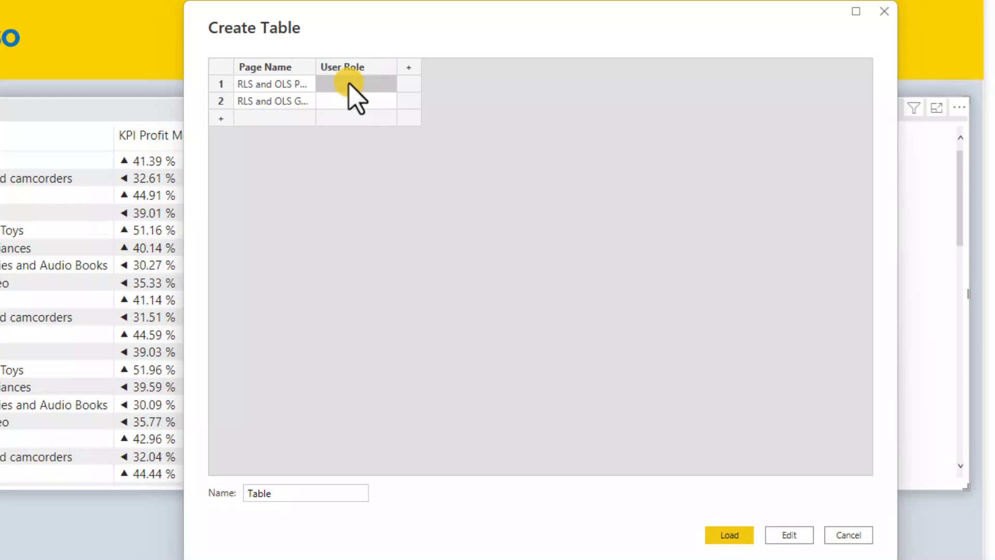
pyautogui.write('Pow')
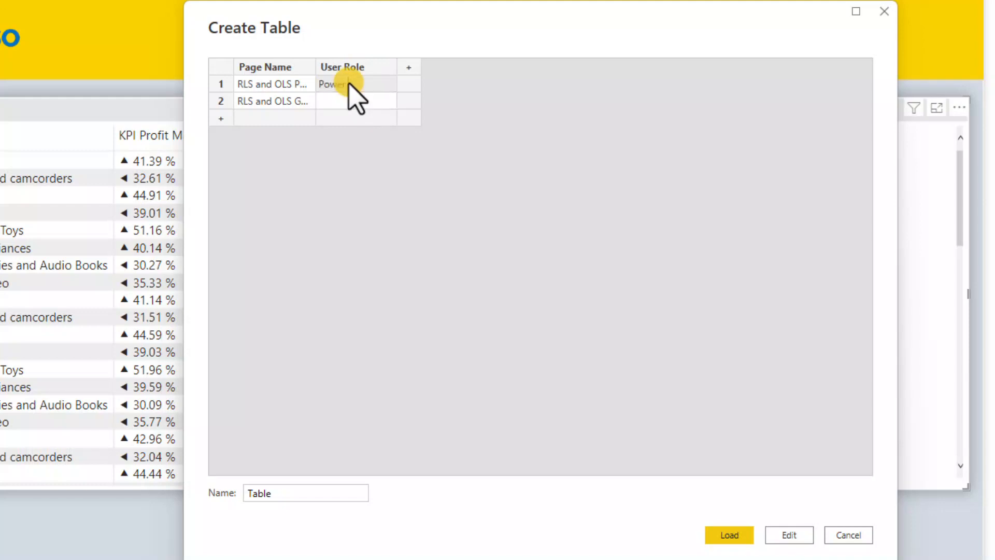
pyautogui.write('er User')
pyautogui.click(341, 103)
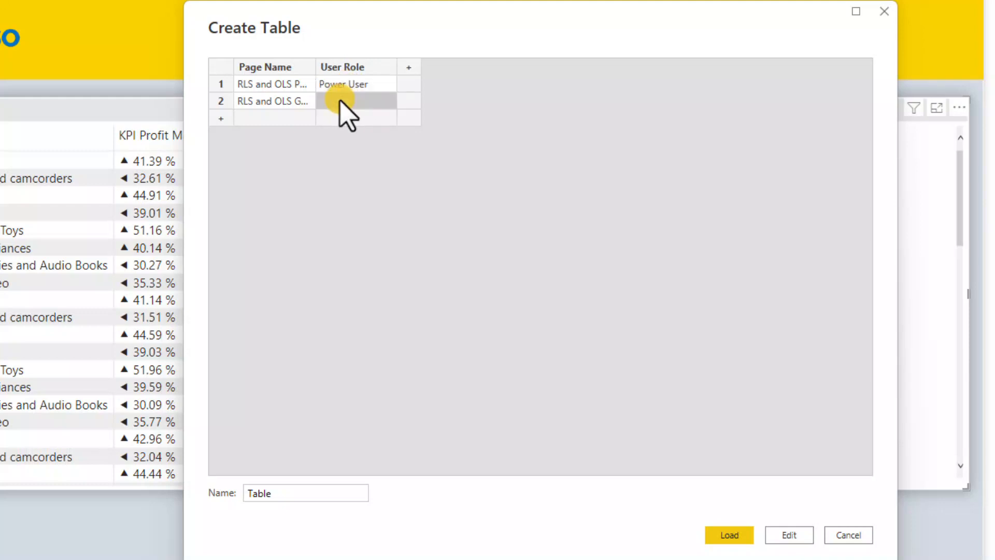
pyautogui.doubleClick(339, 101)
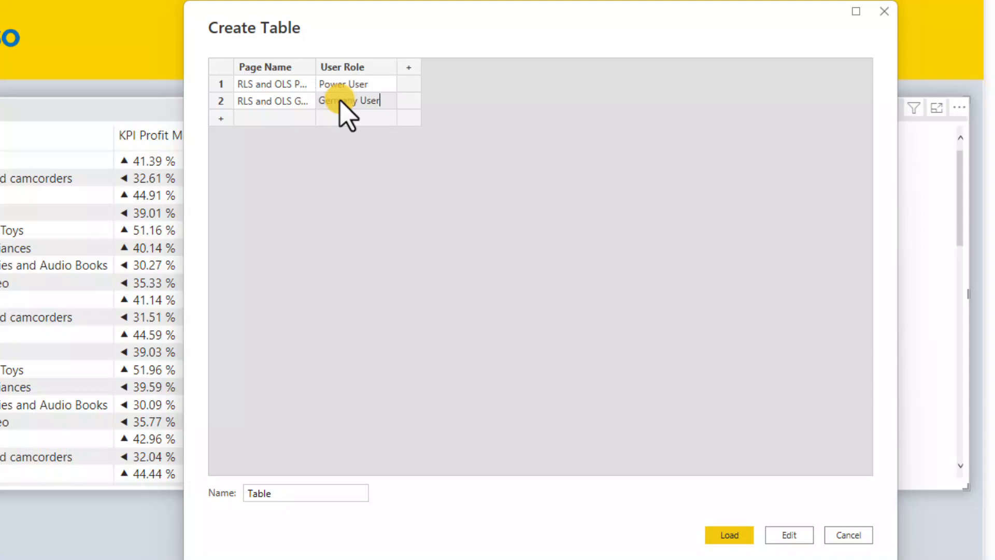
# Add a Sort column with the value 1 for the Power User row and 2 for the Germany User row
pyautogui.click(407, 68)
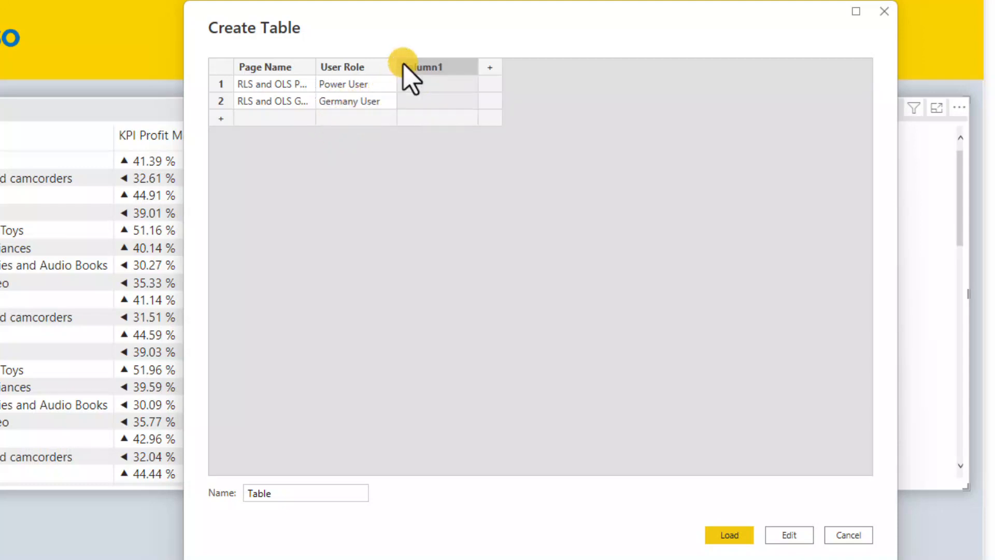
pyautogui.doubleClick(449, 71)
pyautogui.write('Sort')
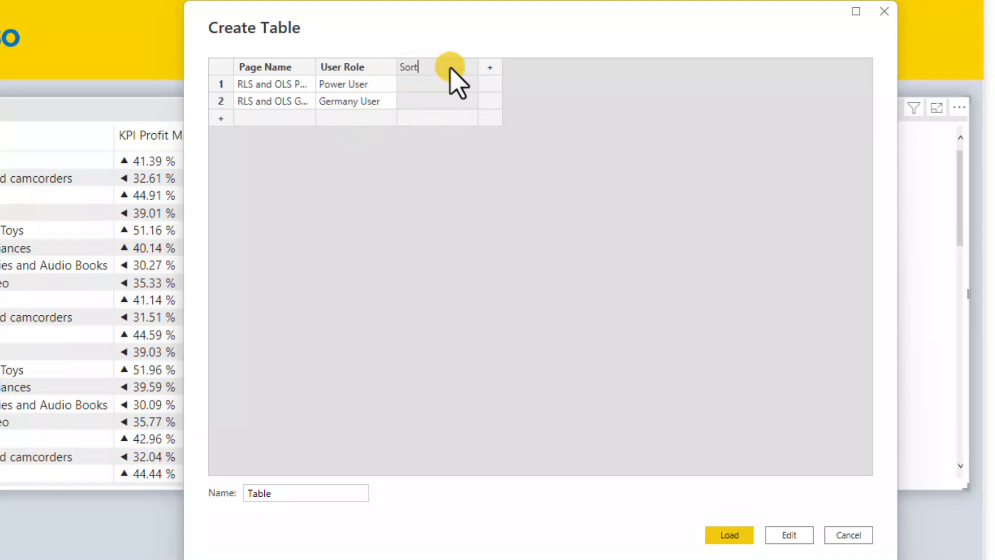
pyautogui.press('Return')
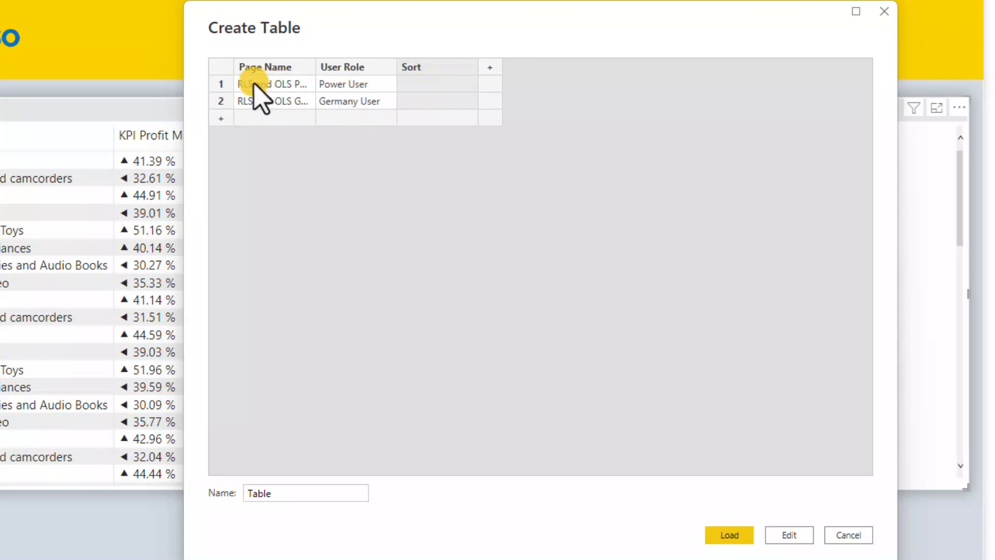
pyautogui.click(442, 86)
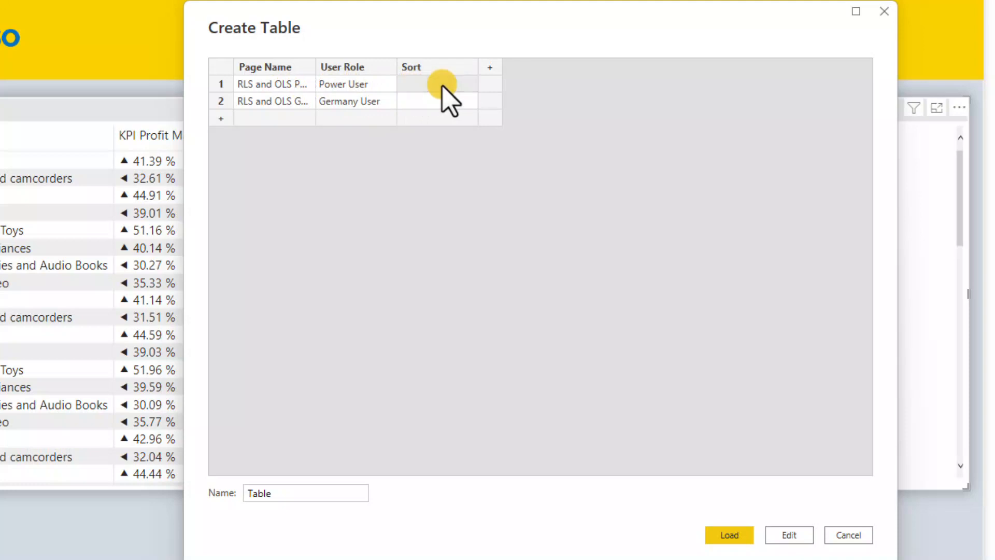
pyautogui.write('1')
pyautogui.click(446, 104)
pyautogui.write('2')
# Name the new table Page Navigation Table and load it into the model
pyautogui.doubleClick(322, 493)
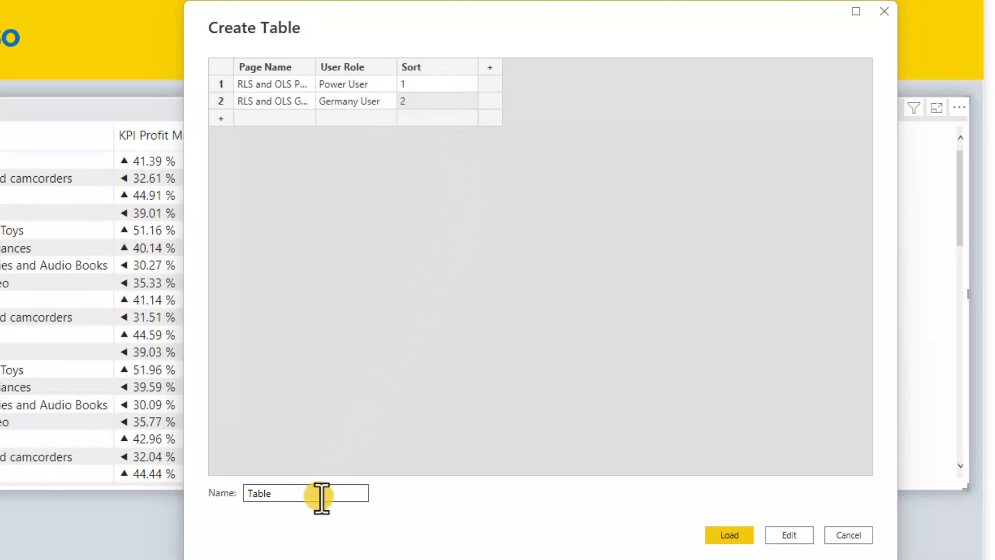
pyautogui.write('Page Navigation T')
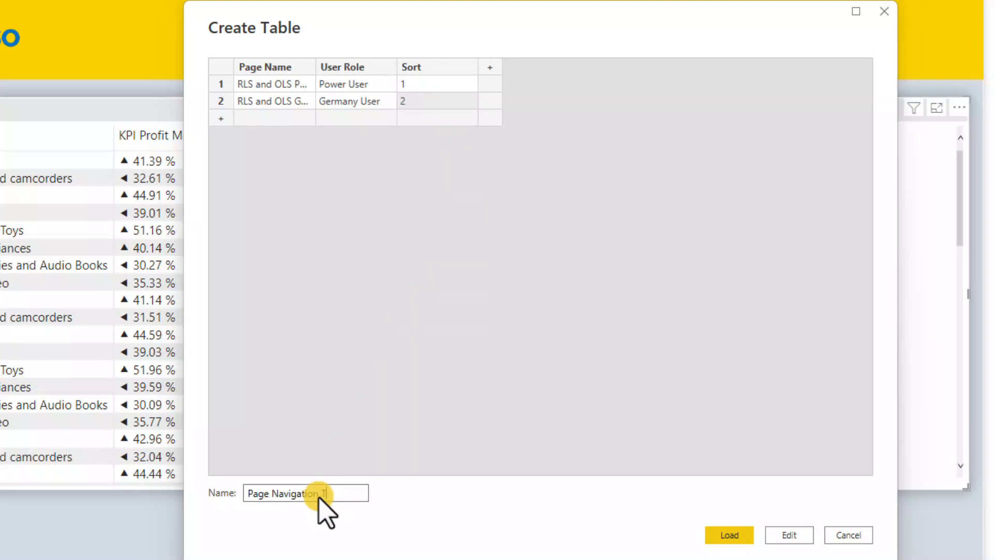
pyautogui.write('able')
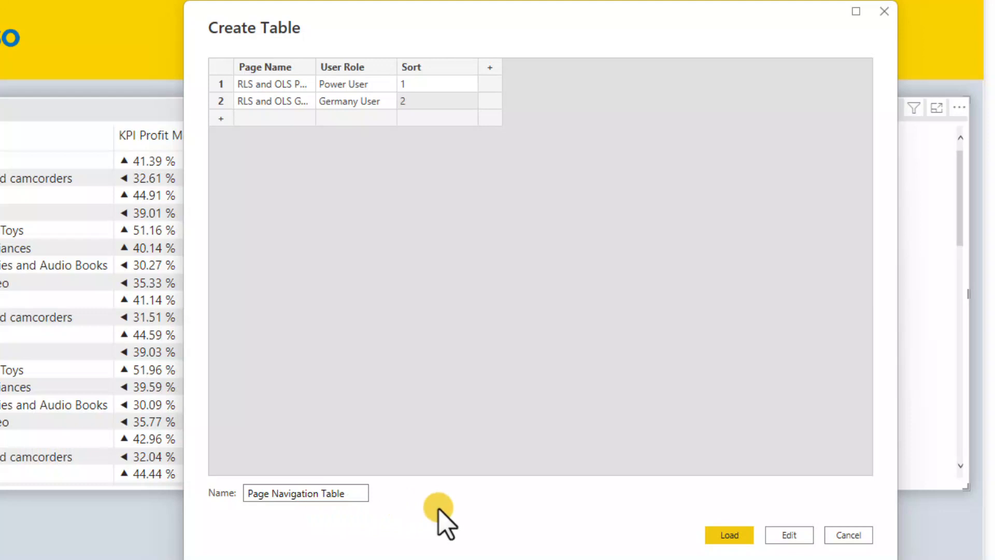
pyautogui.click(729, 535)
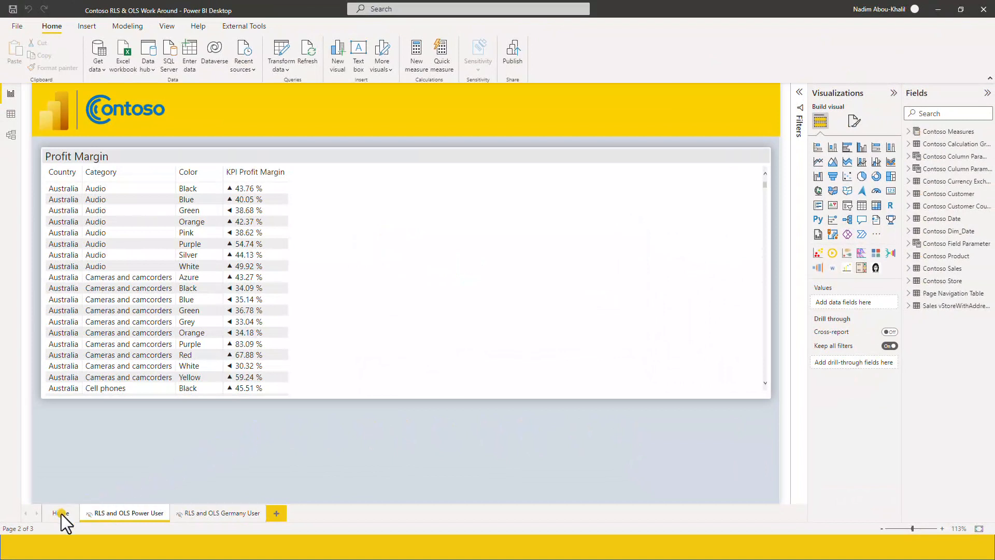
# Add a chiclet slicer to the Home page, reshape it into a wide strip and place it centred below the logos
pyautogui.click(61, 514)
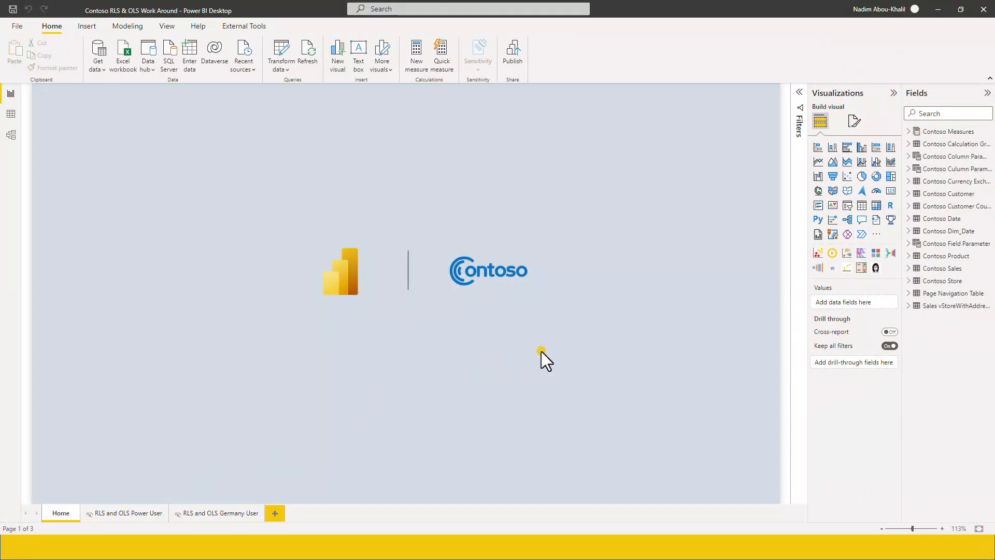
pyautogui.click(876, 253)
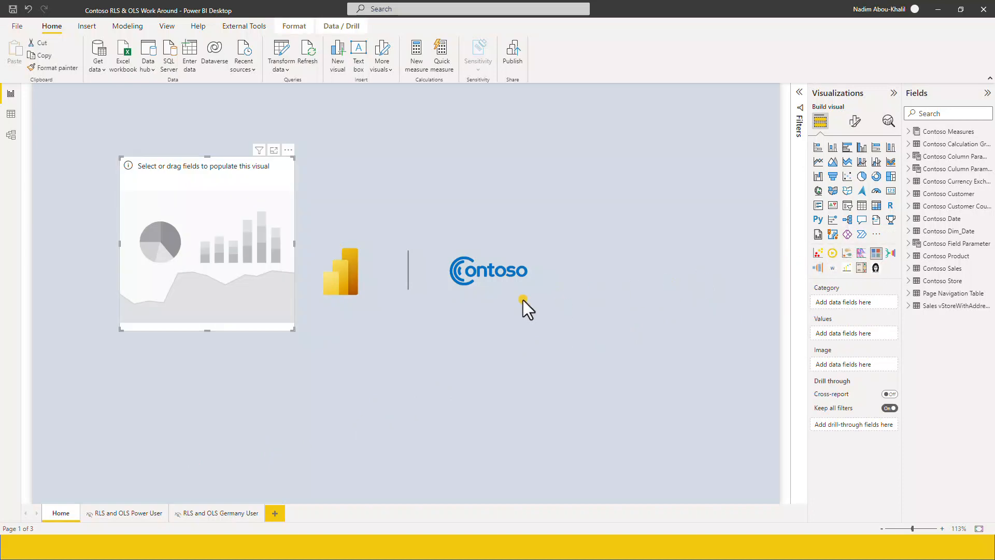
pyautogui.moveTo(293, 330); pyautogui.dragTo(486, 181)
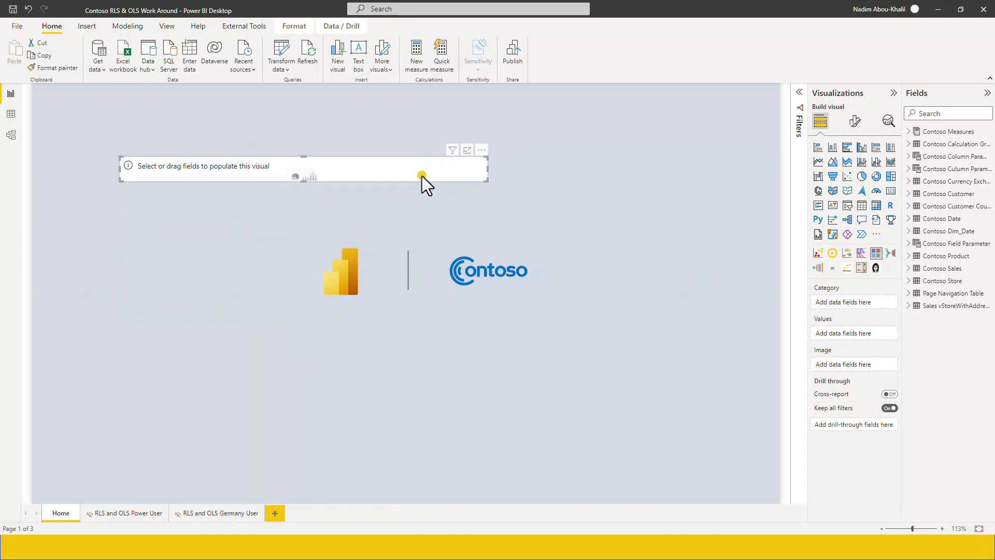
pyautogui.moveTo(421, 177); pyautogui.dragTo(484, 332)
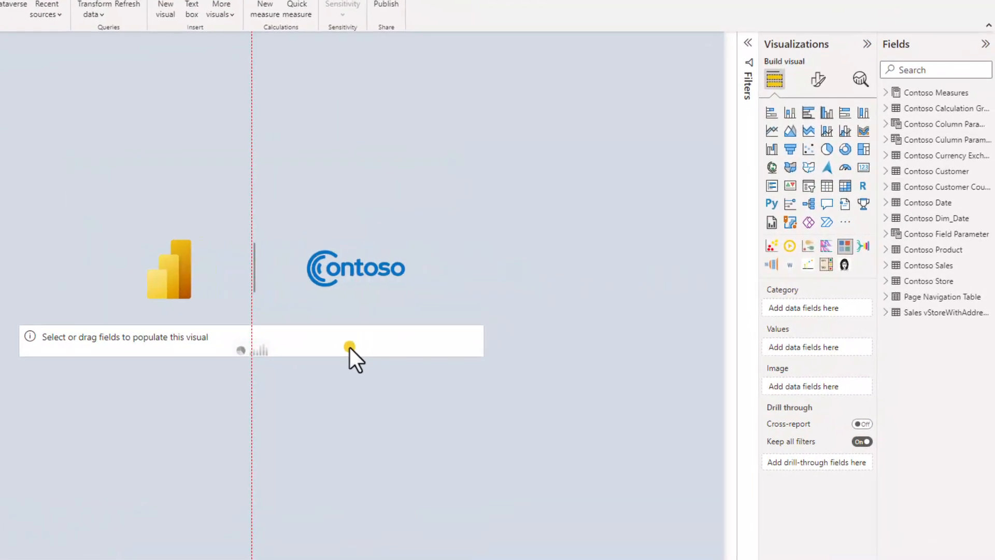
pyautogui.moveTo(350, 347); pyautogui.dragTo(351, 348)
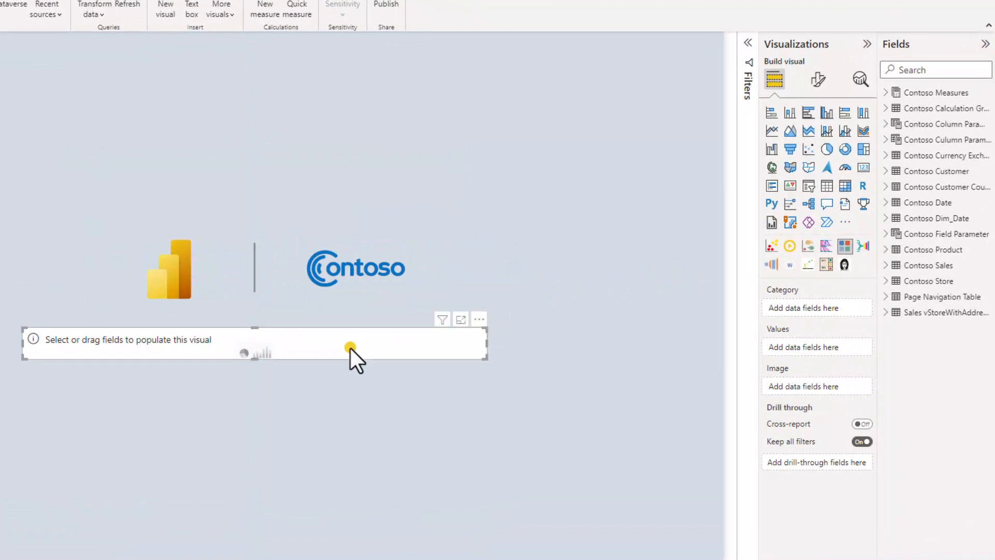
# Use Page Name from Page Navigation Table as the slicer's category and enlarge the slicer to show both page buttons fully
pyautogui.click(887, 297)
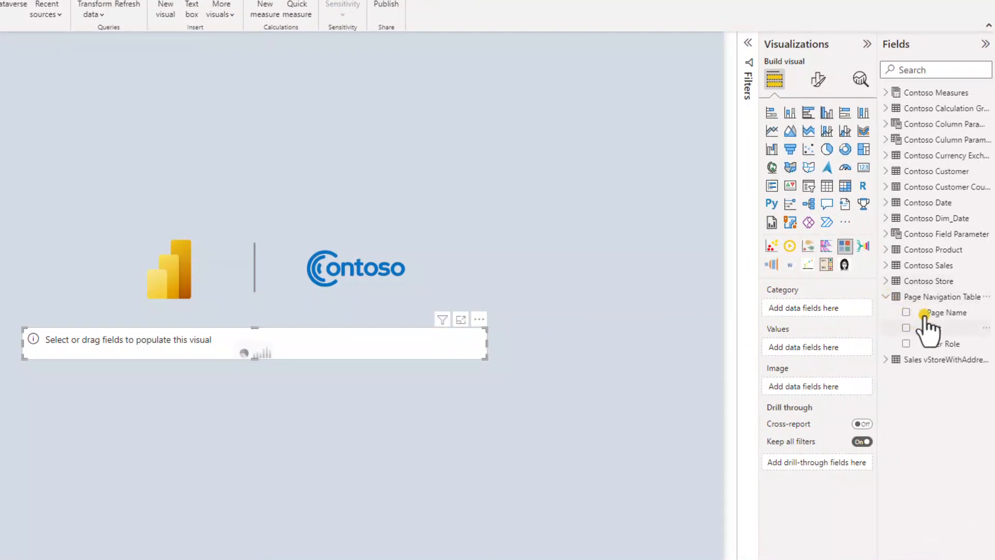
pyautogui.moveTo(924, 313); pyautogui.dragTo(811, 311)
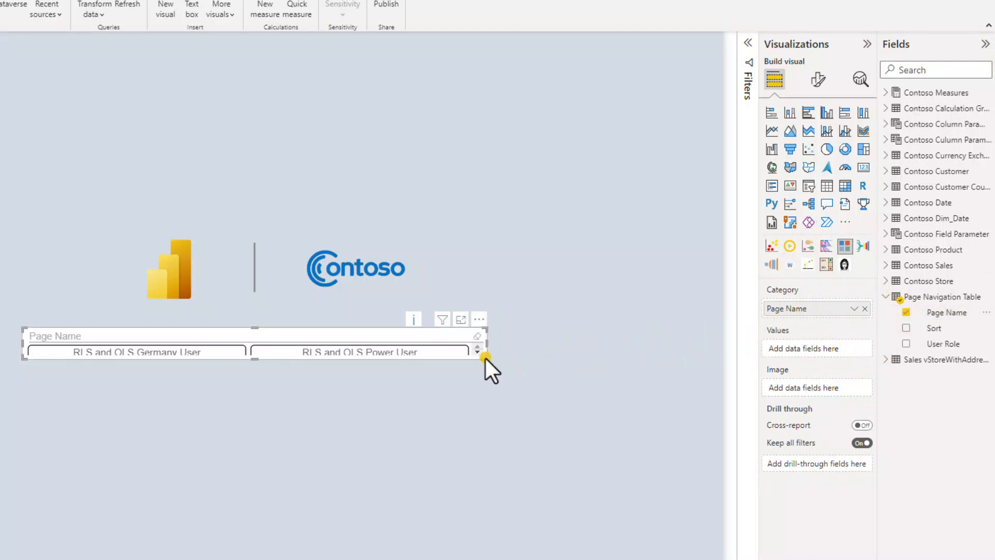
pyautogui.moveTo(485, 357); pyautogui.dragTo(518, 417)
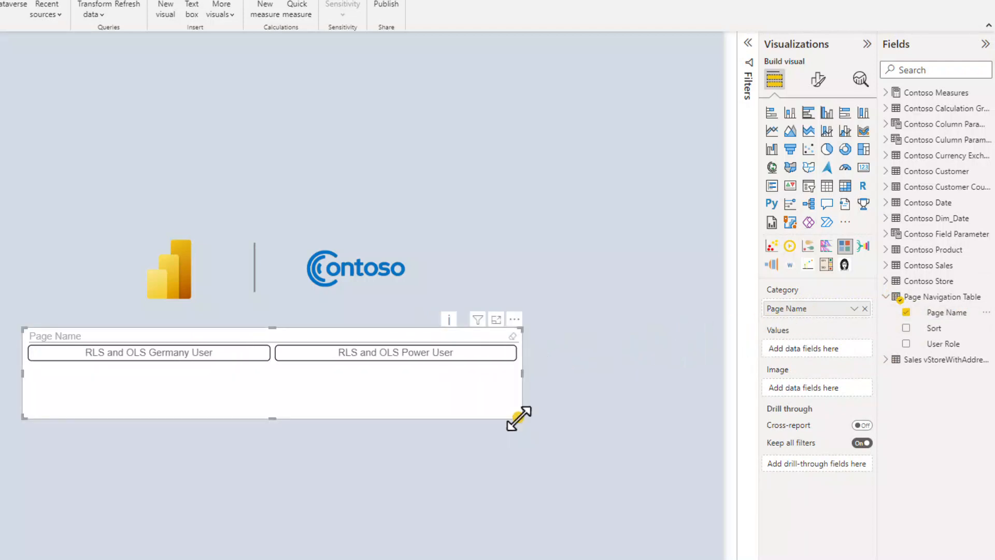
# Turn off the slicer's header and multiple selection, and turn on forced selection
pyautogui.click(819, 78)
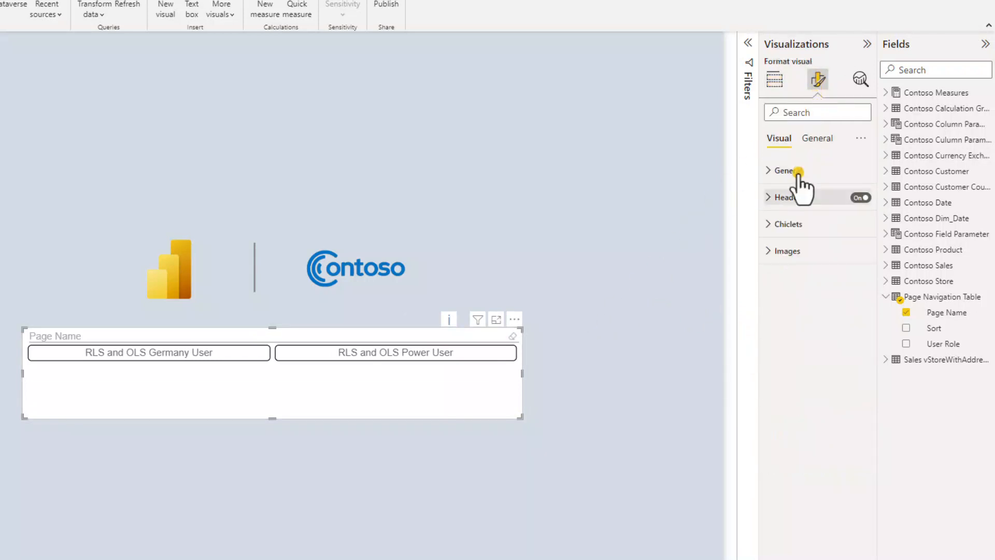
pyautogui.click(860, 198)
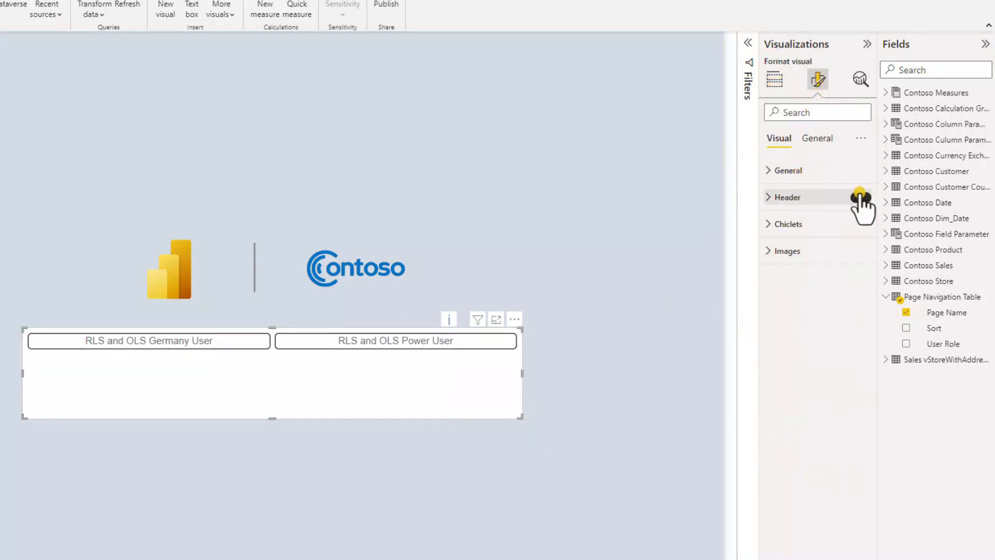
pyautogui.click(792, 172)
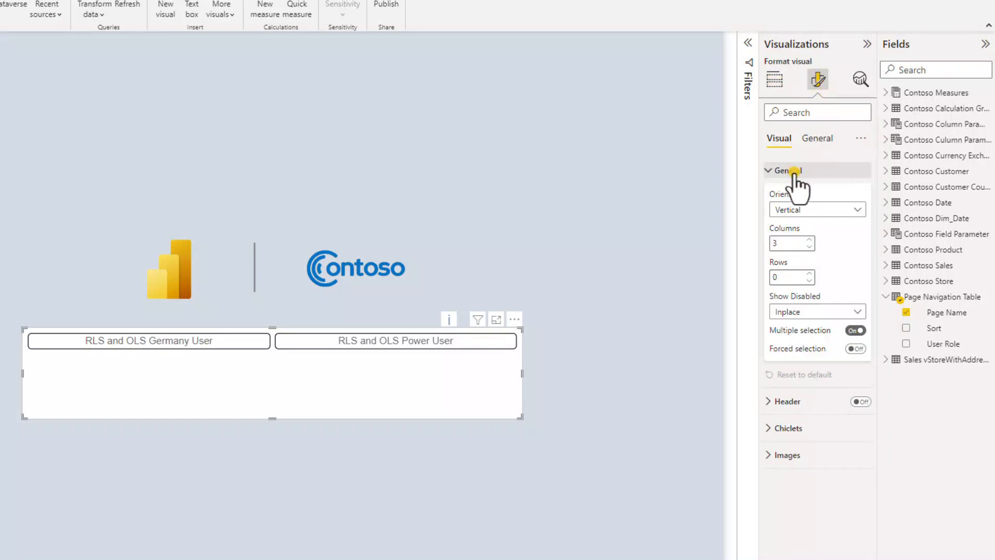
pyautogui.click(855, 349)
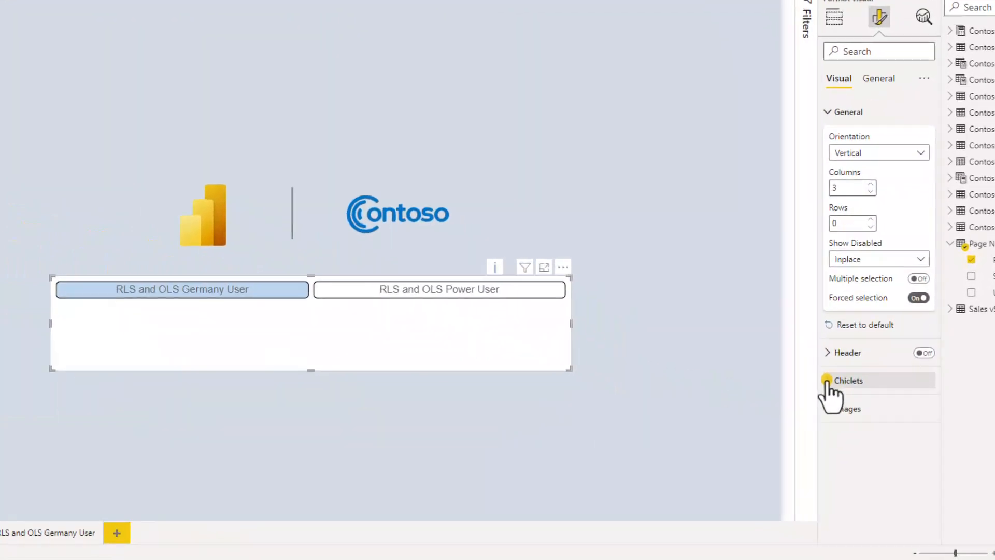
# Set the chiclets' selected color and outline color to a medium gray
pyautogui.click(828, 381)
pyautogui.scroll(-10, 829, 283)
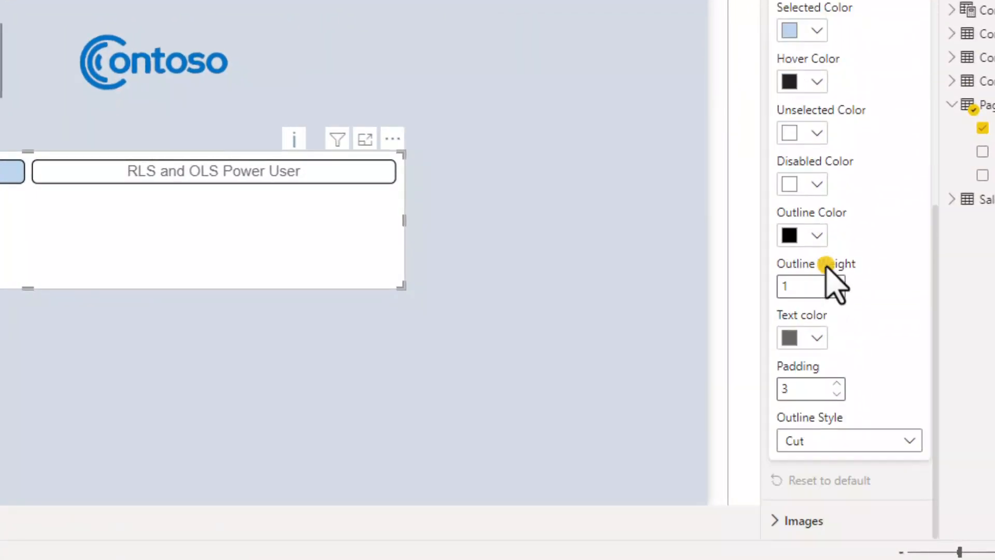
pyautogui.click(817, 30)
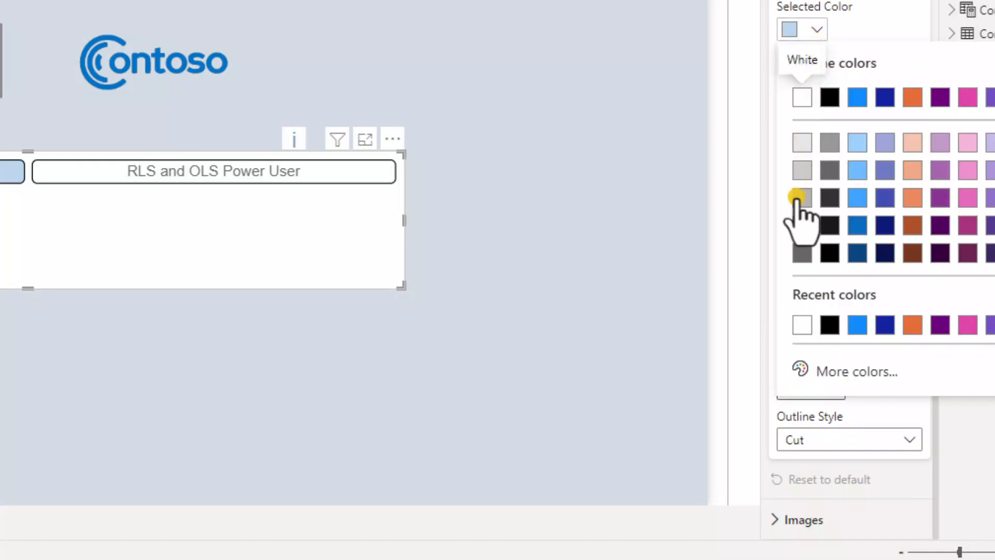
pyautogui.click(797, 200)
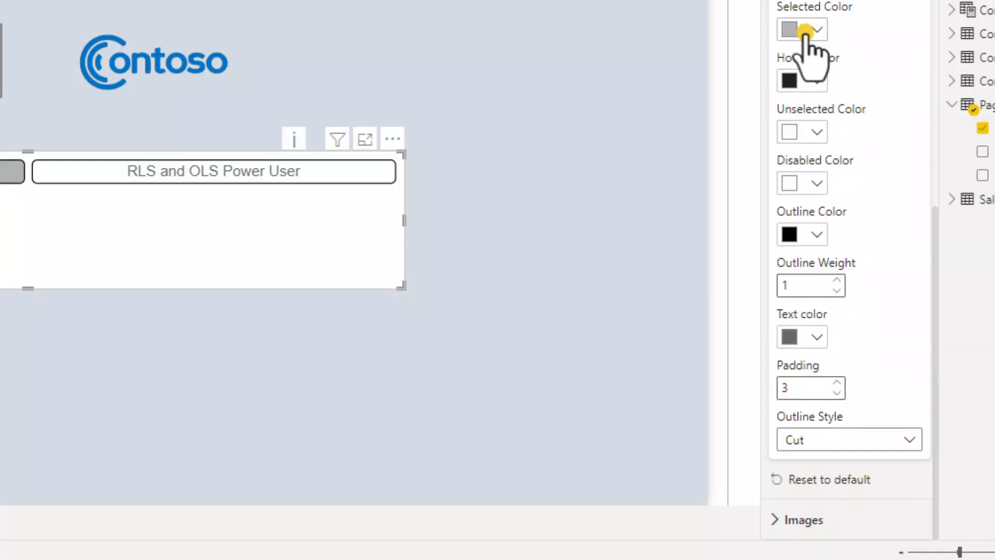
pyautogui.click(805, 31)
pyautogui.click(802, 197)
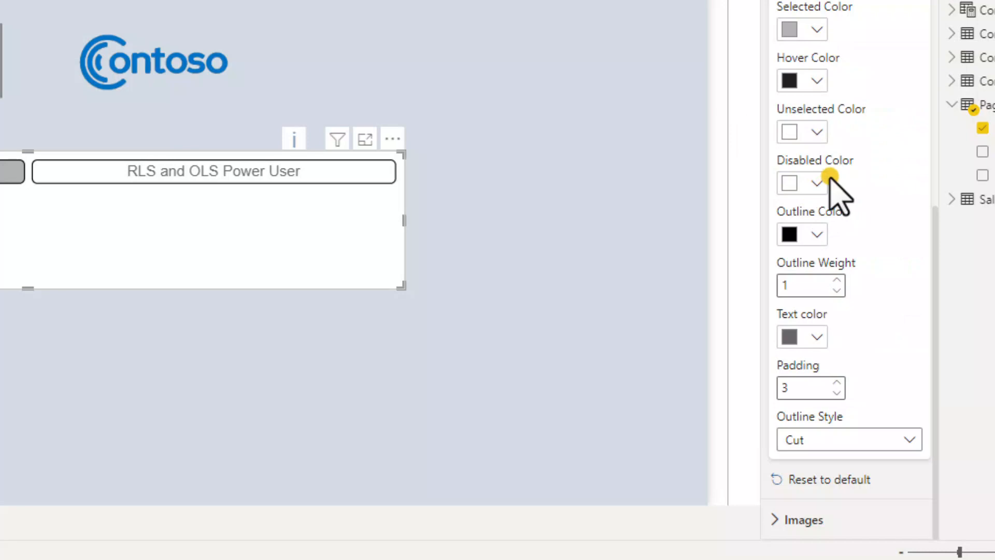
pyautogui.click(810, 234)
pyautogui.click(801, 149)
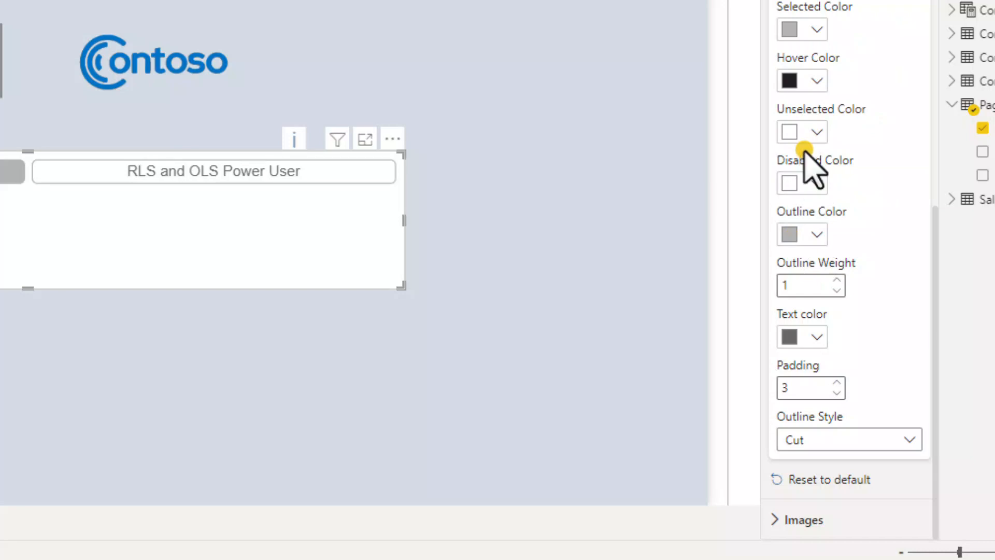
# Set the chiclets' outline style to Square
pyautogui.click(847, 440)
pyautogui.click(802, 511)
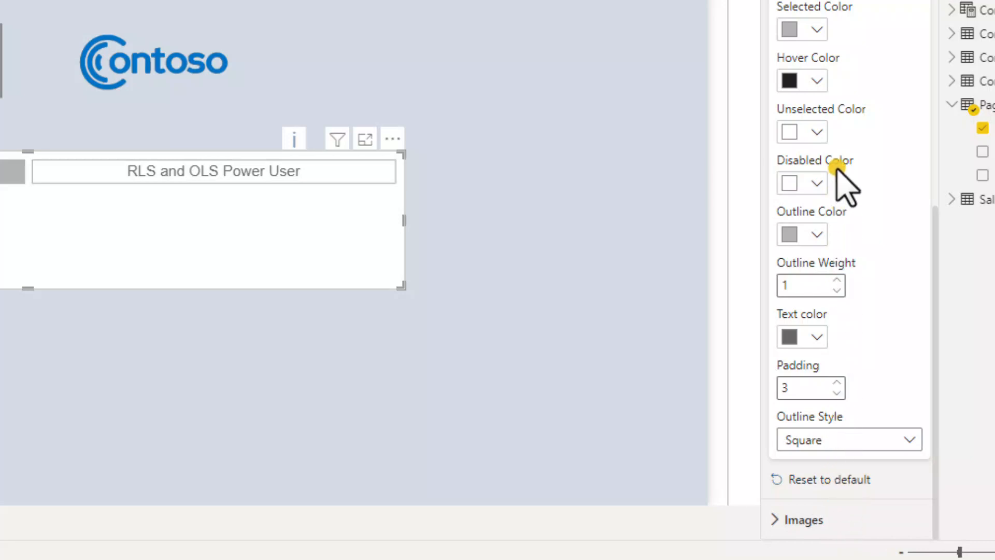
pyautogui.scroll(5, 837, 169)
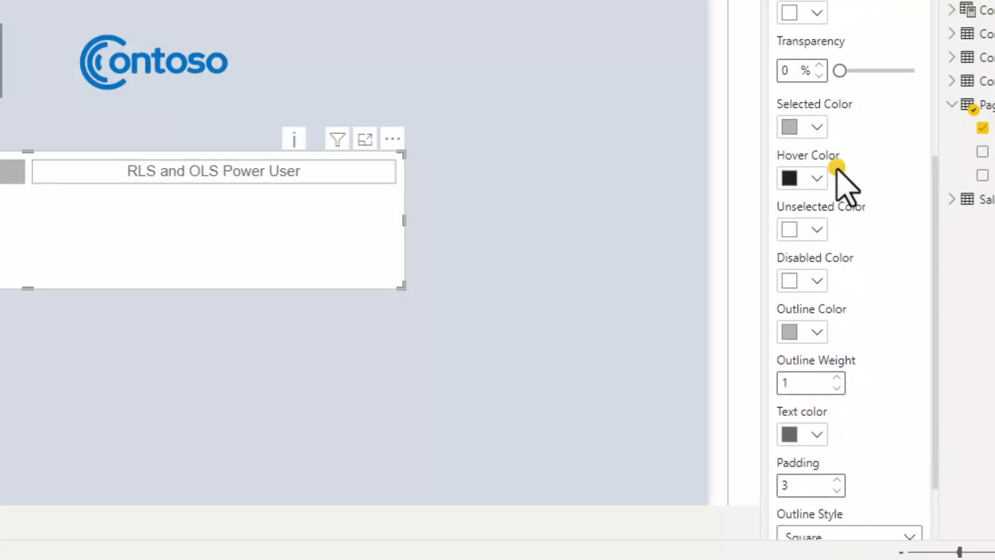
pyautogui.moveTo(844, 263); pyautogui.dragTo(809, 257)
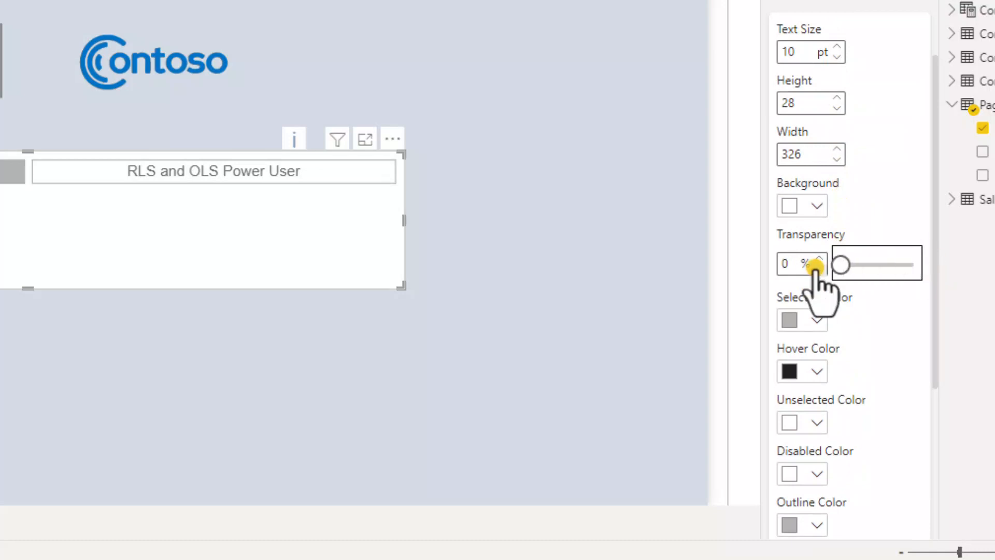
pyautogui.click(794, 5)
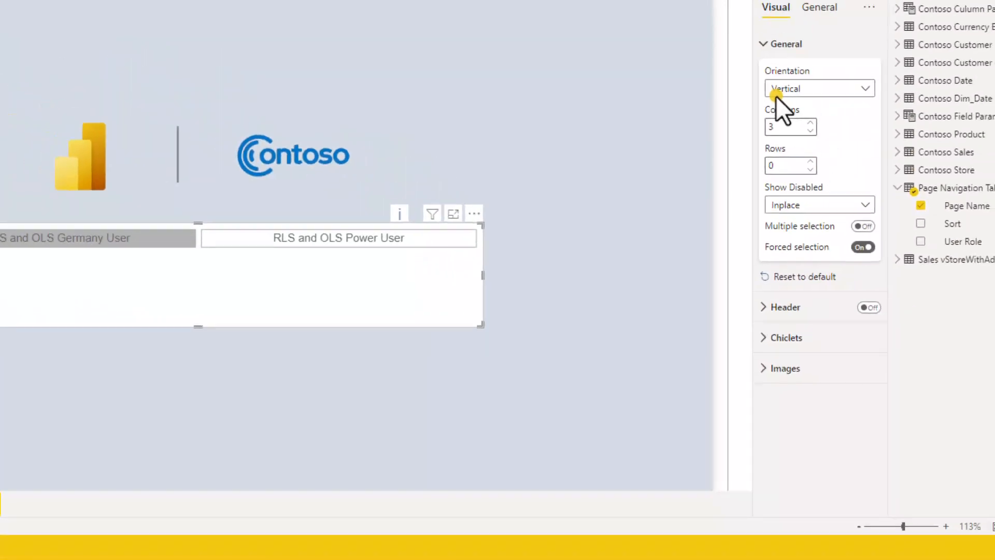
pyautogui.click(777, 346)
pyautogui.scroll(-10, 793, 310)
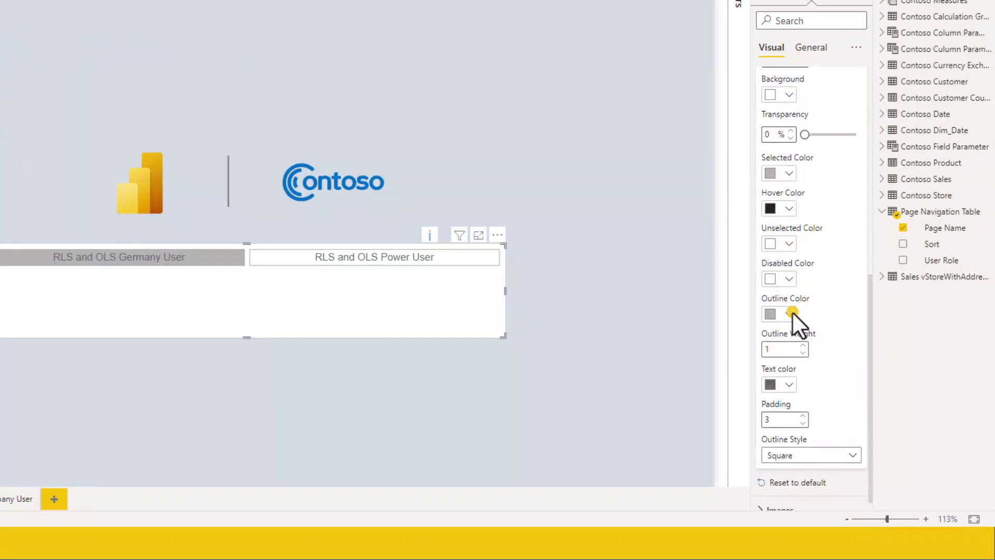
pyautogui.scroll(-1, 792, 312)
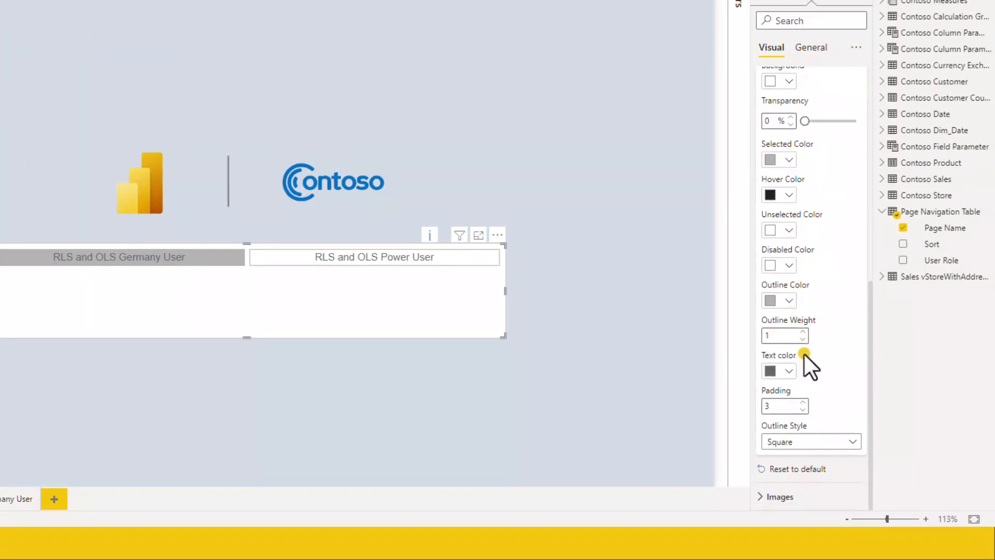
pyautogui.scroll(10, 804, 353)
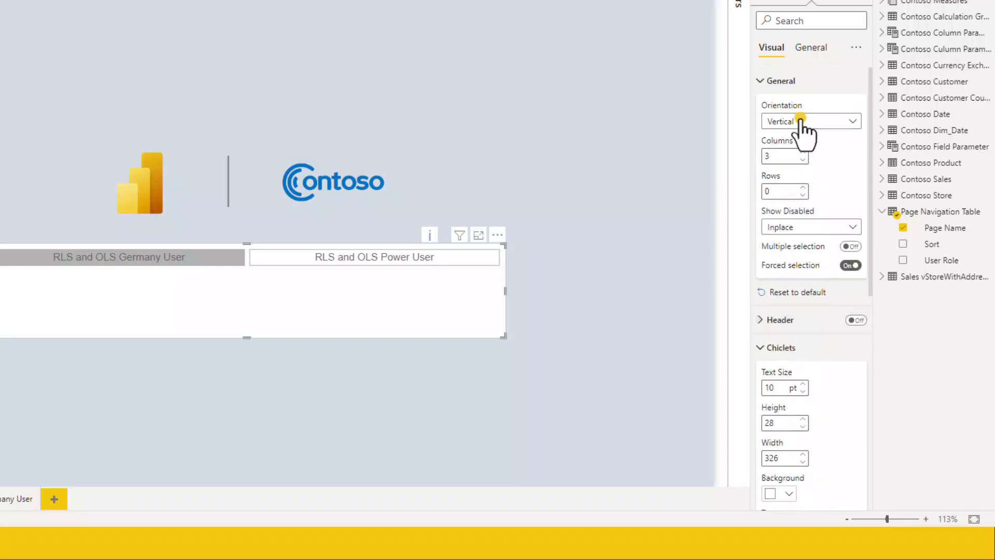
# Turn off the chiclet slicer's background in its general effects settings
pyautogui.click(810, 48)
pyautogui.click(763, 81)
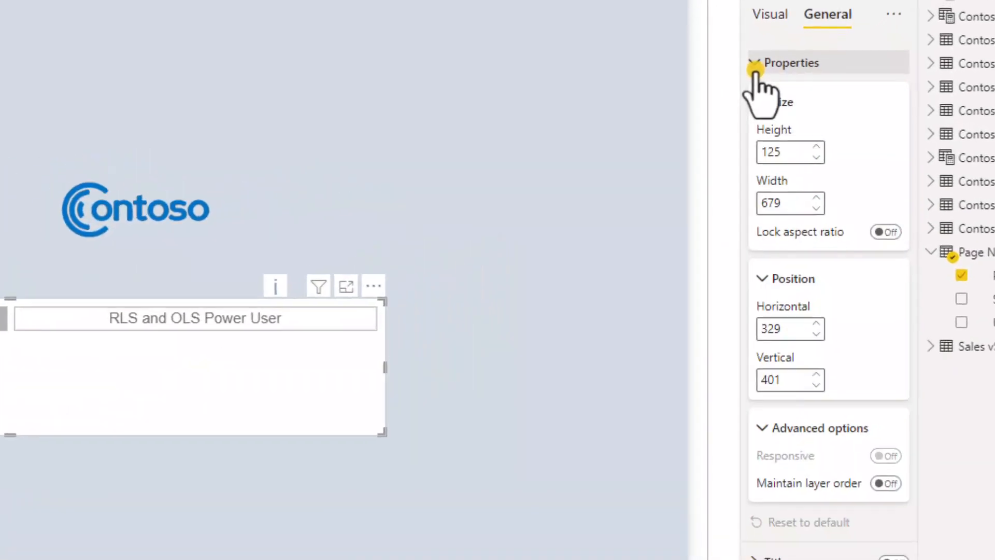
pyautogui.click(755, 65)
pyautogui.click(756, 143)
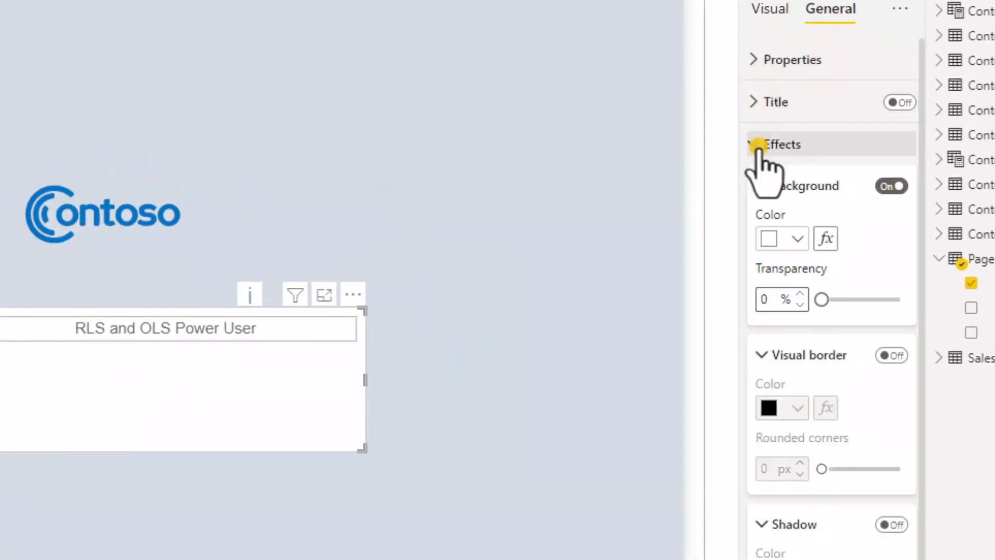
pyautogui.click(892, 186)
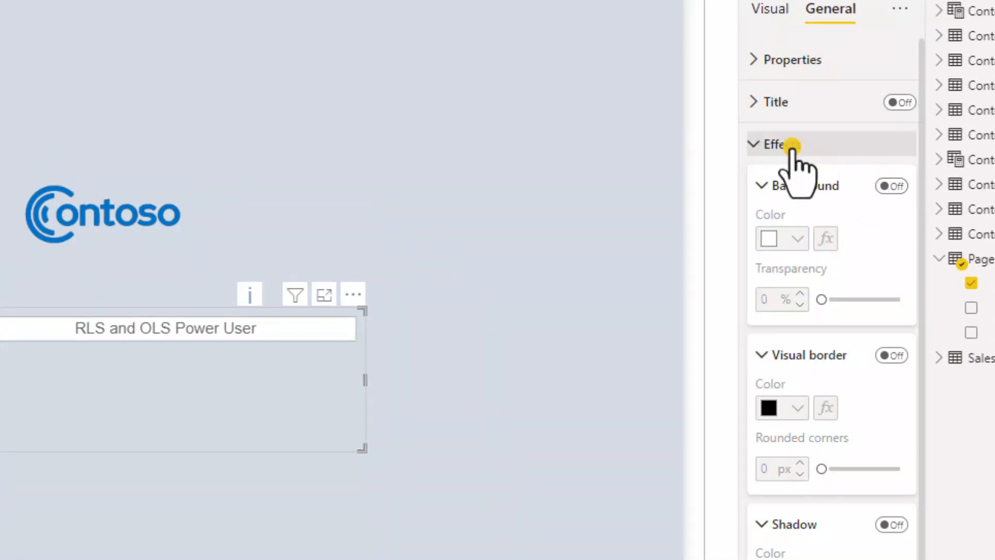
pyautogui.click(782, 145)
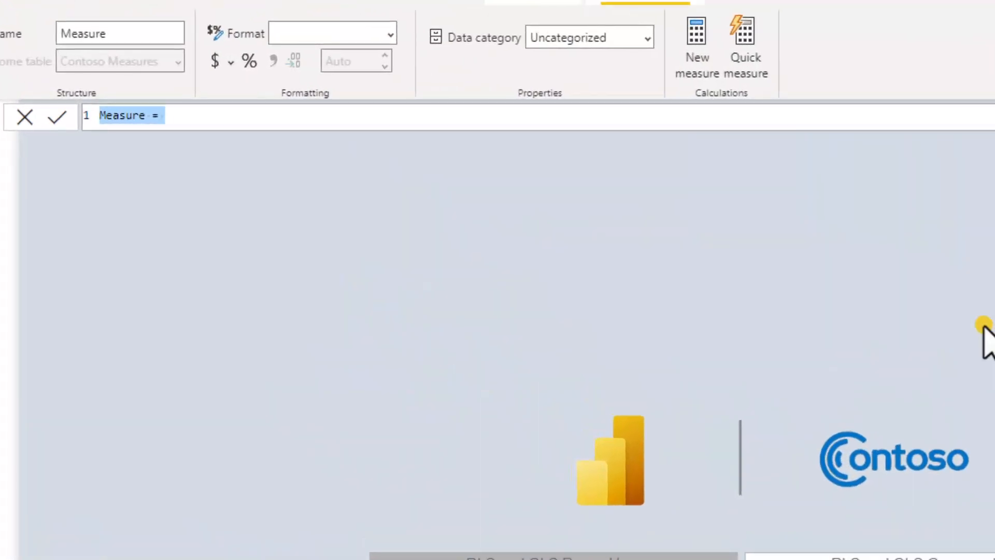
# Define the new measure as Selected Page Navigation = SELECTEDVALUE('Page Navigation Table'[Page Name])
pyautogui.write('Selected ')
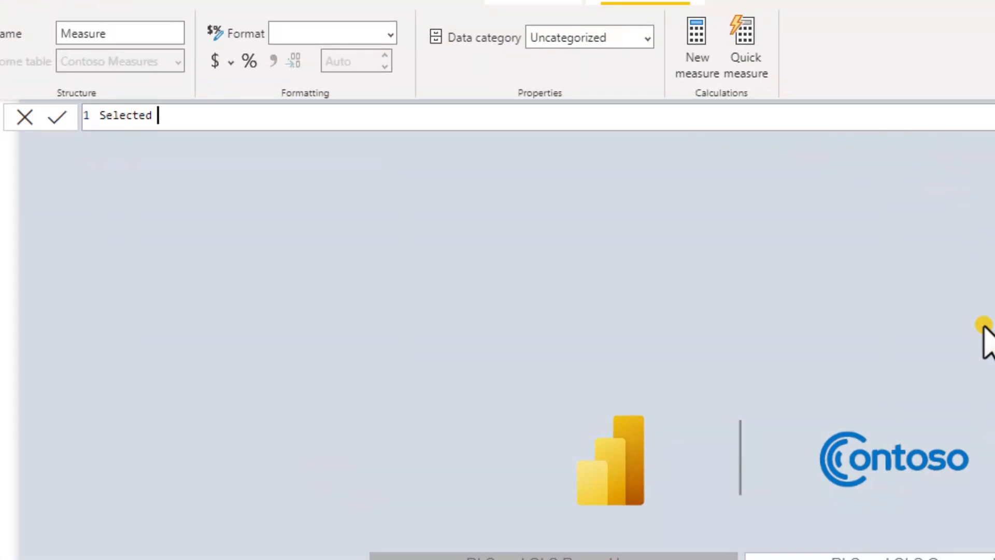
pyautogui.write('Page Naviga')
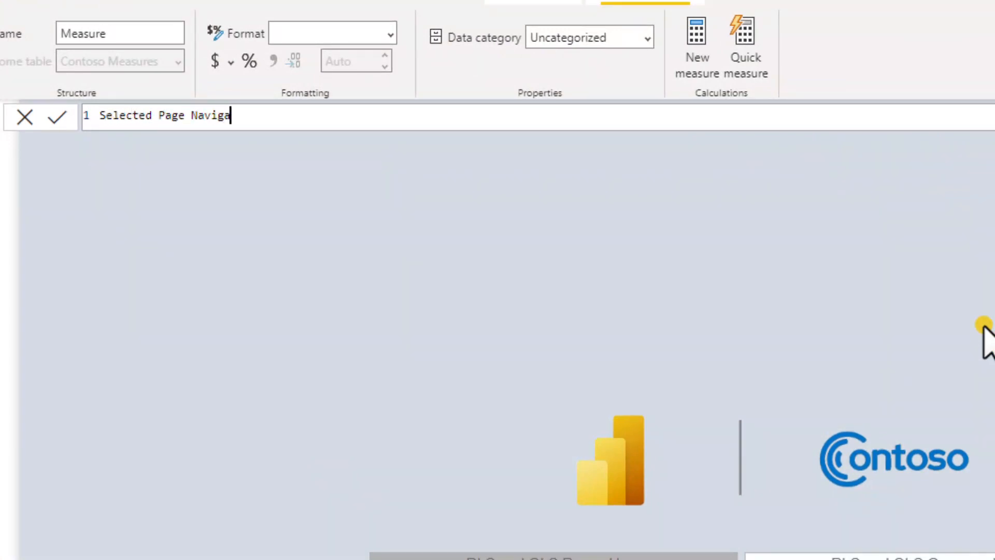
pyautogui.write('tion = Select')
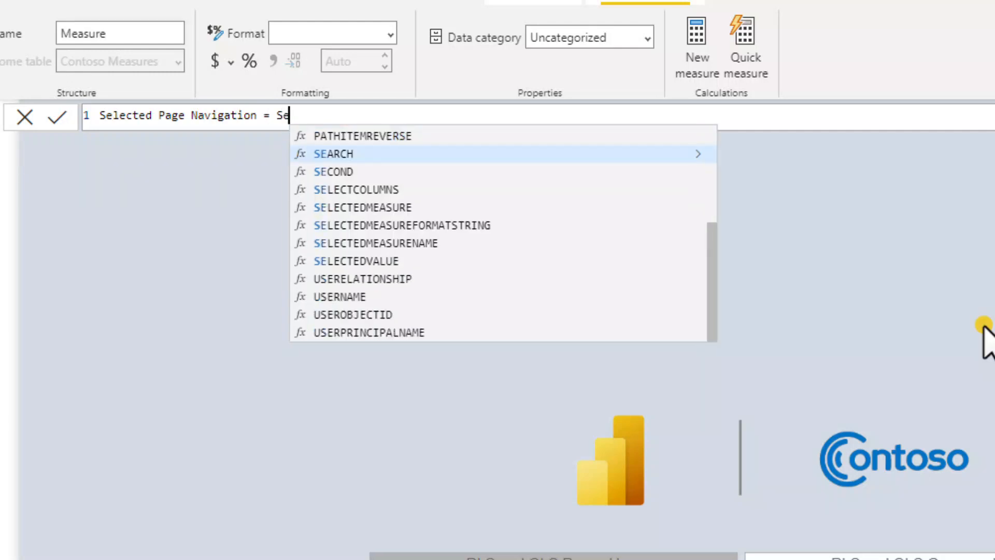
pyautogui.press('Down')
pyautogui.press('Down')
pyautogui.press('Down')
pyautogui.press('Down')
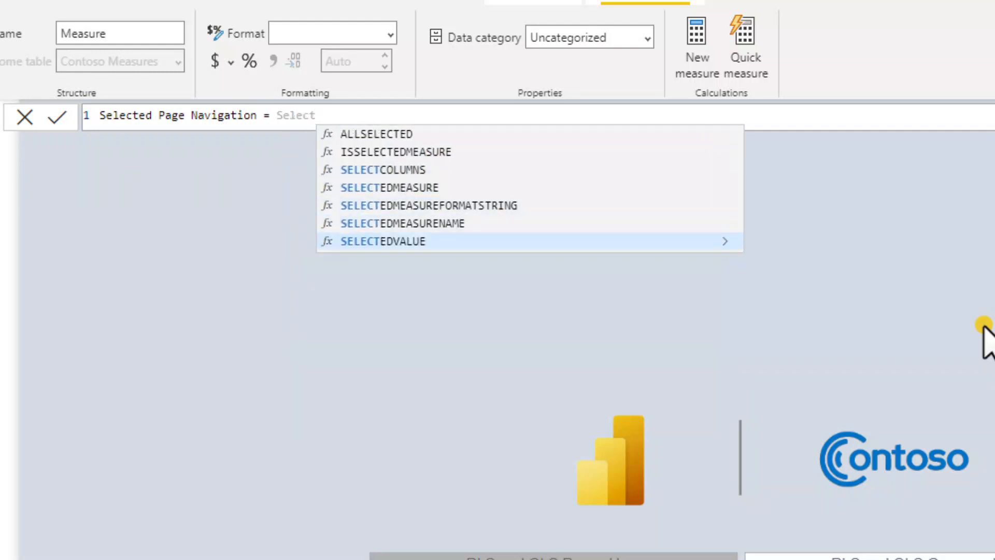
pyautogui.press('Tab')
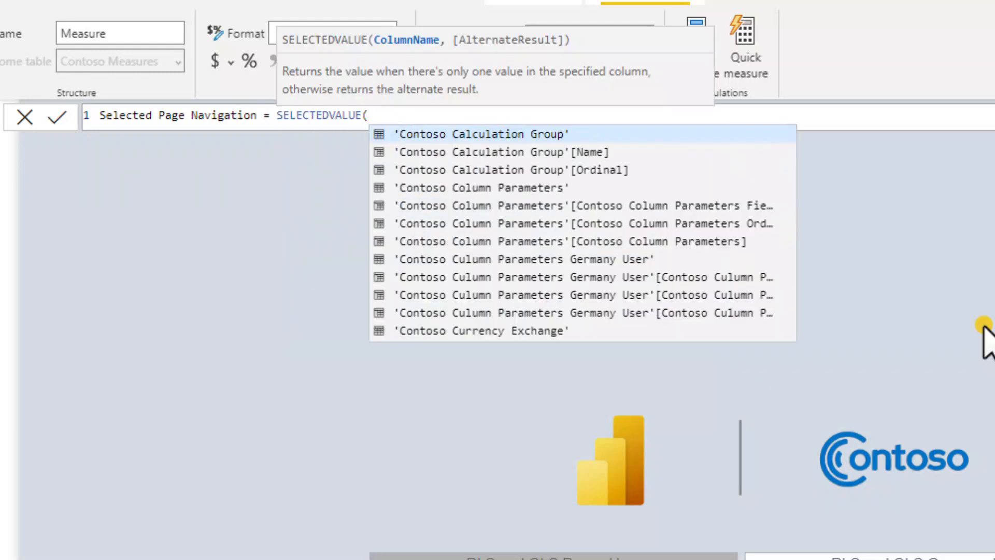
pyautogui.write('page nam')
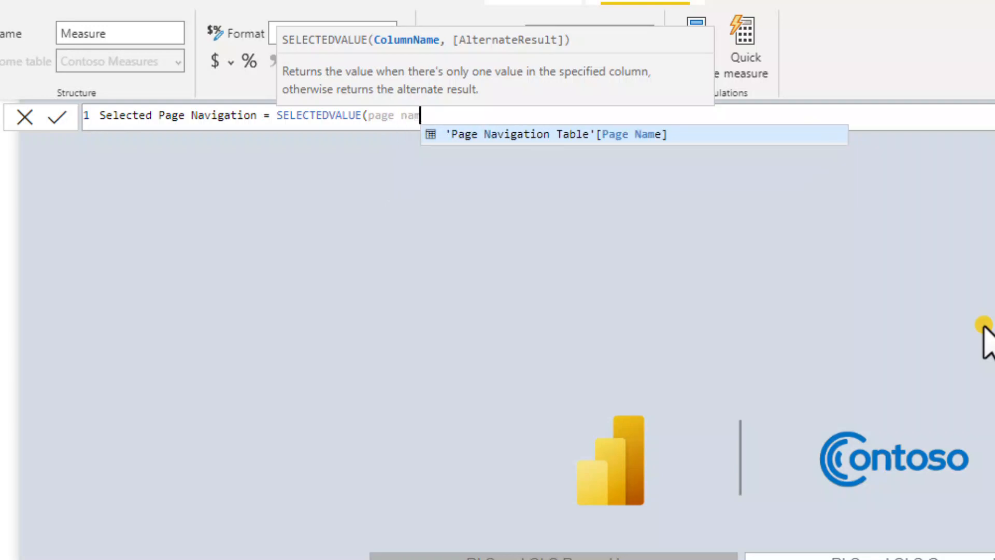
pyautogui.press('Tab')
pyautogui.write(')')
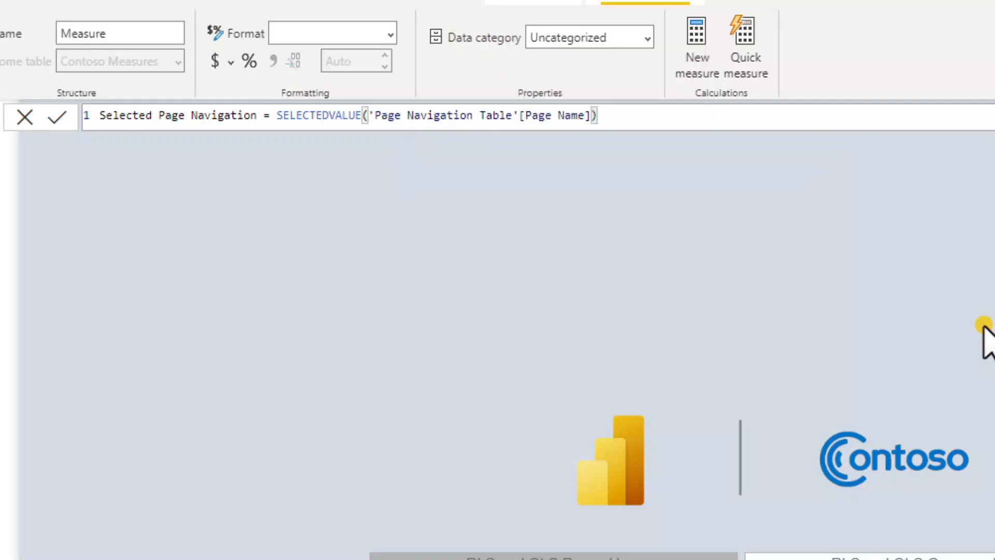
pyautogui.press('Return')
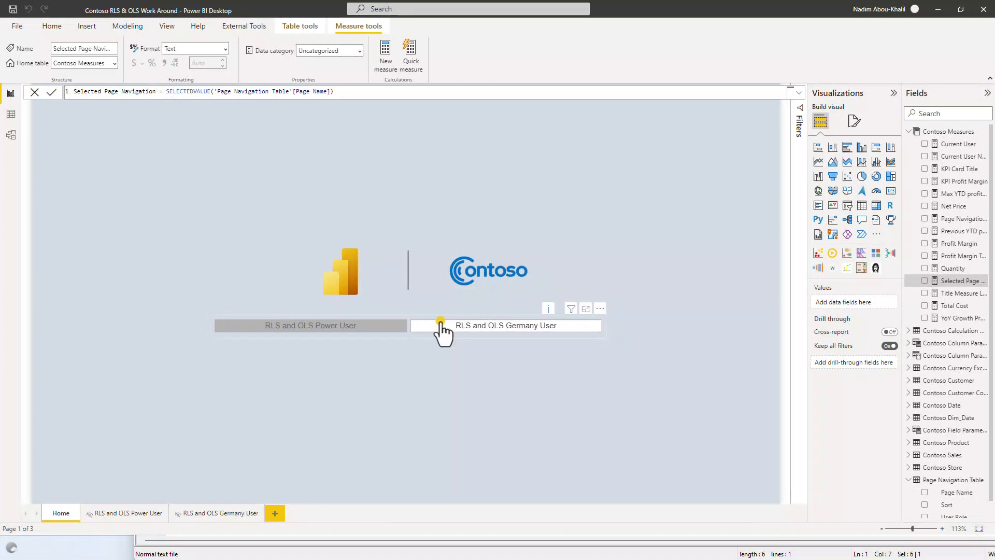
# Insert a blank button on the Home page and place it centred just below the chiclet slicer
pyautogui.click(443, 365)
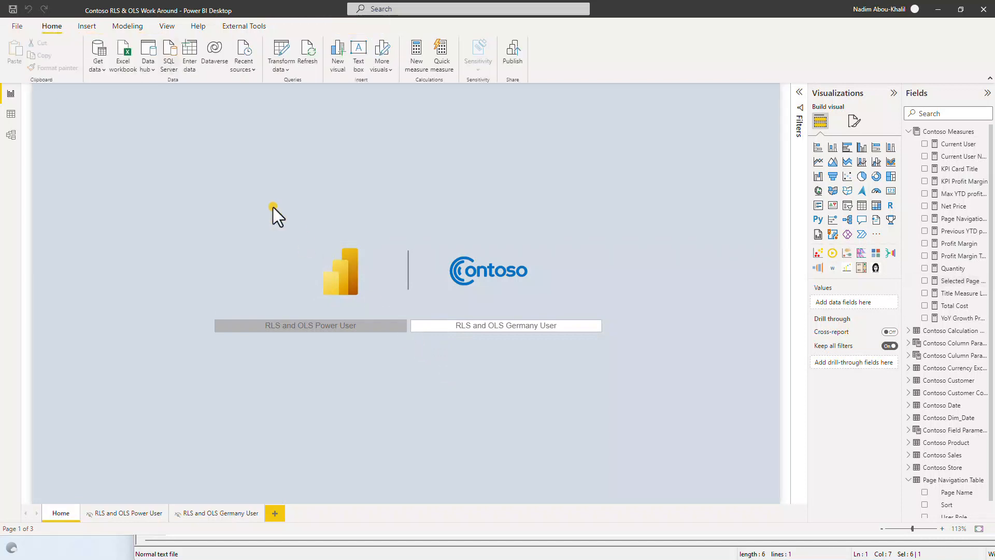
pyautogui.click(81, 26)
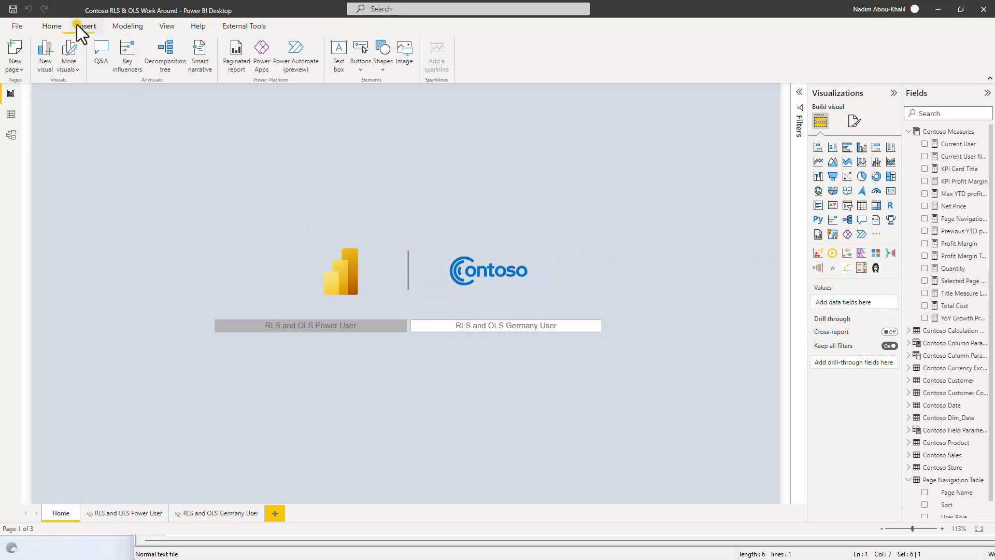
pyautogui.click(365, 62)
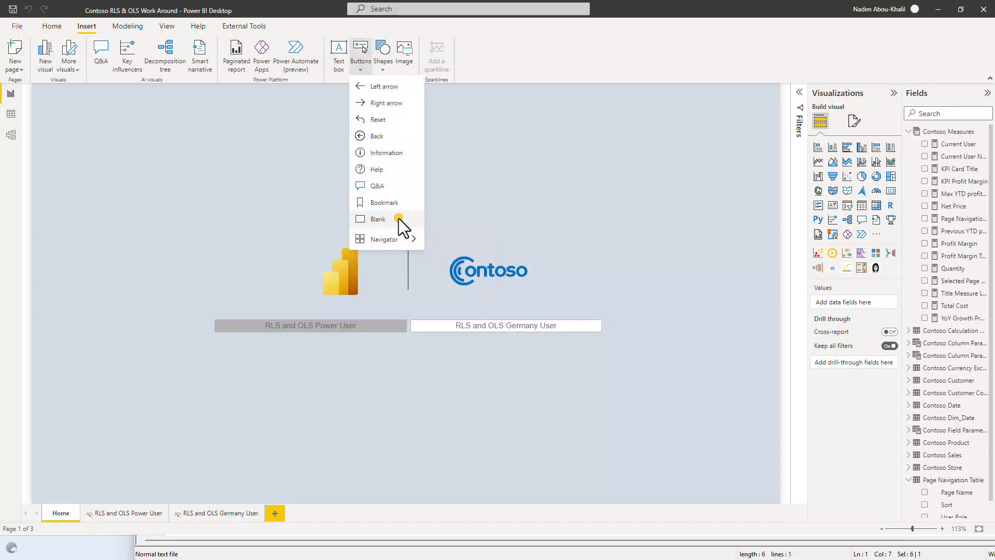
pyautogui.click(399, 218)
pyautogui.moveTo(343, 297); pyautogui.dragTo(406, 354)
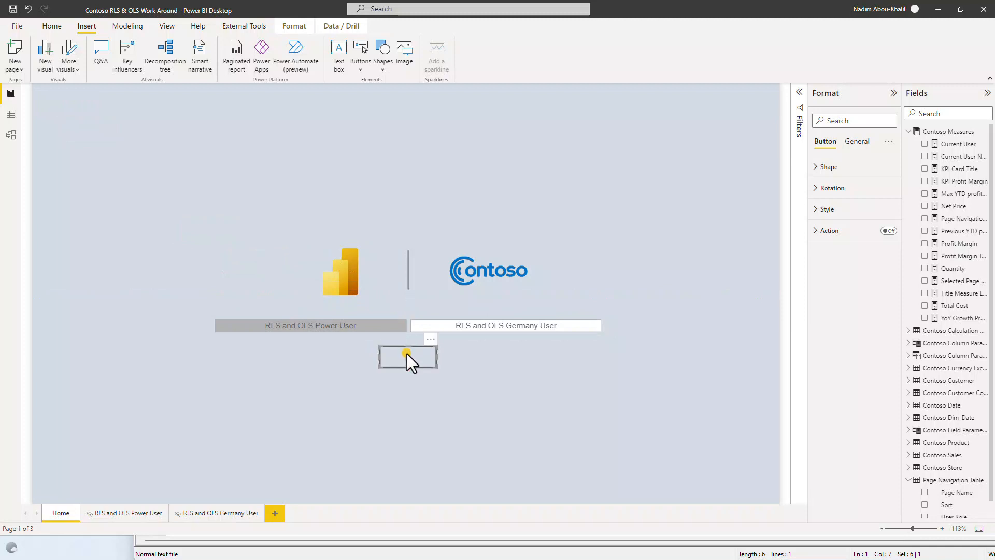
# Turn on the button's action and set its type to Page navigation
pyautogui.click(888, 231)
pyautogui.click(848, 232)
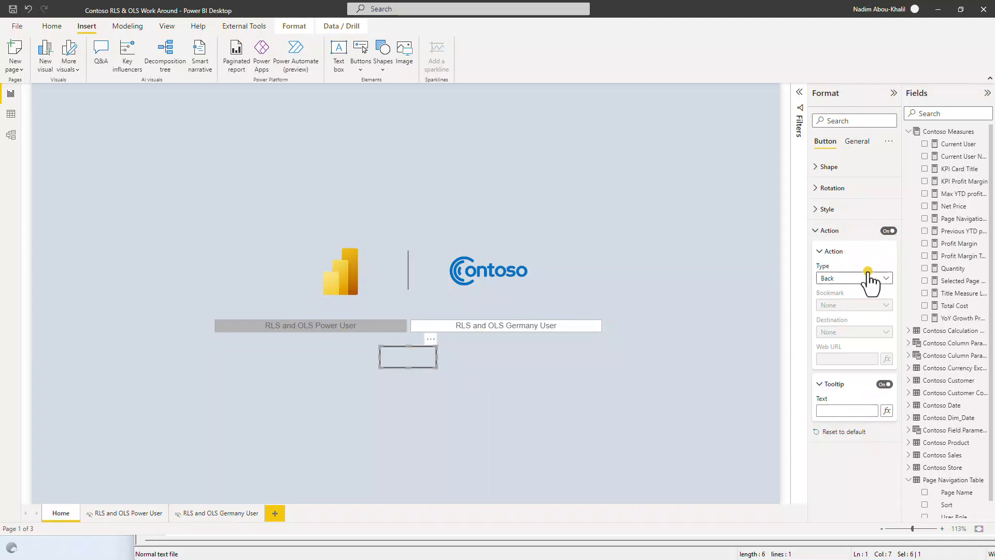
pyautogui.click(868, 277)
pyautogui.click(849, 326)
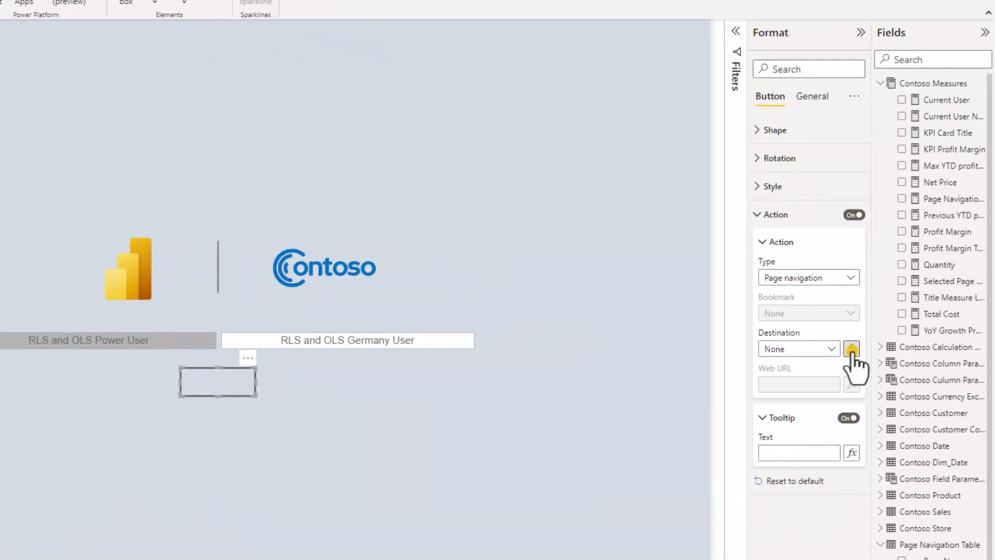
# Base the button's destination on a field value, using the page navigation measure from Contoso Measures
pyautogui.click(861, 344)
pyautogui.click(157, 170)
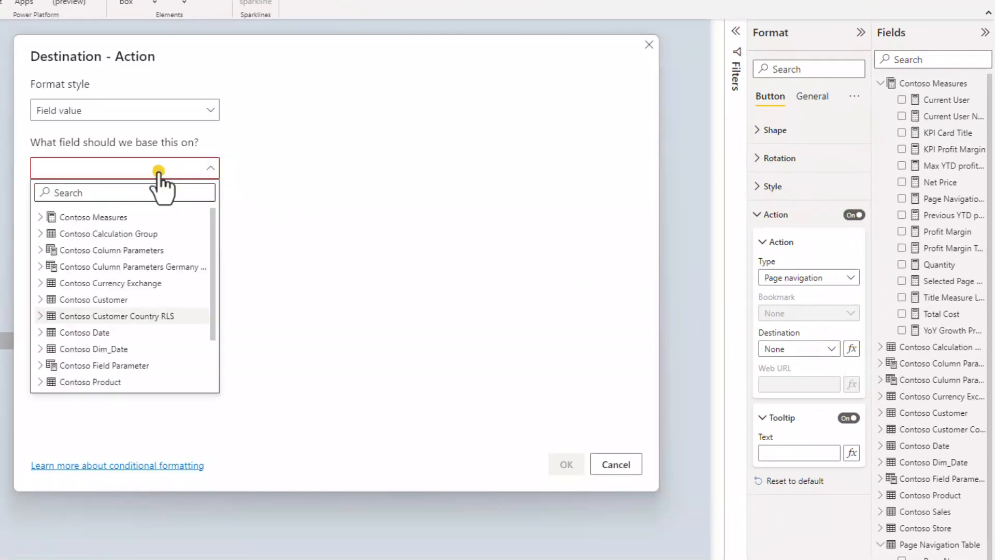
pyautogui.click(41, 218)
pyautogui.scroll(-1, 128, 305)
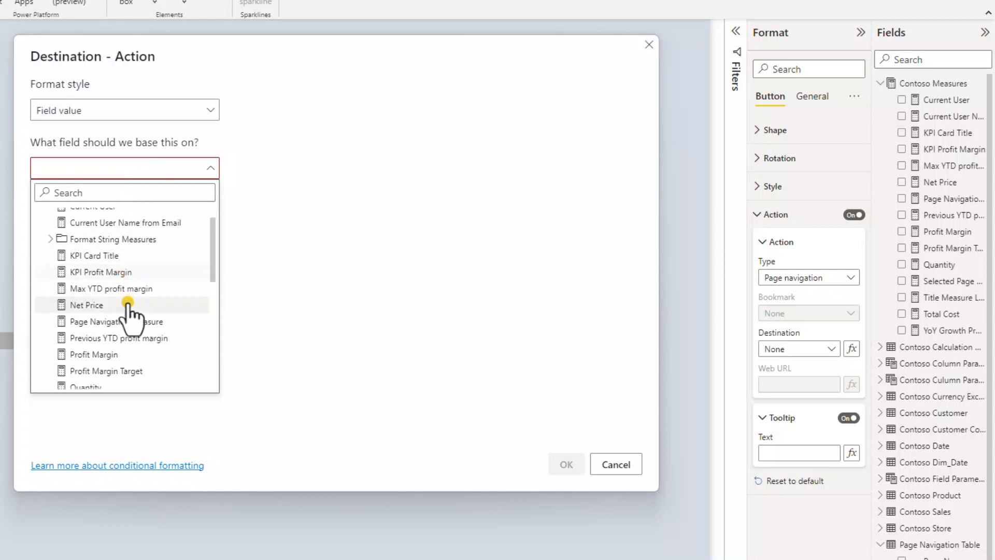
pyautogui.click(130, 321)
pyautogui.click(567, 464)
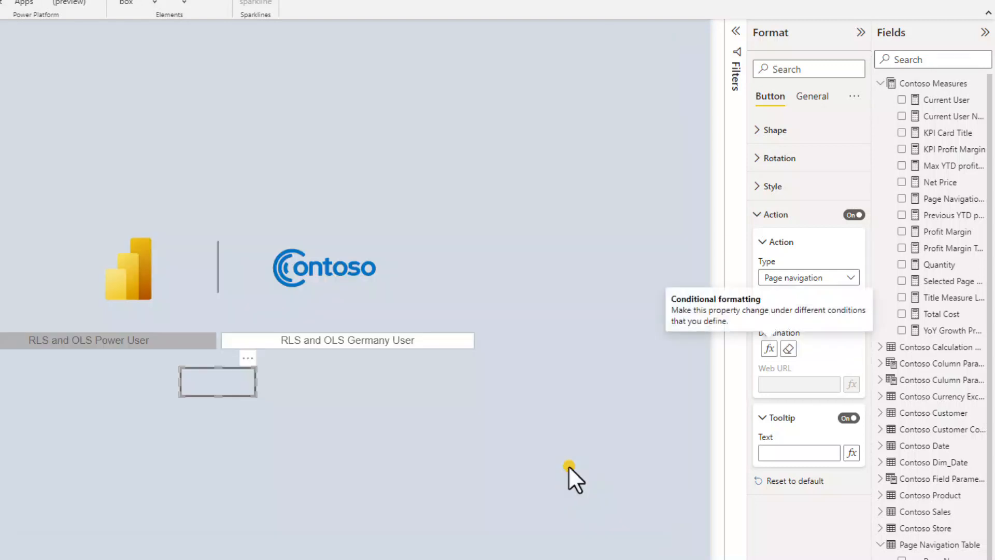
# Turn on the button's text for the On hover state and set it to GO
pyautogui.click(766, 214)
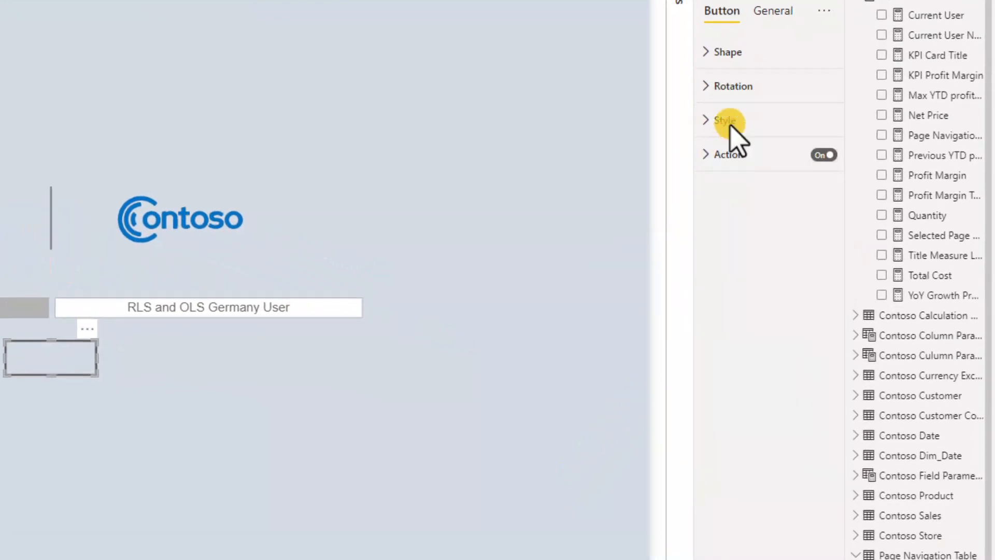
pyautogui.click(728, 123)
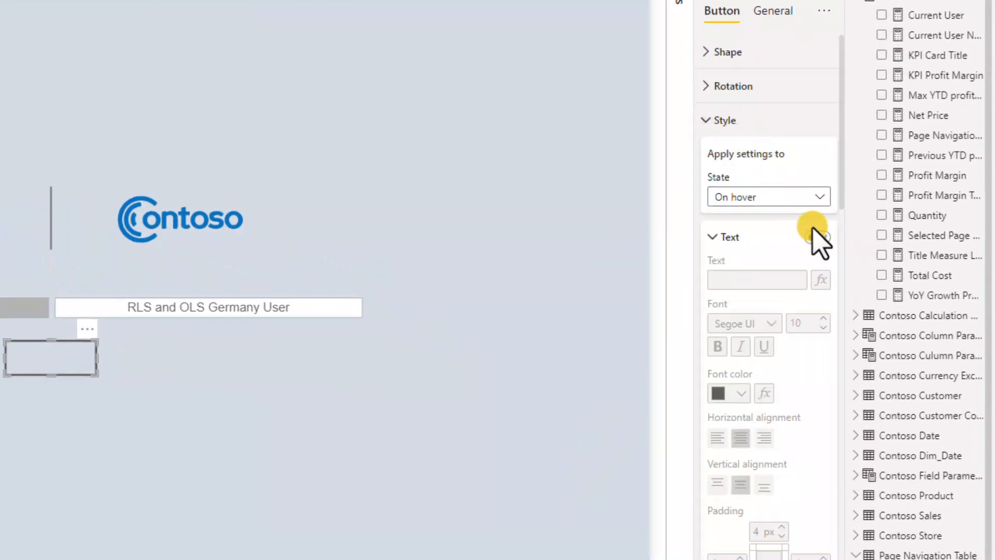
pyautogui.click(779, 197)
pyautogui.click(780, 199)
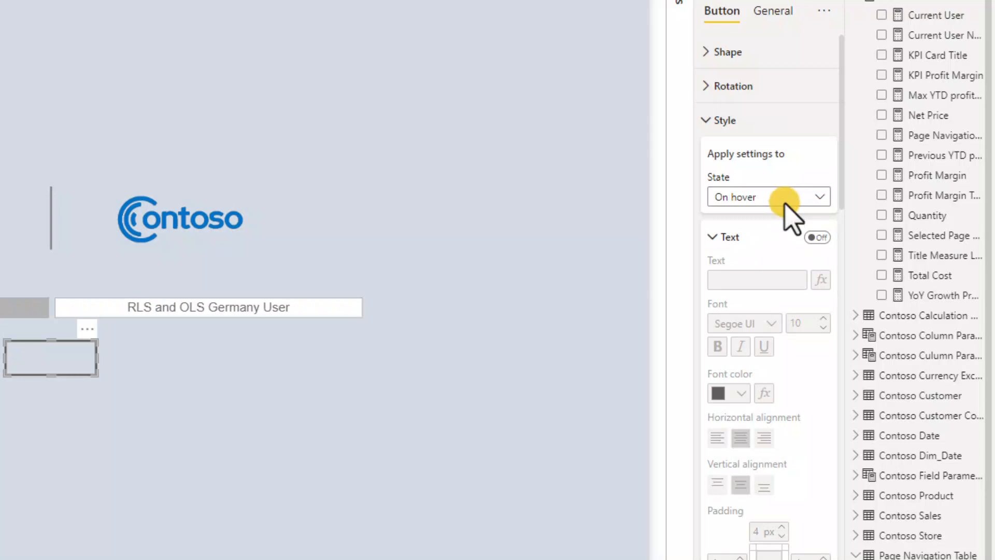
pyautogui.click(817, 238)
pyautogui.click(766, 271)
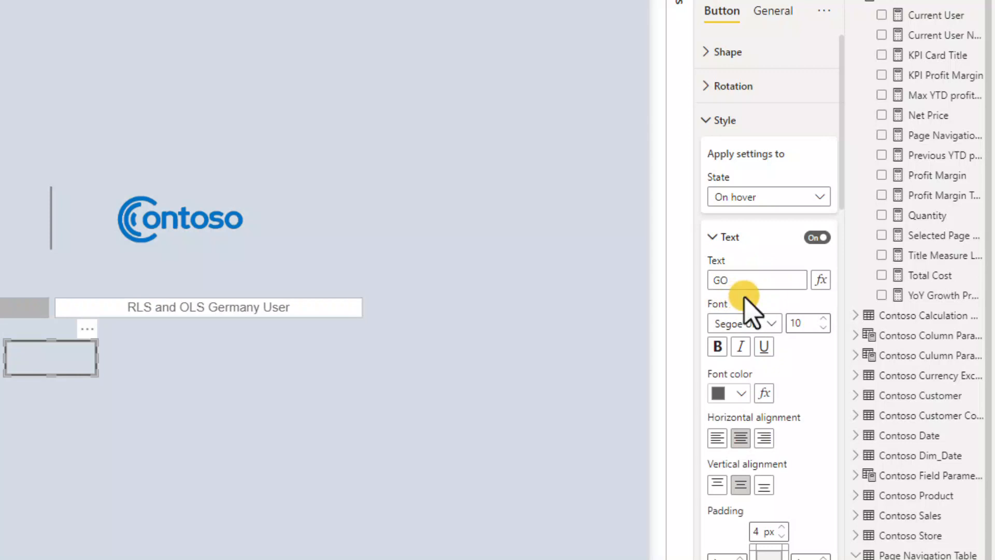
pyautogui.scroll(-2, 745, 299)
pyautogui.click(231, 410)
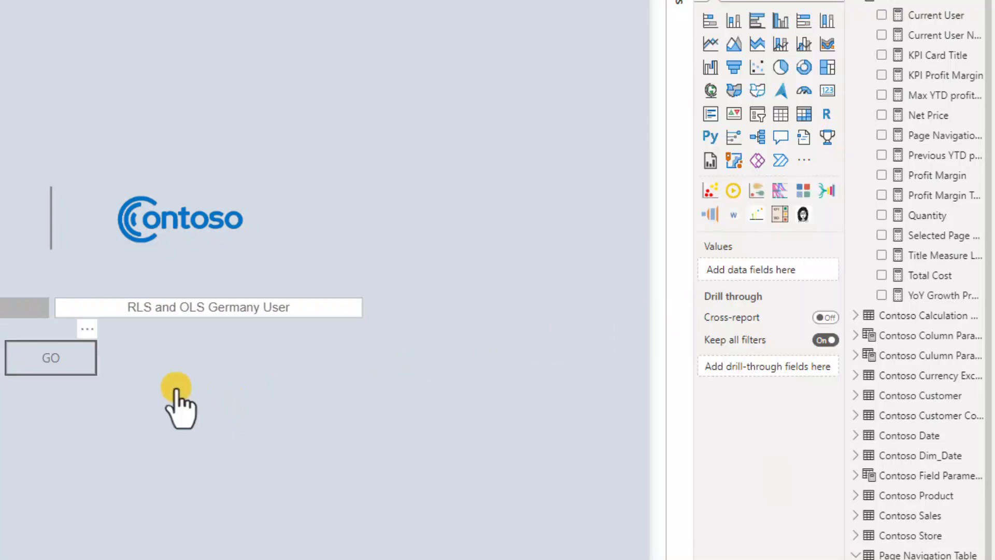
# Set the blank button's text for the Default state to GO
pyautogui.click(68, 361)
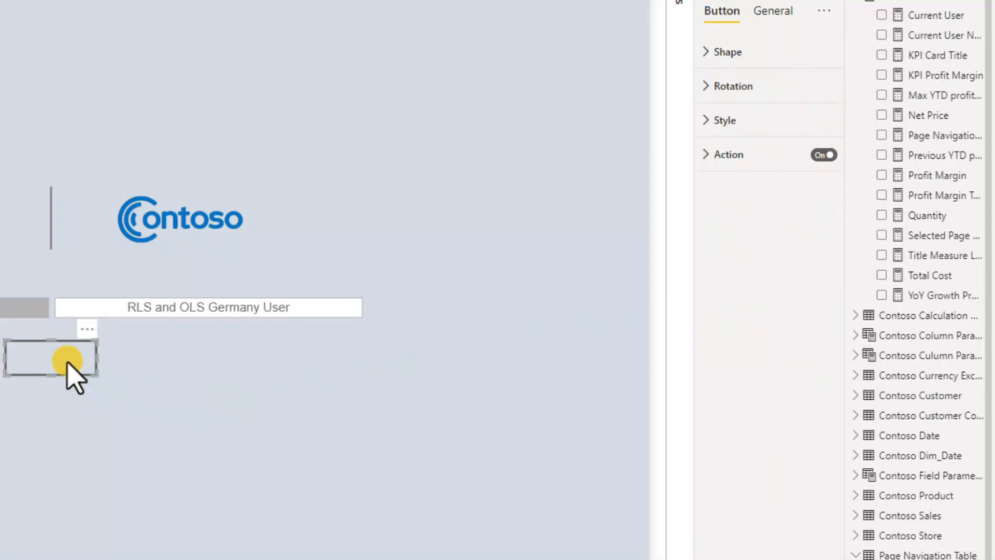
pyautogui.click(730, 123)
pyautogui.click(766, 199)
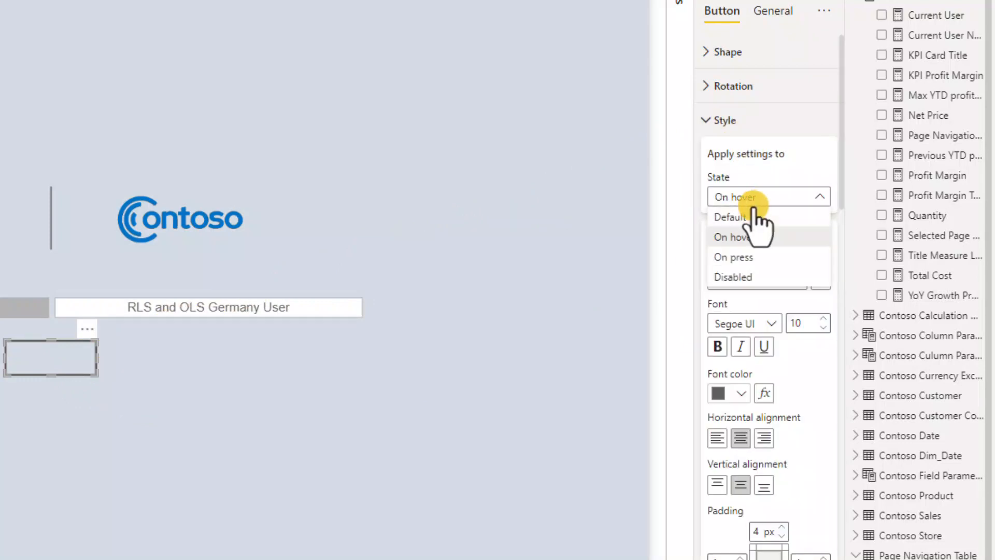
pyautogui.click(757, 202)
pyautogui.click(761, 199)
pyautogui.click(749, 216)
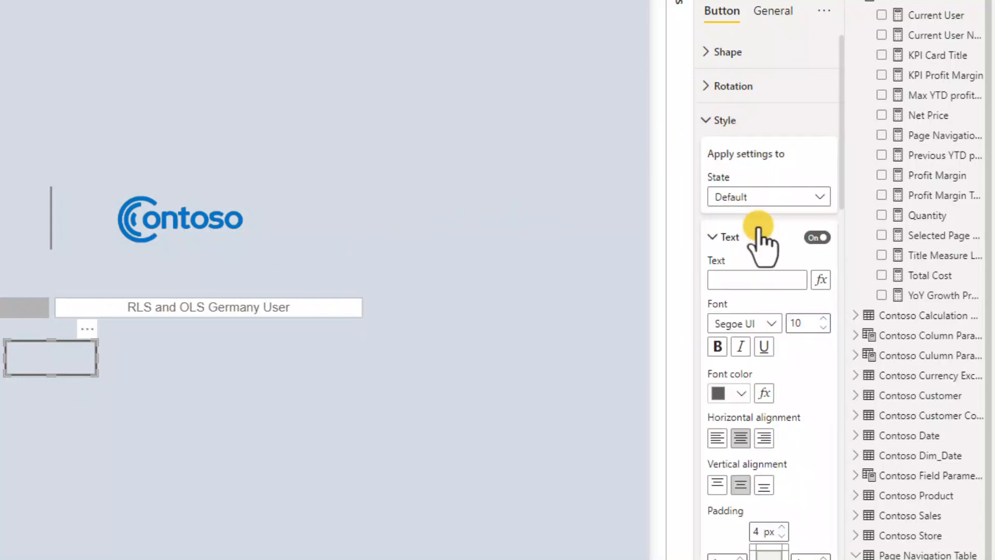
pyautogui.click(753, 280)
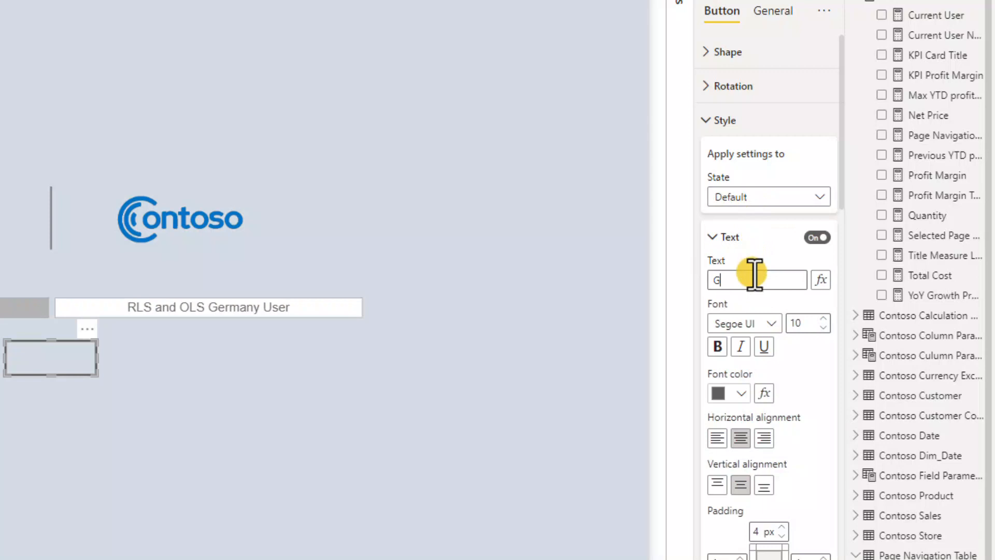
pyautogui.write('GO')
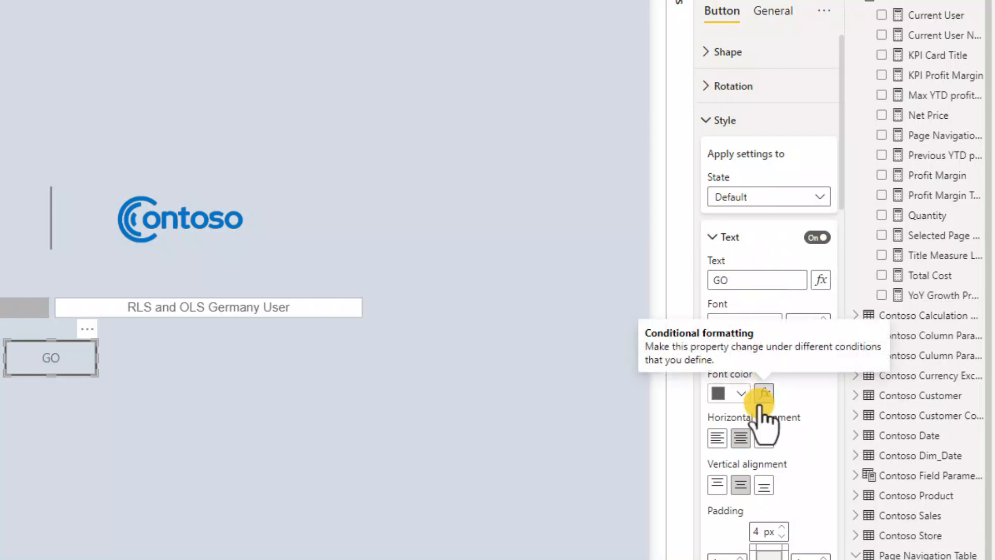
# Turn off the GO button's border for the Default state
pyautogui.scroll(-5, 765, 415)
pyautogui.scroll(-10, 765, 417)
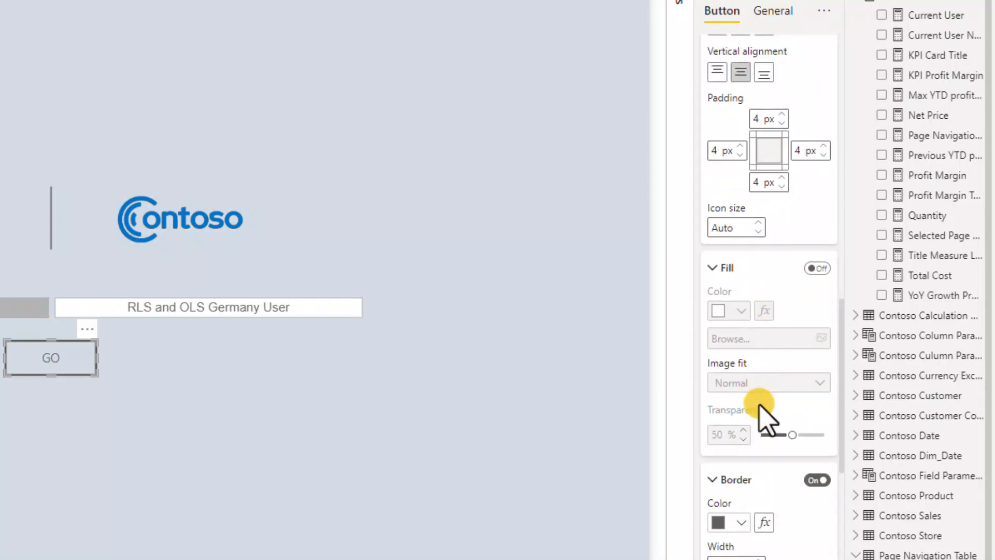
pyautogui.click(811, 394)
pyautogui.scroll(10, 766, 404)
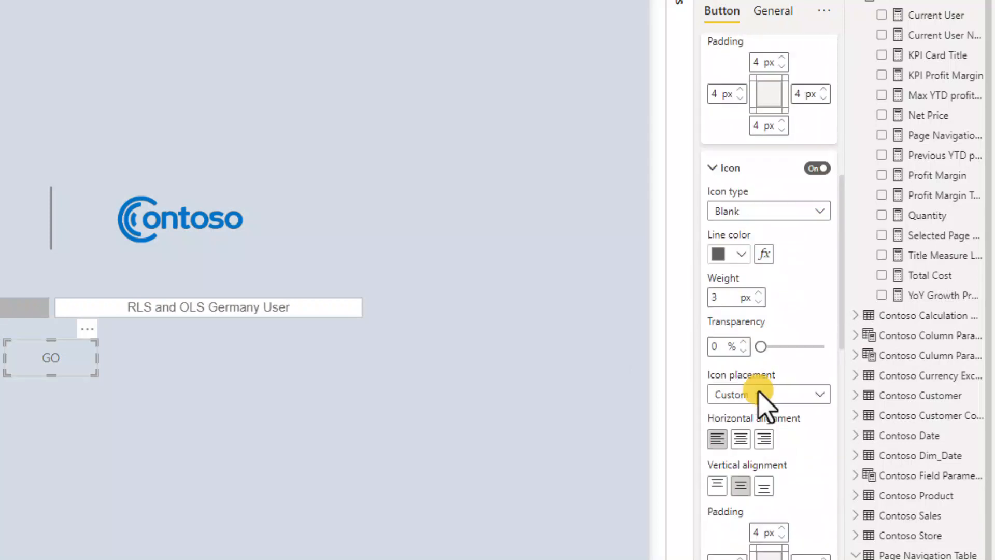
pyautogui.scroll(1, 764, 407)
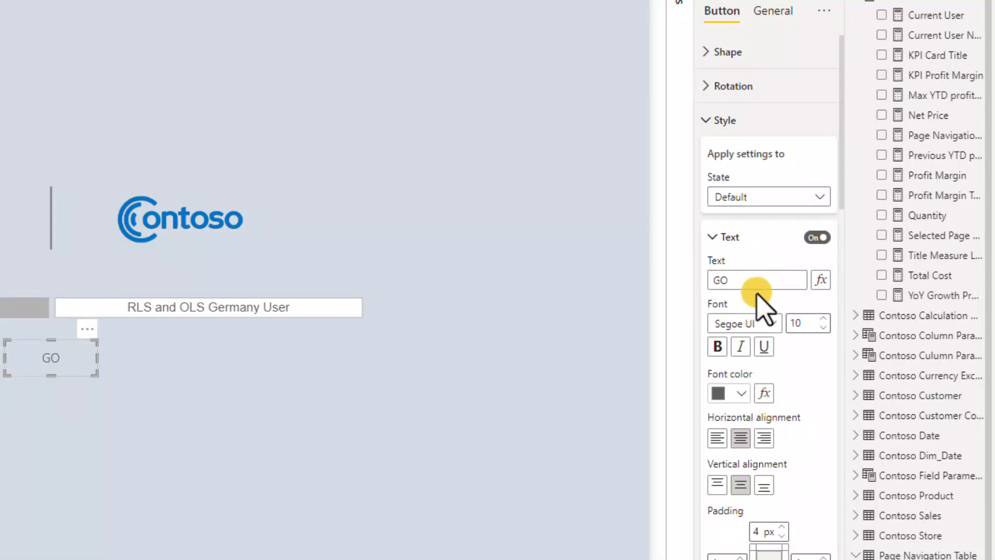
# Switch the GO button's style settings to the On hover state
pyautogui.scroll(-3, 762, 293)
pyautogui.scroll(3, 757, 296)
pyautogui.click(756, 197)
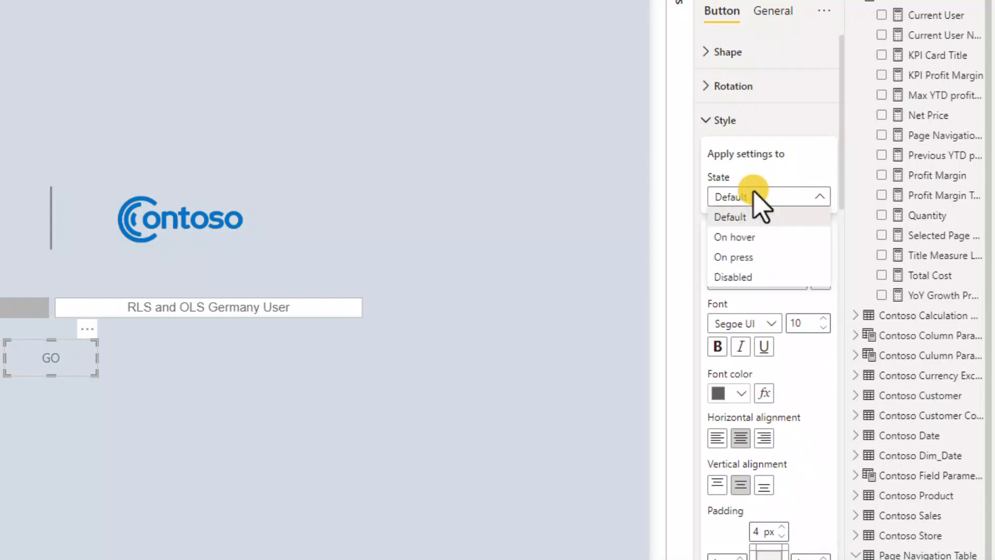
pyautogui.click(758, 238)
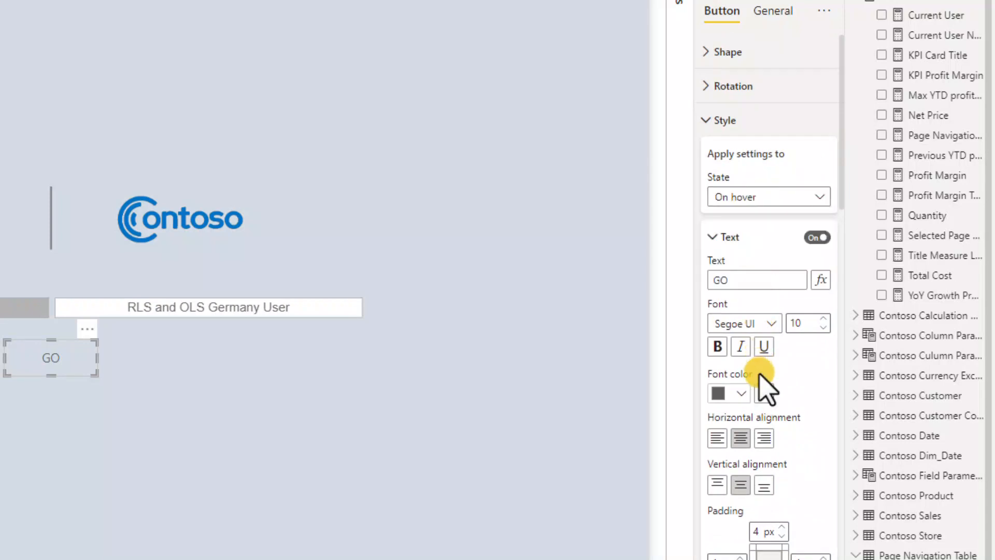
# Try turning on the GO button's fill for the On hover state
pyautogui.scroll(-2, 760, 378)
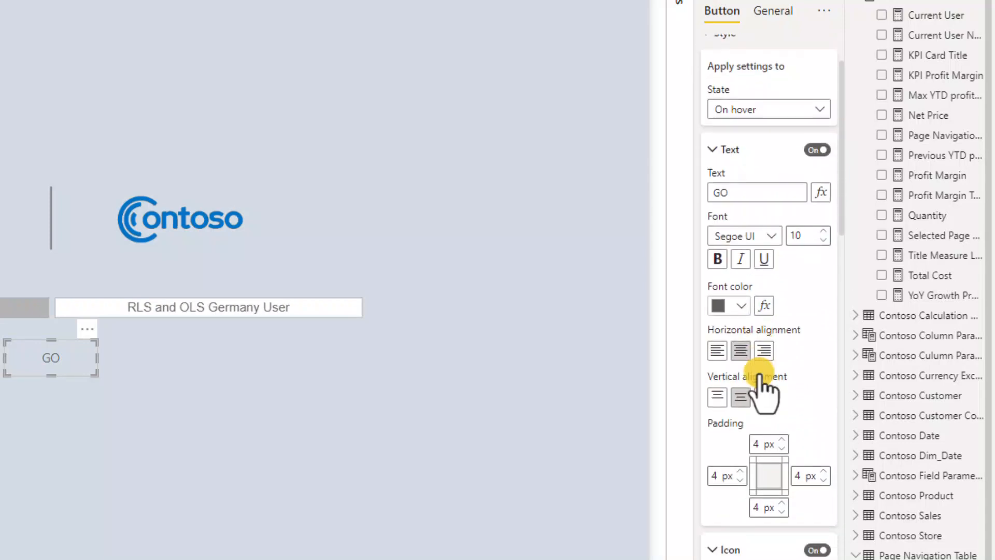
pyautogui.scroll(-5, 759, 378)
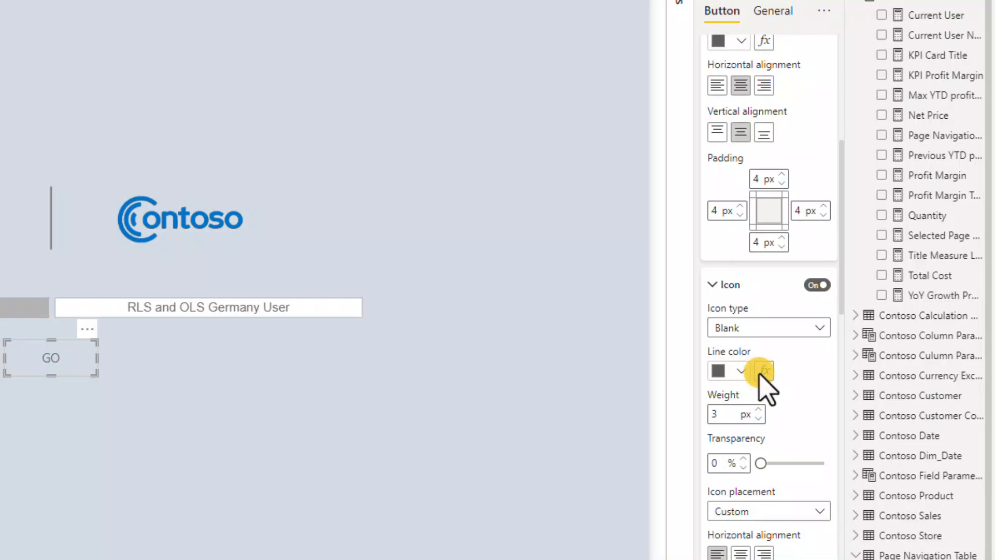
pyautogui.scroll(-5, 760, 378)
pyautogui.scroll(-2, 761, 381)
pyautogui.scroll(-4, 761, 377)
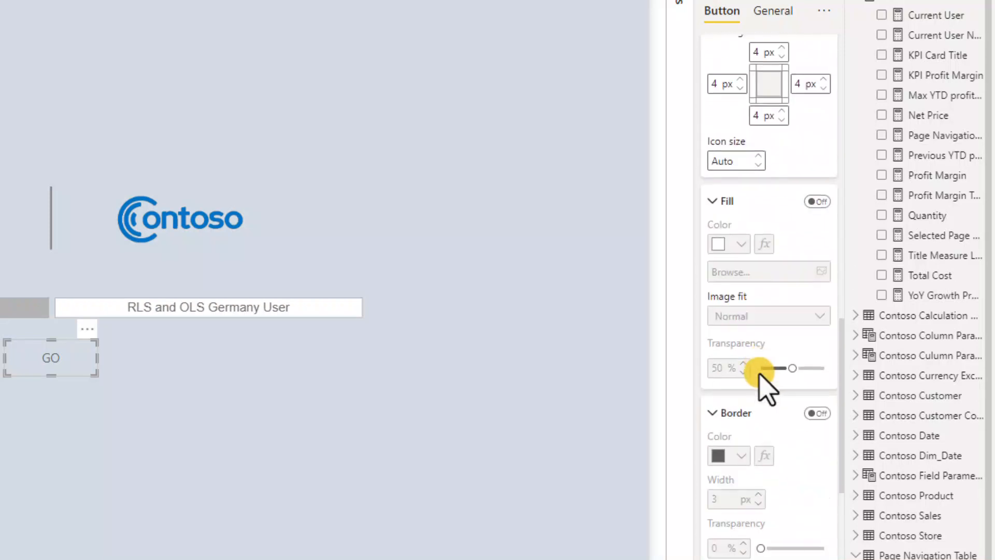
pyautogui.click(814, 180)
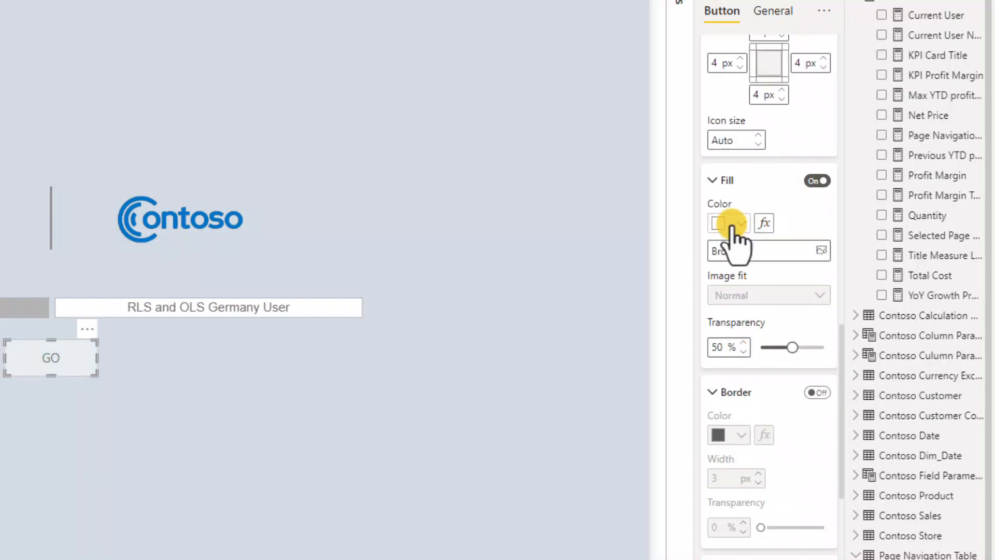
pyautogui.click(821, 181)
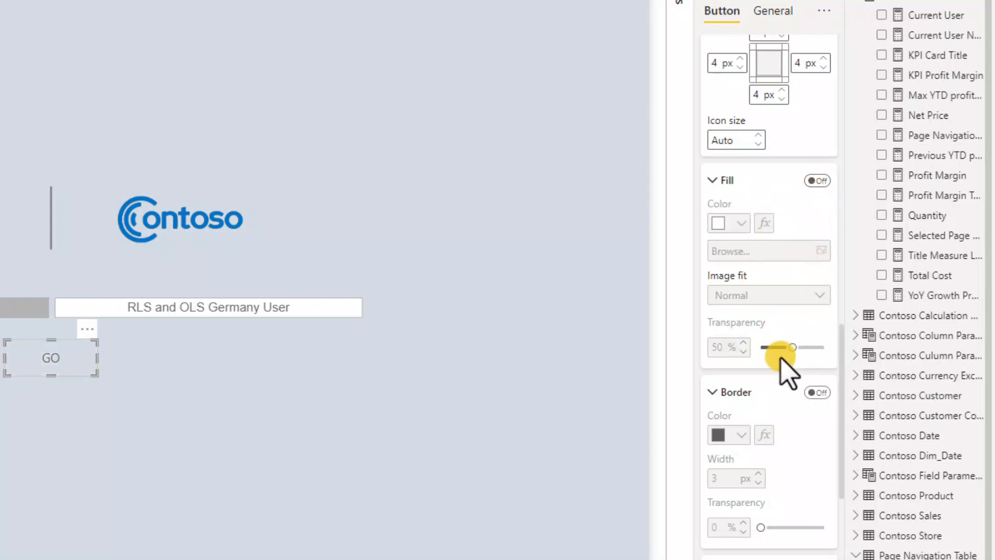
pyautogui.scroll(-7, 781, 378)
pyautogui.scroll(-1, 780, 386)
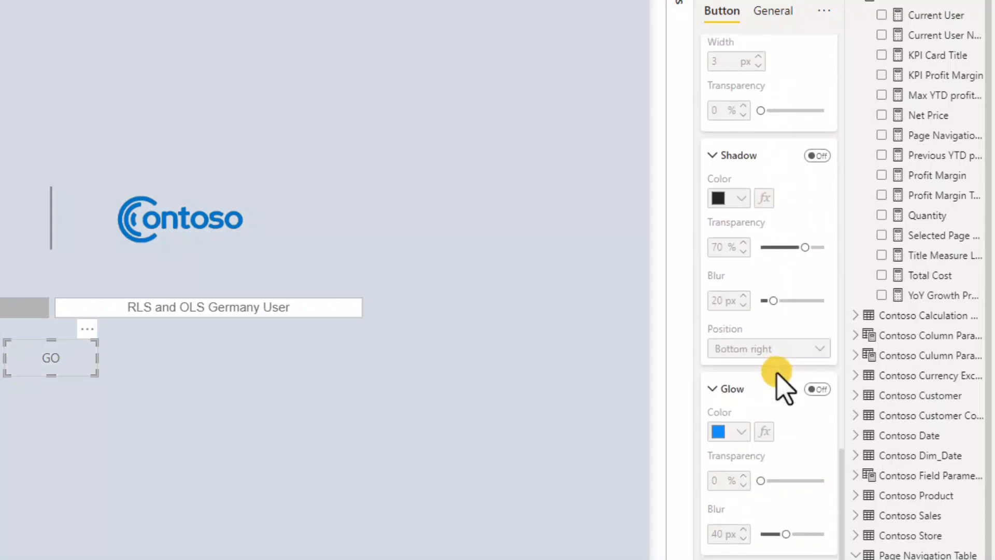
pyautogui.scroll(15, 780, 386)
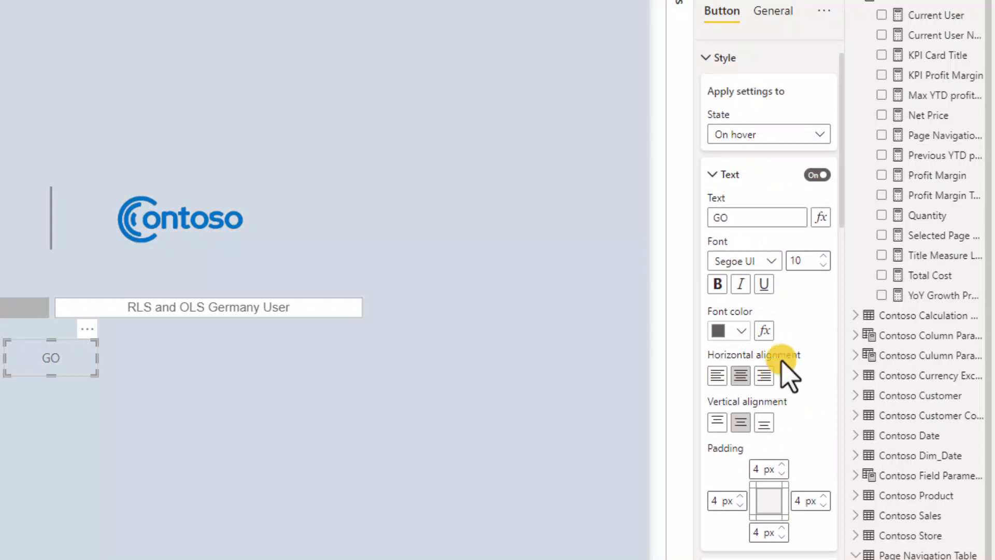
# Set the GO button's On hover text to font size 13 and bold, then deselect the button
pyautogui.click(823, 256)
pyautogui.click(822, 256)
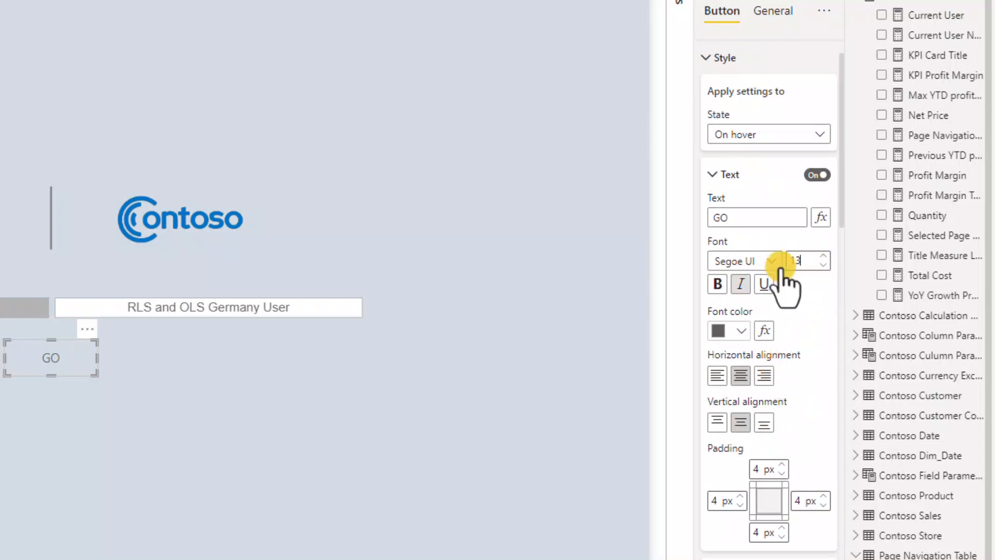
pyautogui.click(717, 283)
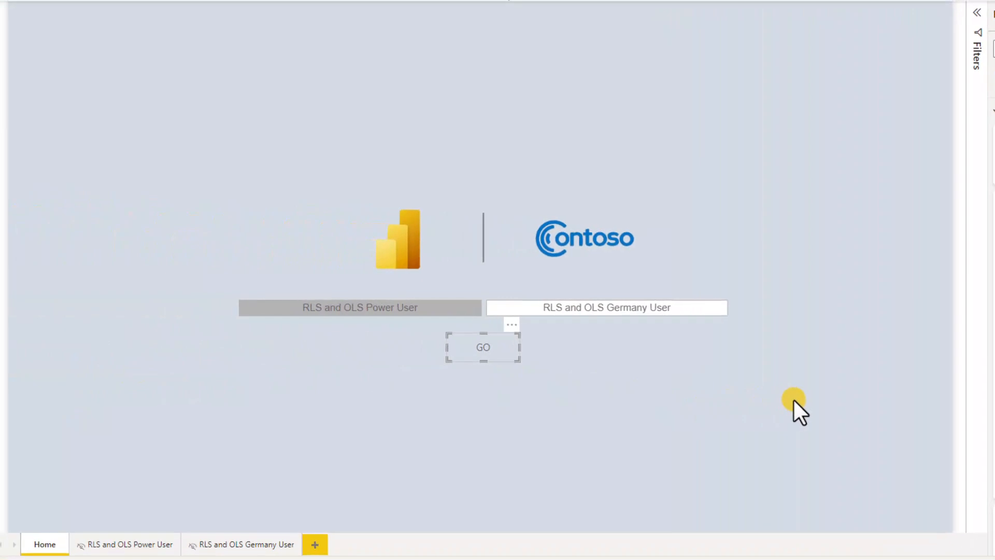
pyautogui.click(794, 399)
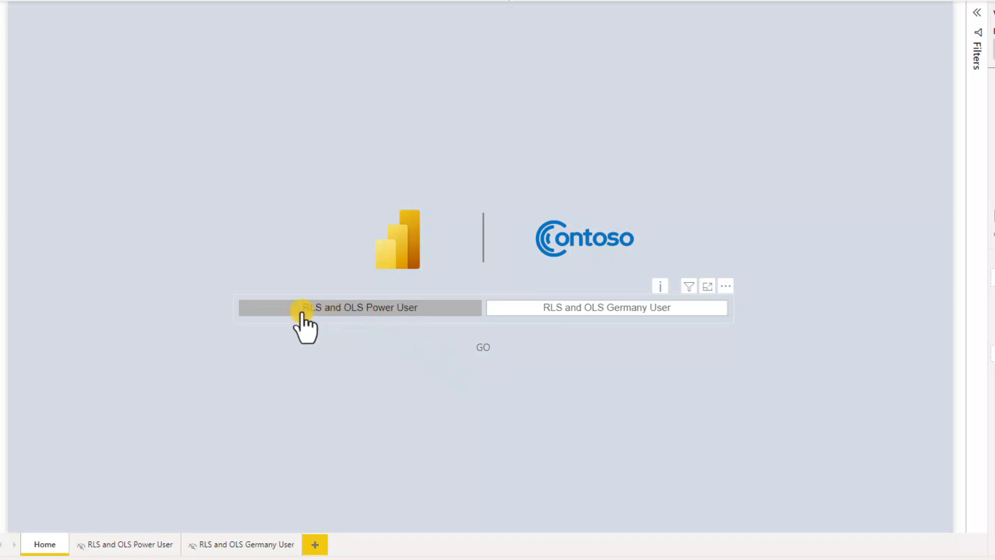
# Test the GO button with RLS and OLS Power User selected in the slicer, and return to the Home page
pyautogui.click(394, 309)
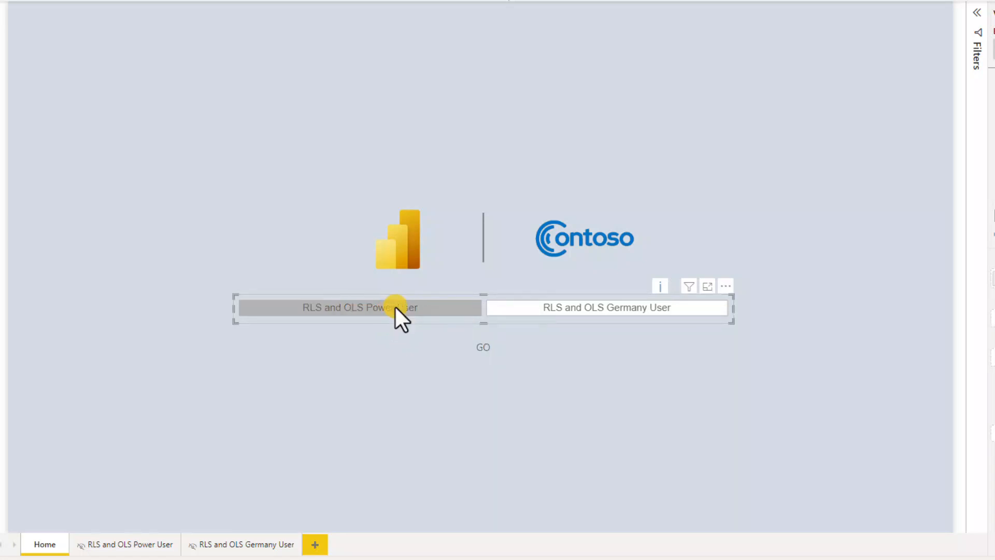
pyautogui.keyDown('ctrl'); pyautogui.click(482, 348); pyautogui.keyUp('ctrl')
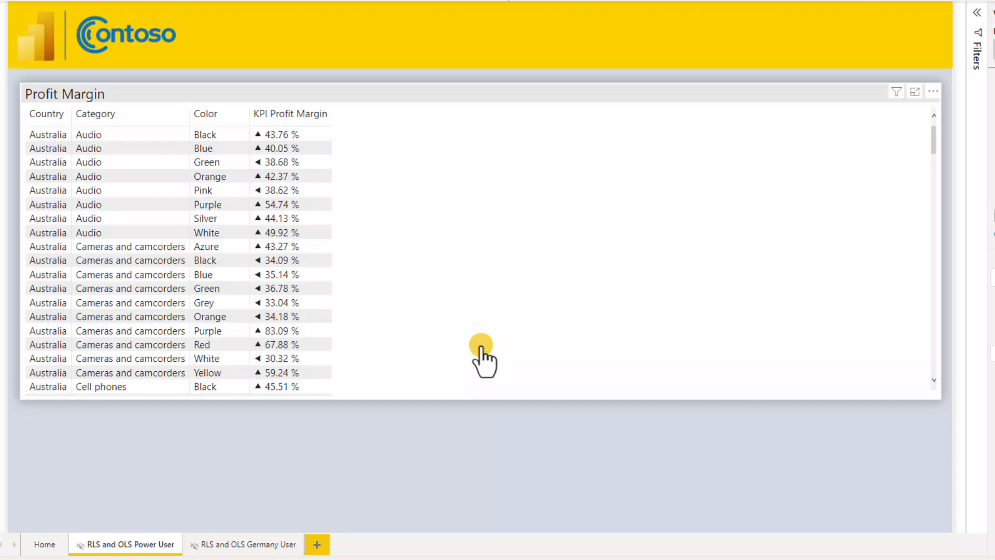
pyautogui.keyDown('ctrl'); pyautogui.click(38, 48); pyautogui.keyUp('ctrl')
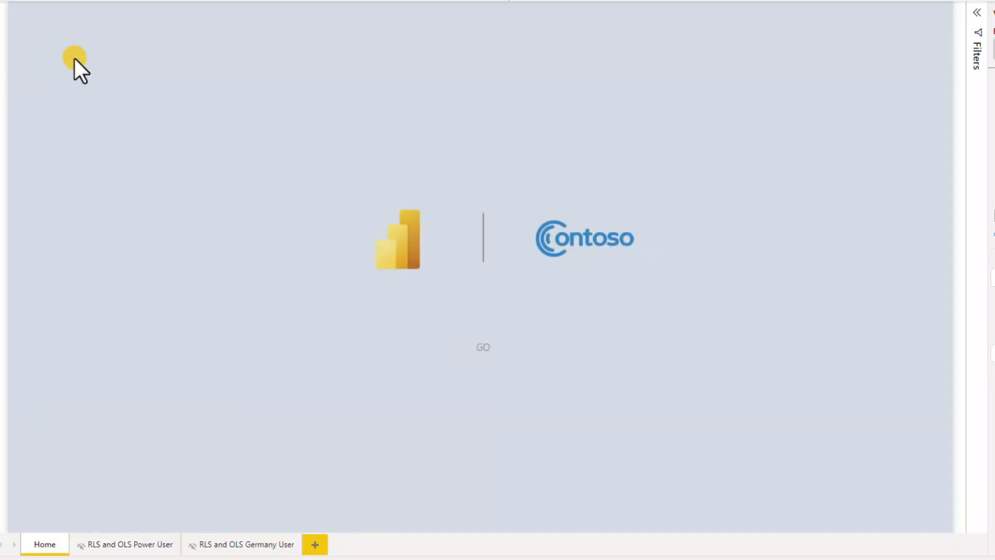
# Test the GO button with RLS and OLS Germany User selected in the slicer, and return to the Home page
pyautogui.click(602, 309)
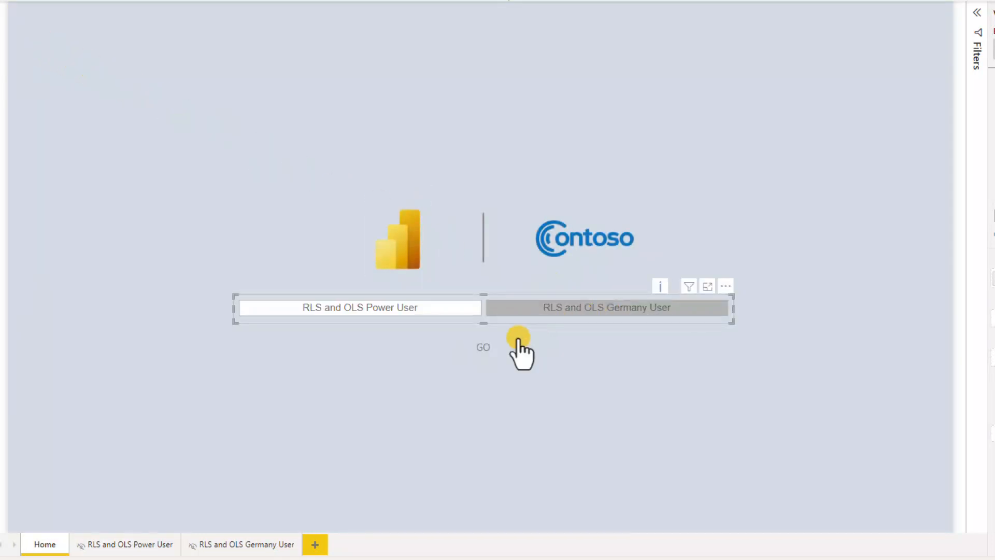
pyautogui.keyDown('ctrl'); pyautogui.click(483, 349); pyautogui.keyUp('ctrl')
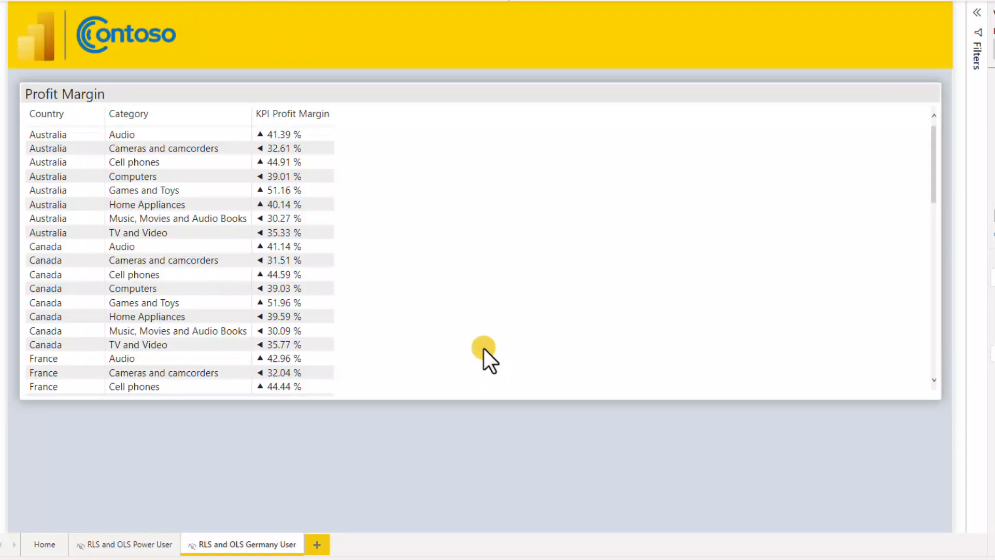
pyautogui.click(41, 543)
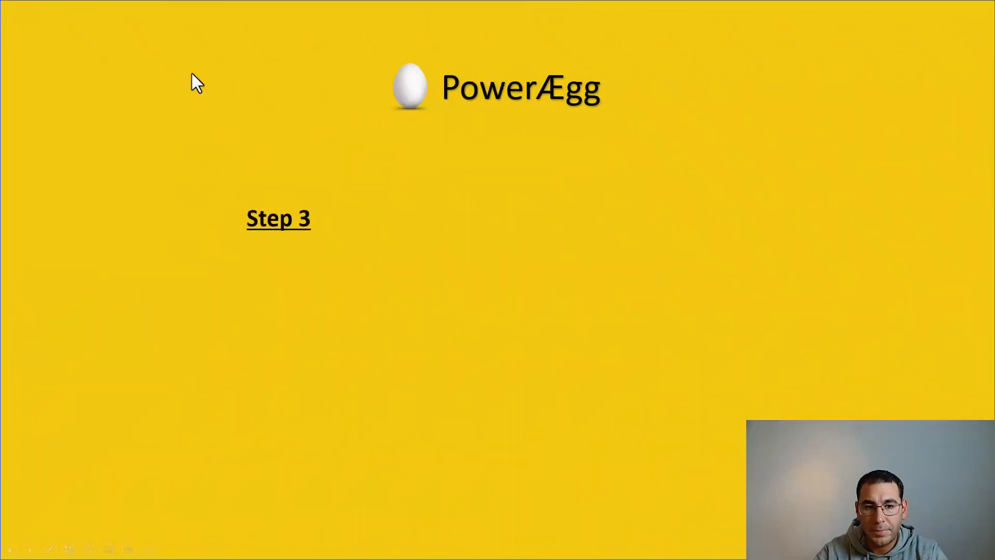
pyautogui.click(192, 73)
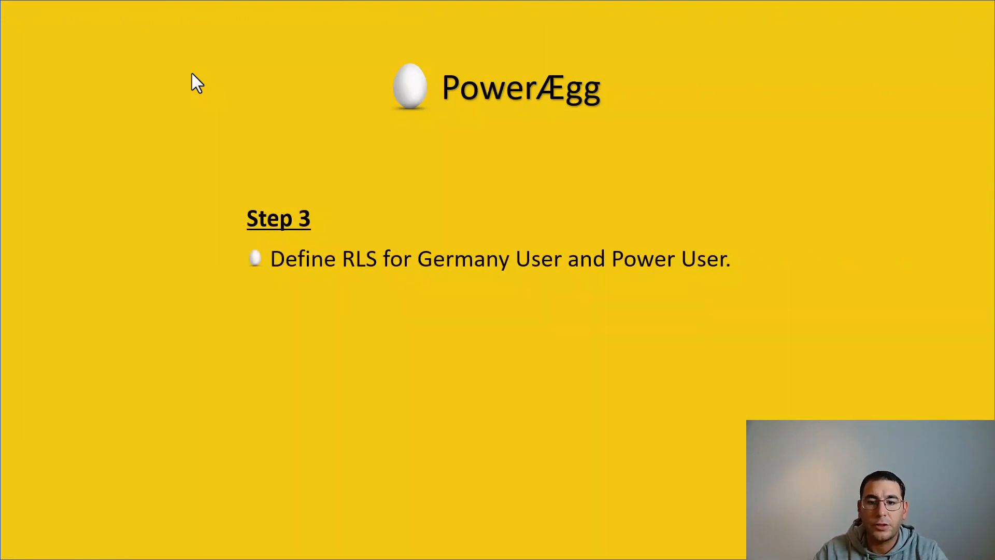
pyautogui.click(192, 73)
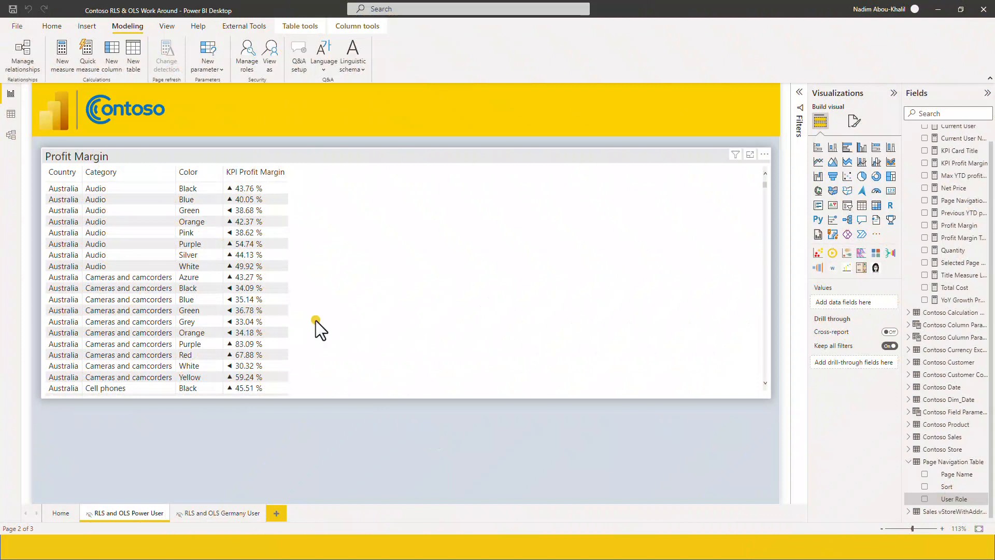
# Create two security roles named Power User and Germany User, and select the Power User role
pyautogui.click(250, 64)
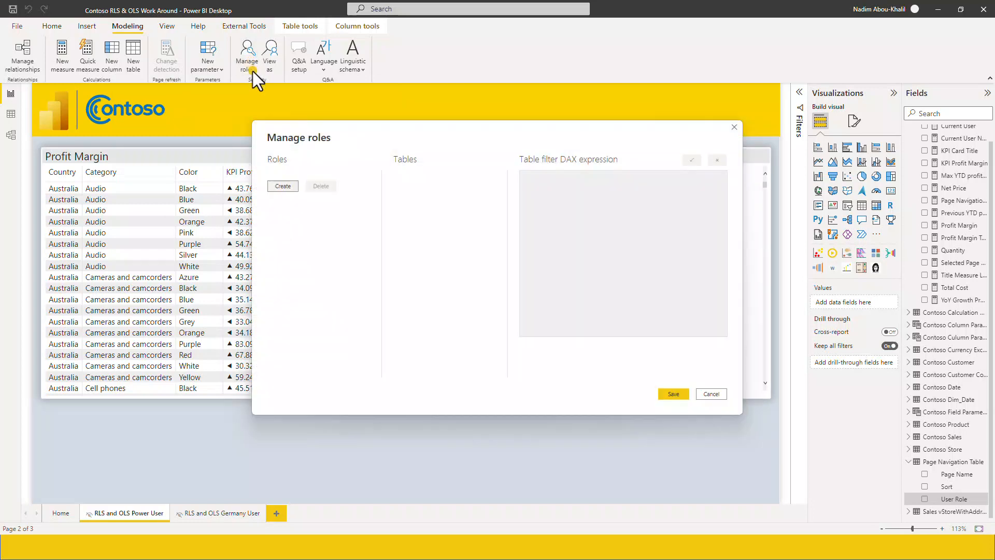
pyautogui.click(282, 186)
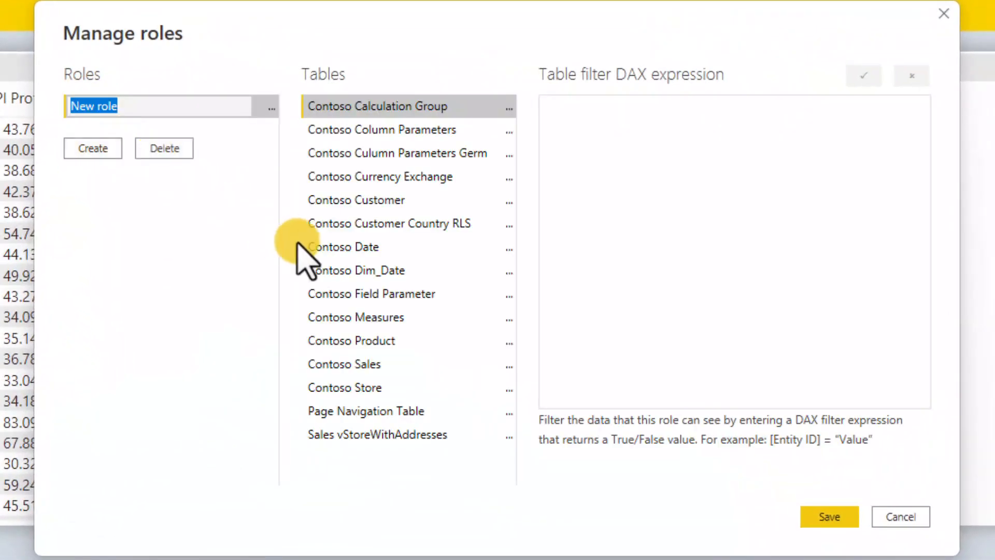
pyautogui.write('Power User')
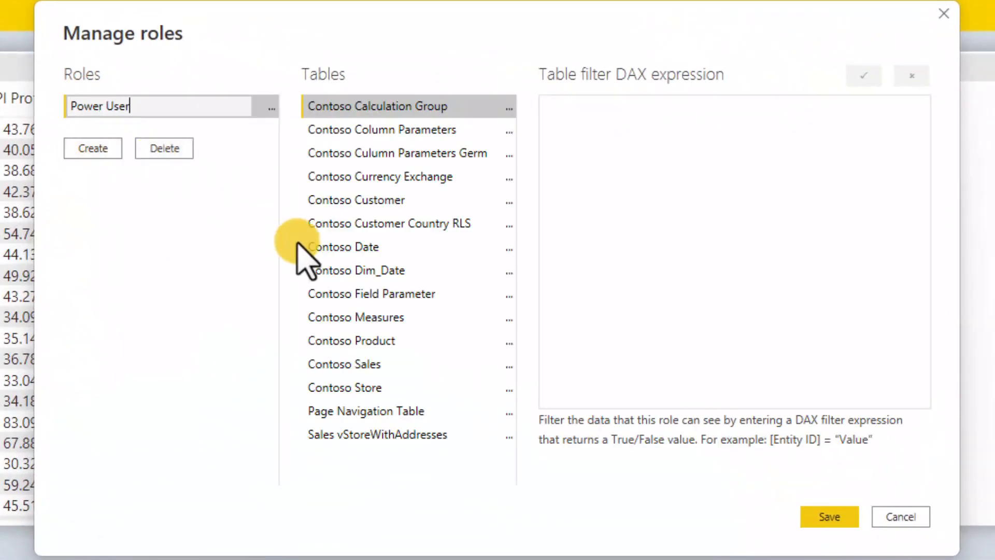
pyautogui.click(102, 155)
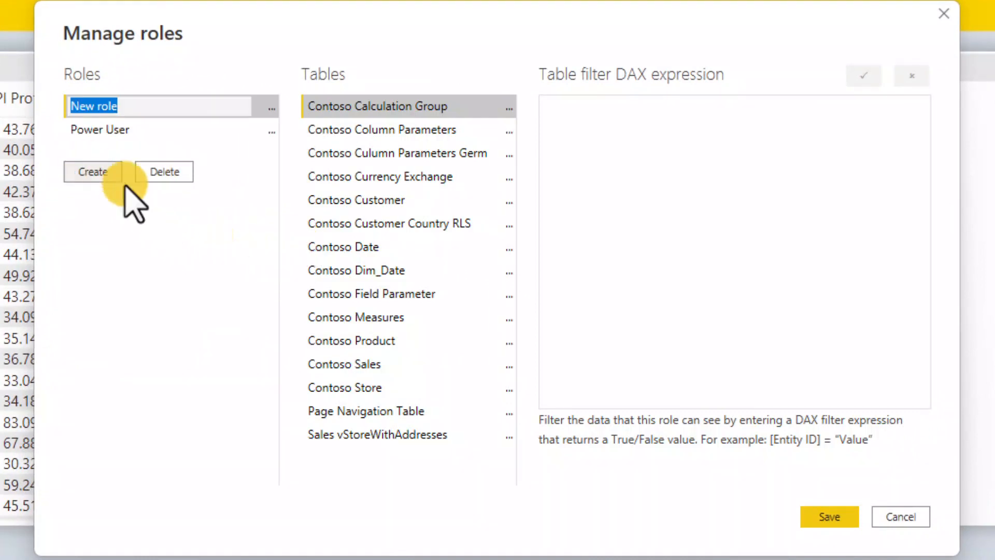
pyautogui.write('Germany User')
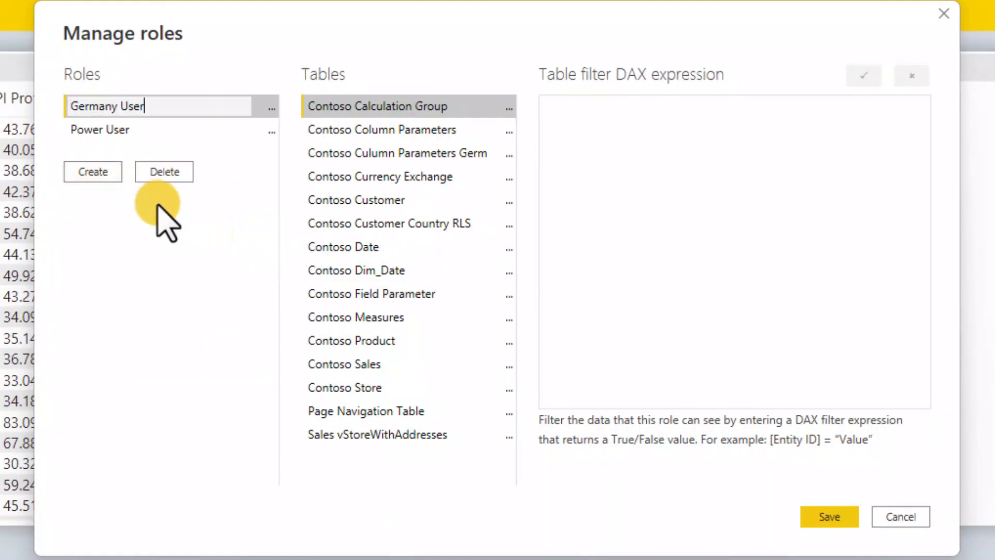
pyautogui.press('Return')
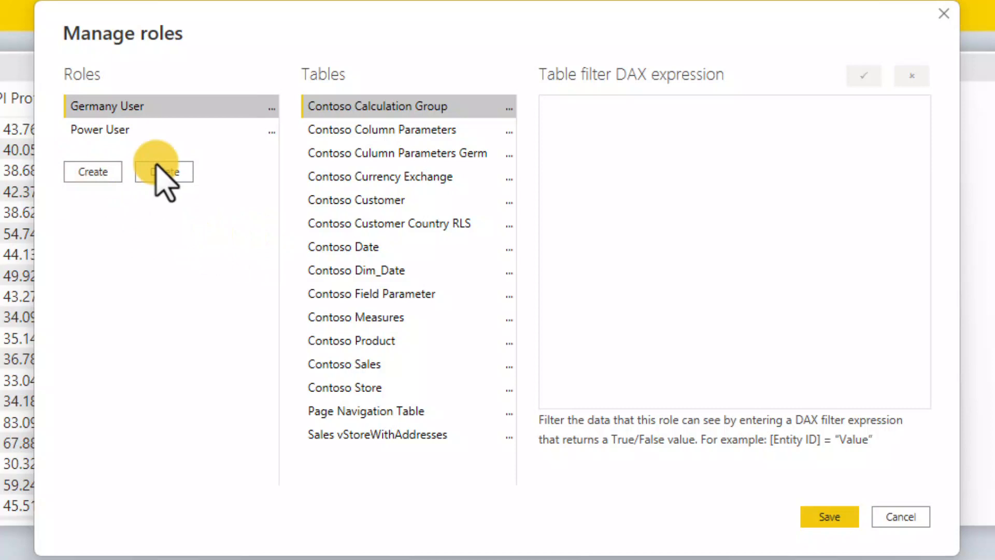
pyautogui.click(173, 129)
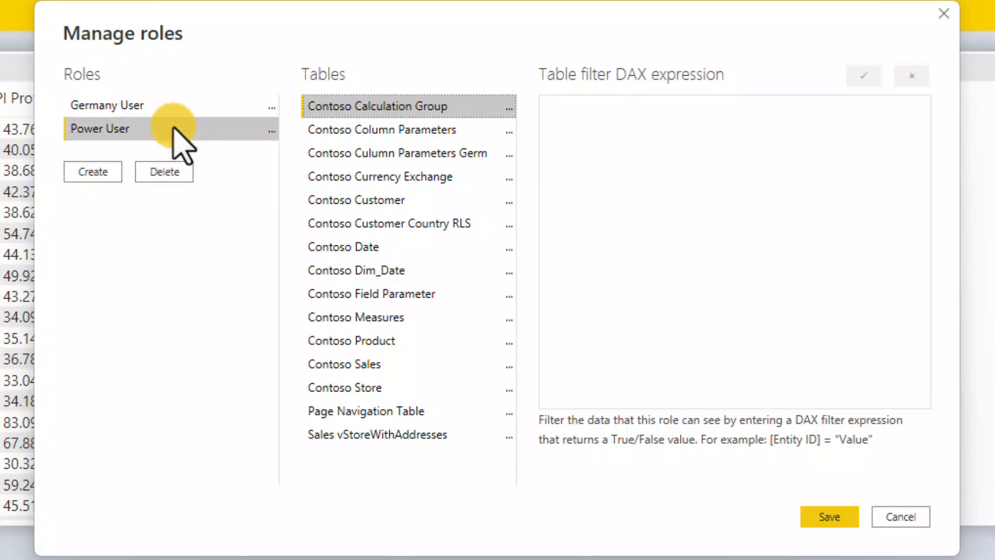
# Filter the Contoso Customer Country RLS table for the Power User role with the DAX expression [Power User] = 1
pyautogui.click(425, 223)
pyautogui.click(680, 156)
pyautogui.write('[]')
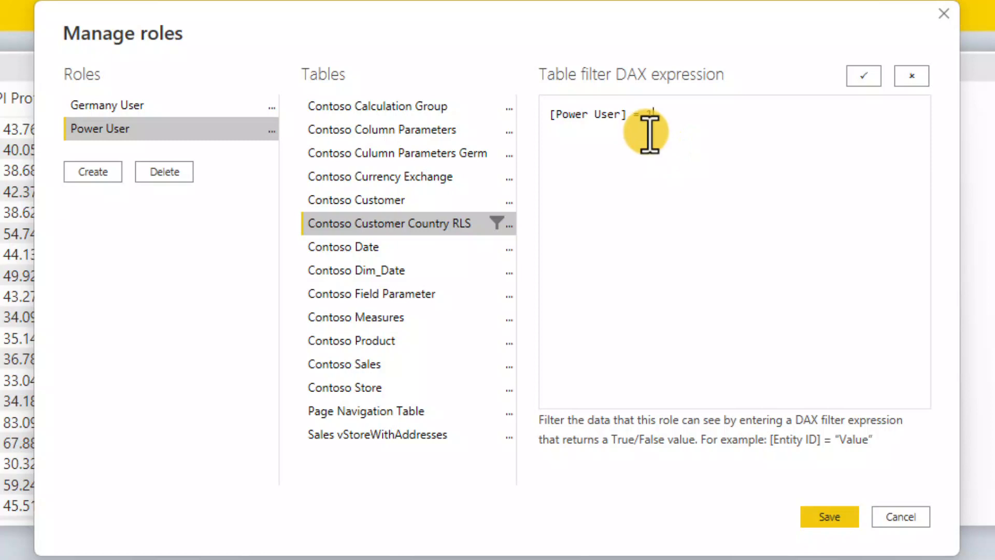
# Filter the Page Navigation Table for the Power User role with [User Role] = "Power User", validate the expression and save the roles
pyautogui.click(438, 412)
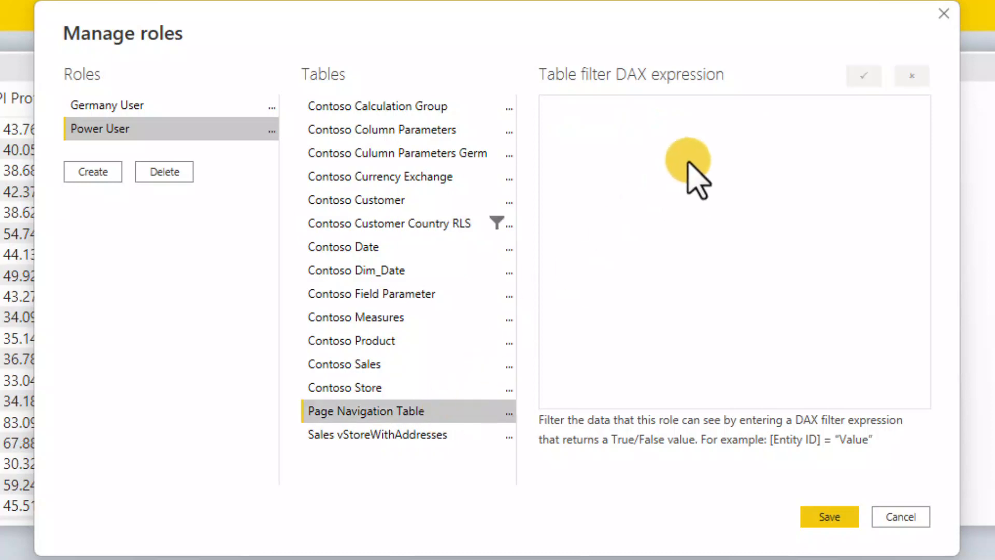
pyautogui.click(720, 131)
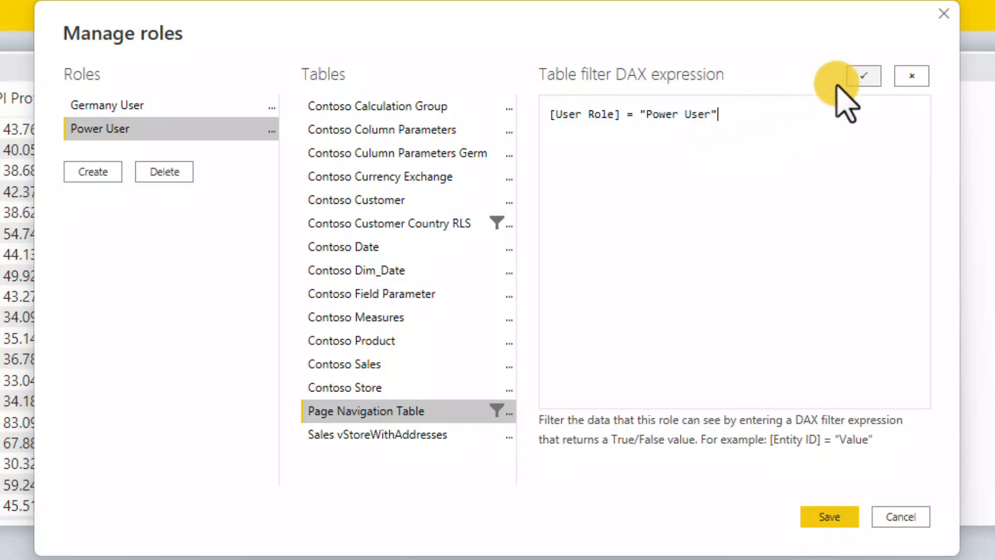
pyautogui.click(855, 77)
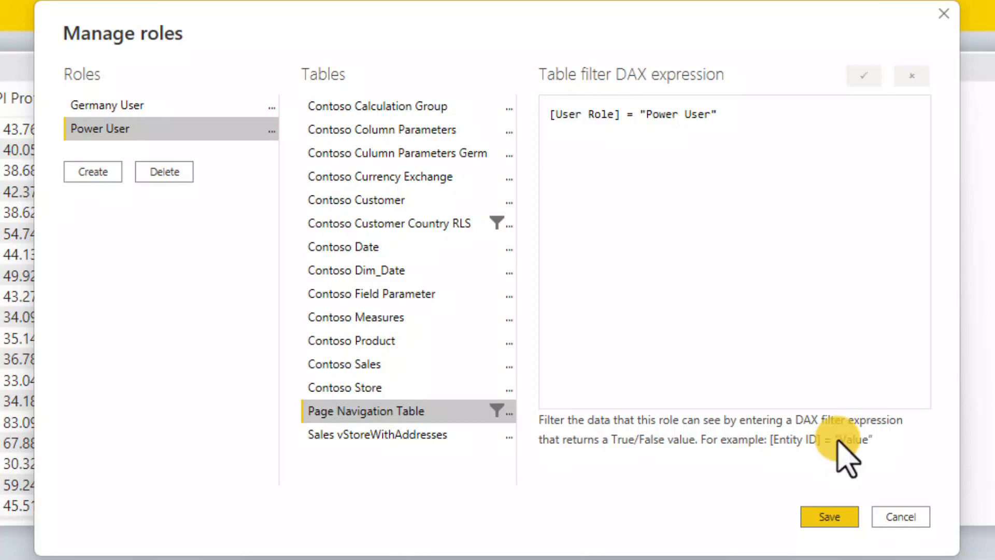
pyautogui.click(829, 518)
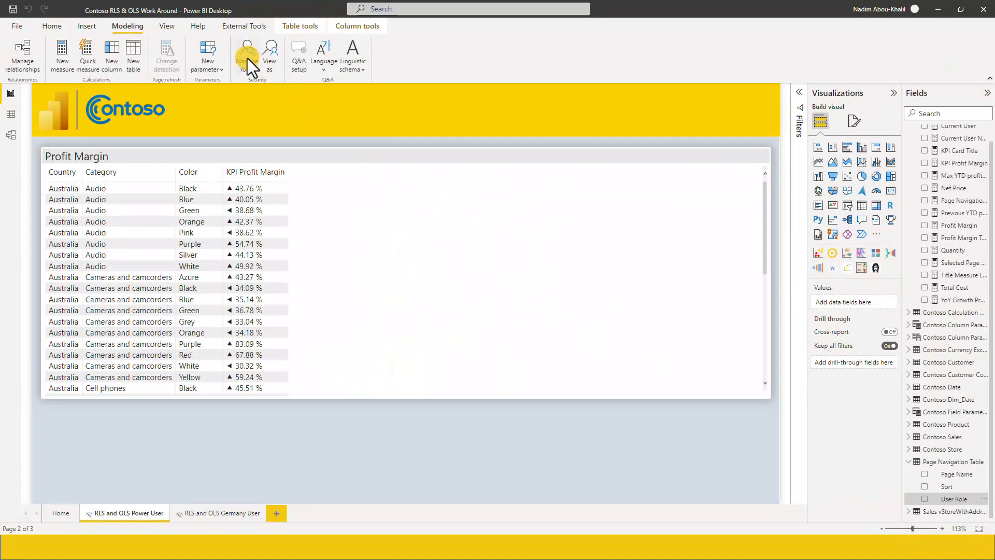
# Reopen role management and filter the Contoso Customer Country RLS table for the Germany User role with [Germany User] = 1
pyautogui.click(247, 58)
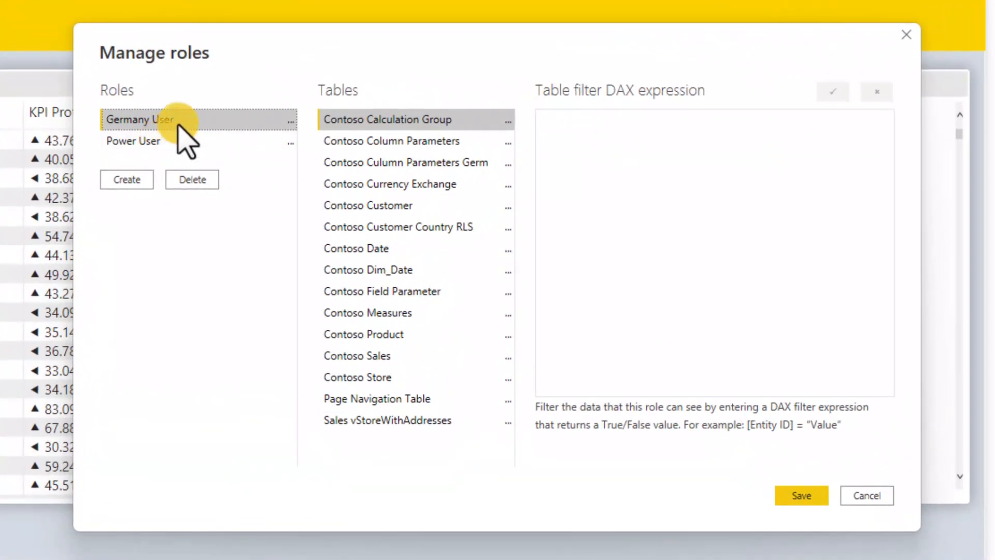
pyautogui.click(425, 227)
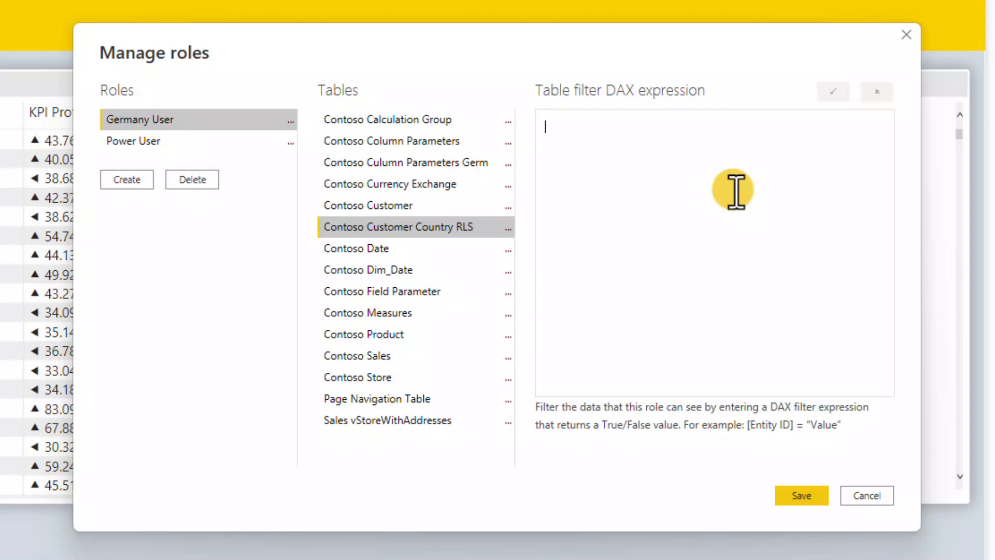
pyautogui.write('8')
pyautogui.press('BackSpace')
pyautogui.write('[')
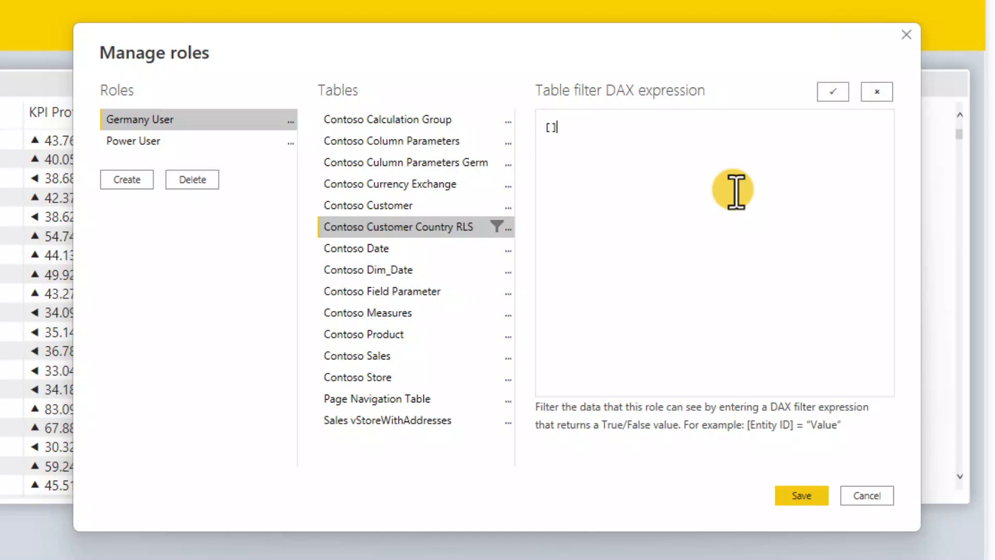
pyautogui.write('Germnany User] = 1')
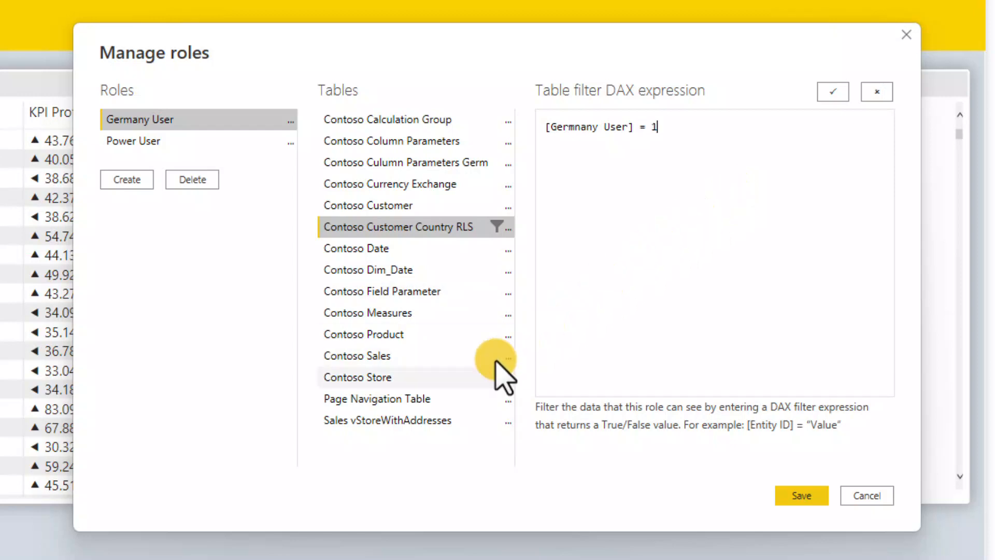
pyautogui.click(438, 398)
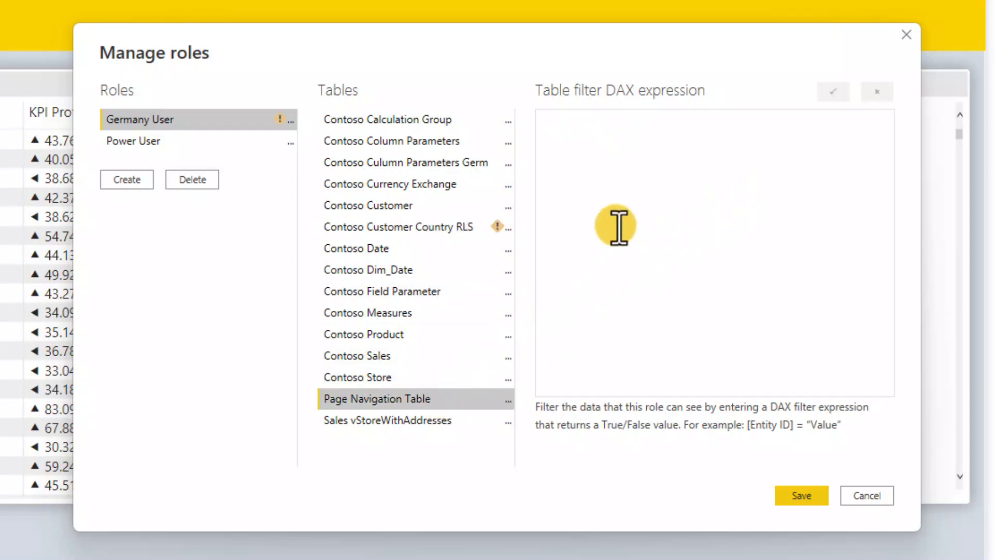
pyautogui.click(435, 228)
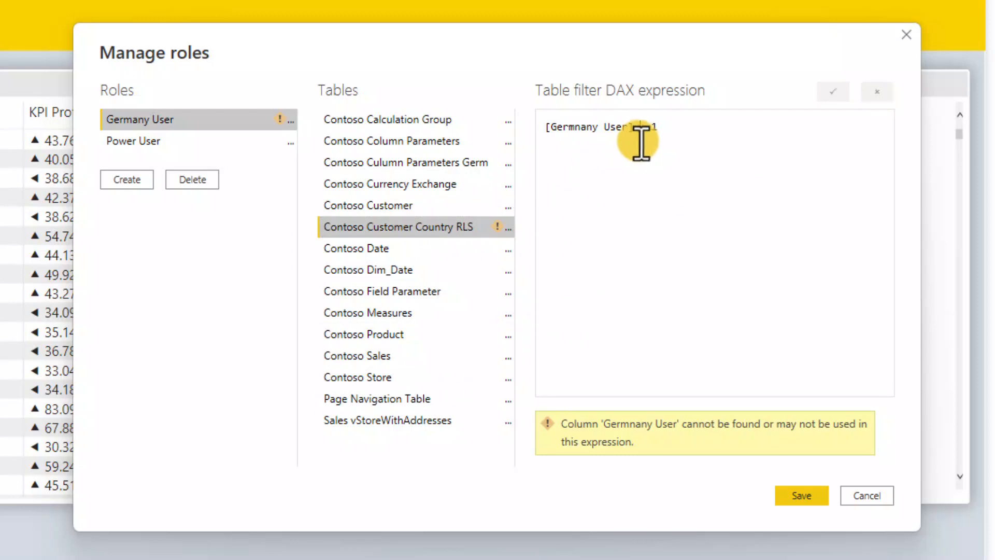
pyautogui.click(581, 127)
pyautogui.press('BackSpace')
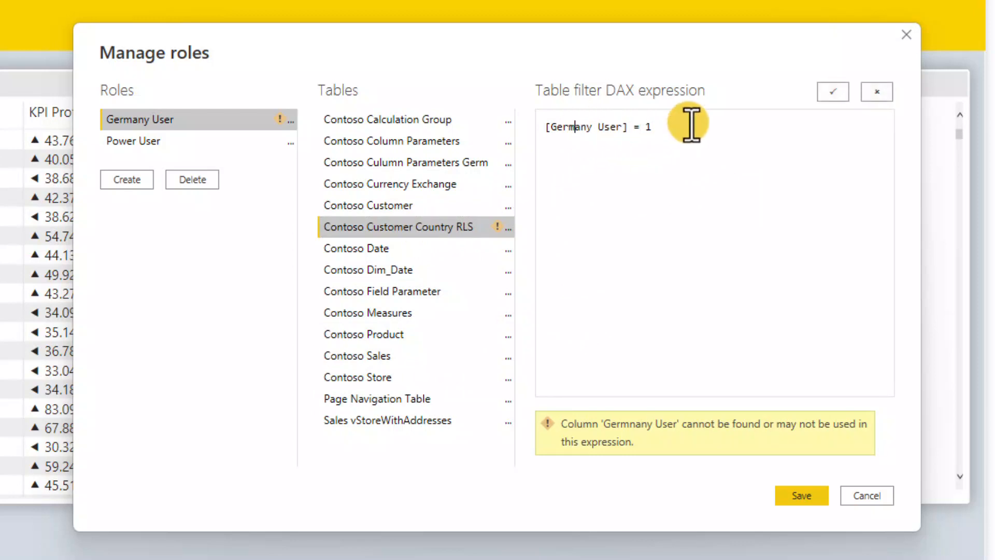
# Filter the Page Navigation Table for the Germany User role with [User Role] = "Germany User" and save the roles
pyautogui.click(417, 400)
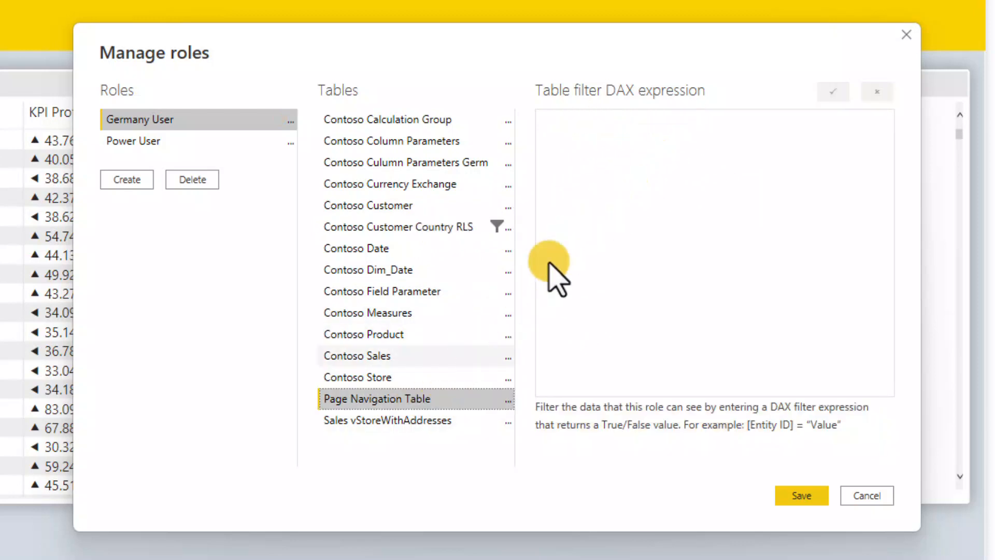
pyautogui.write('[')
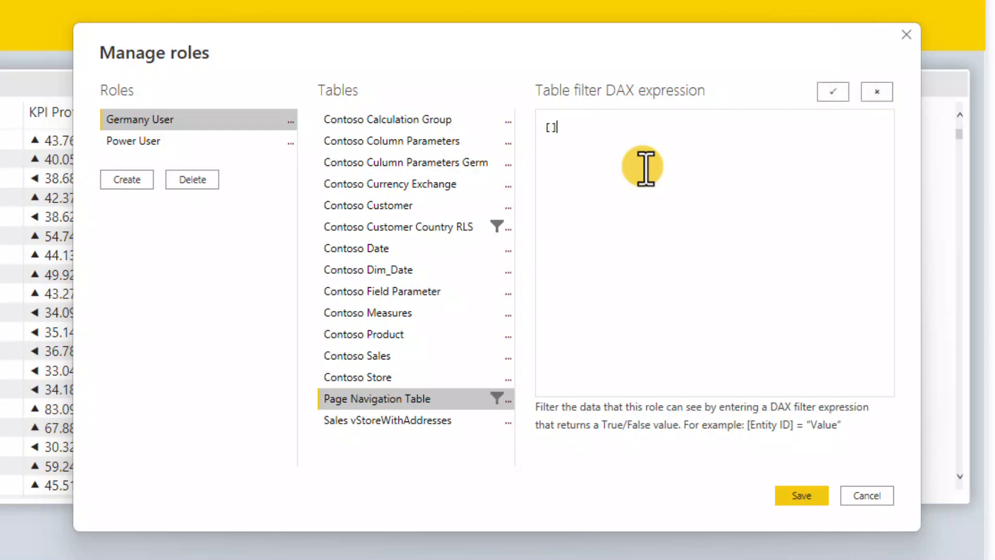
pyautogui.write('User Role] = "Germany User')
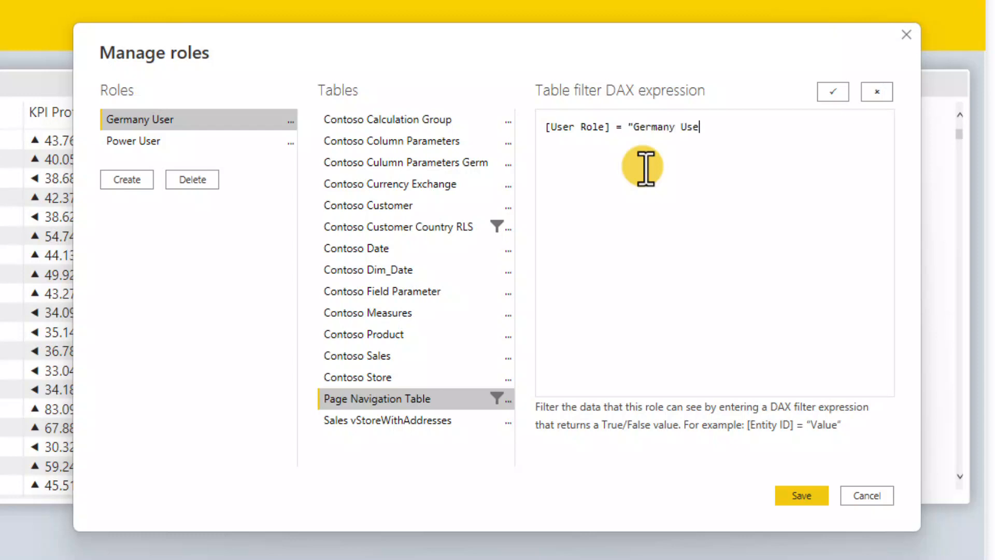
pyautogui.write('"')
pyautogui.click(793, 495)
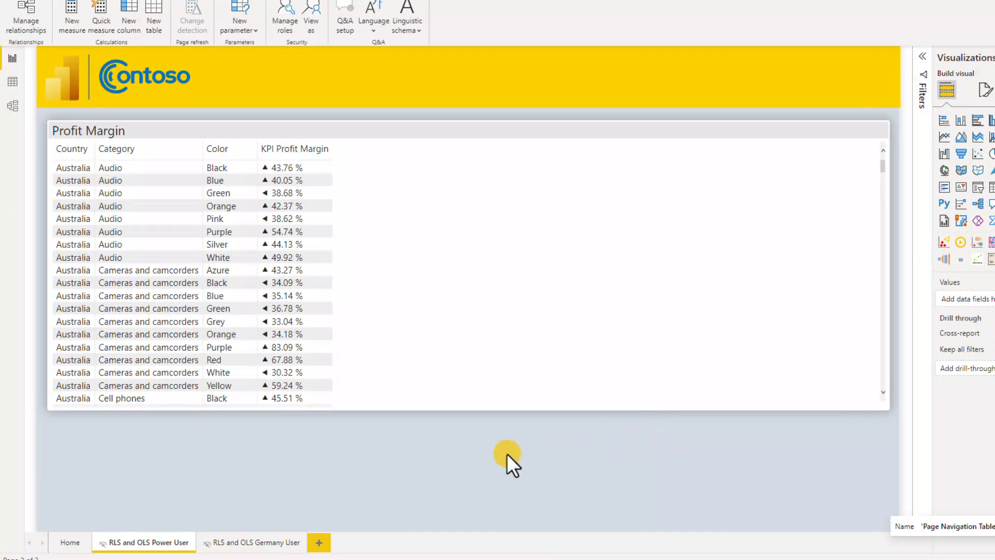
# On the RLS and OLS Germany User page, list the User Role field in a temporary table visual and delete it
pyautogui.click(67, 541)
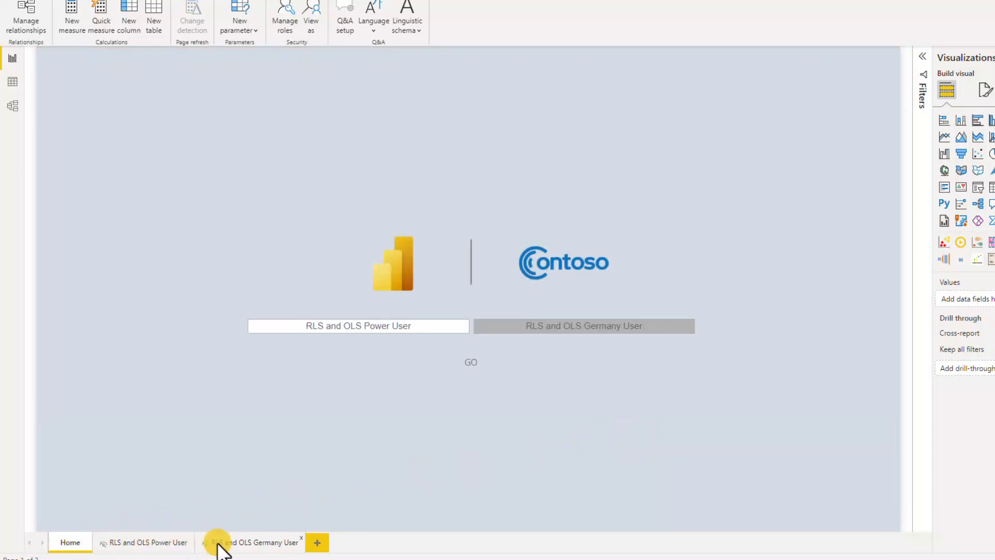
pyautogui.click(247, 544)
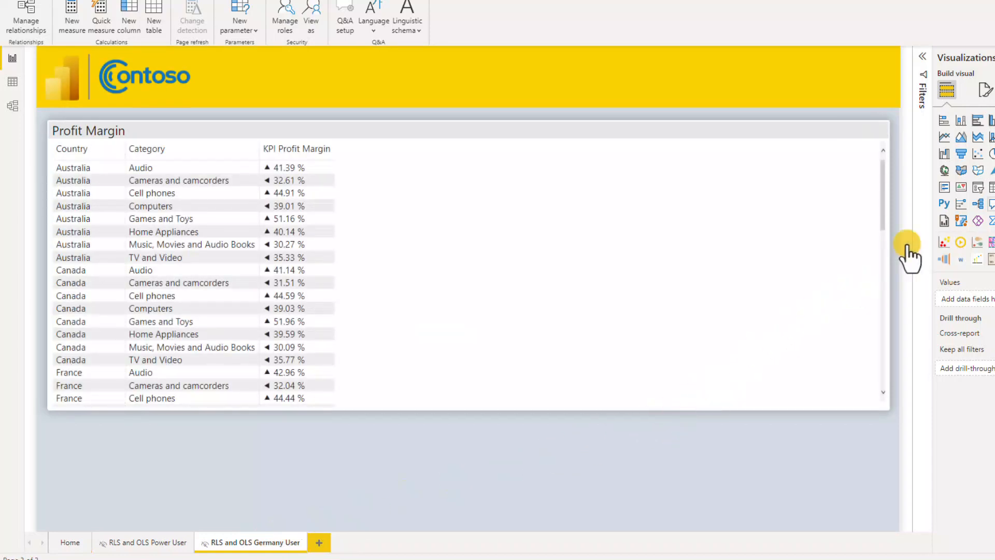
pyautogui.click(990, 187)
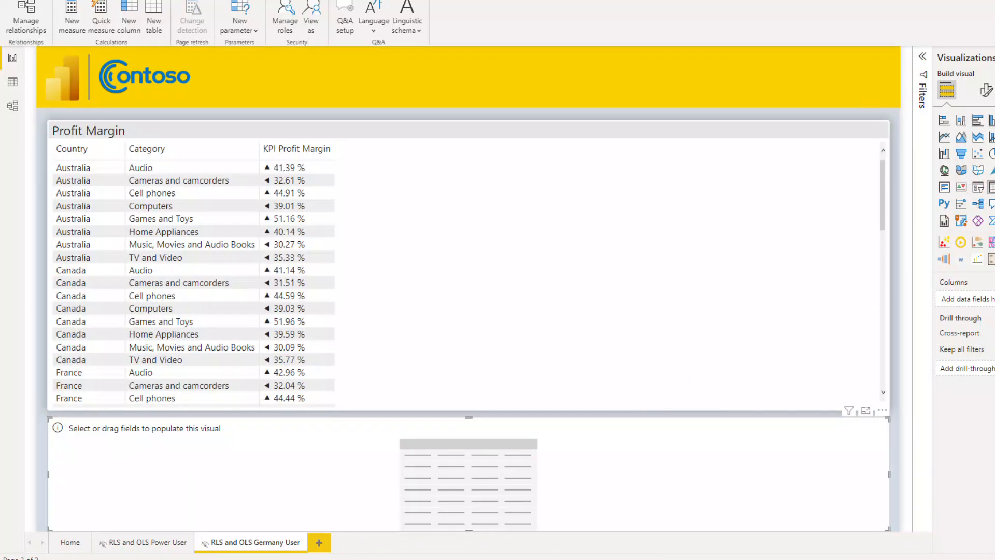
pyautogui.click(993, 299)
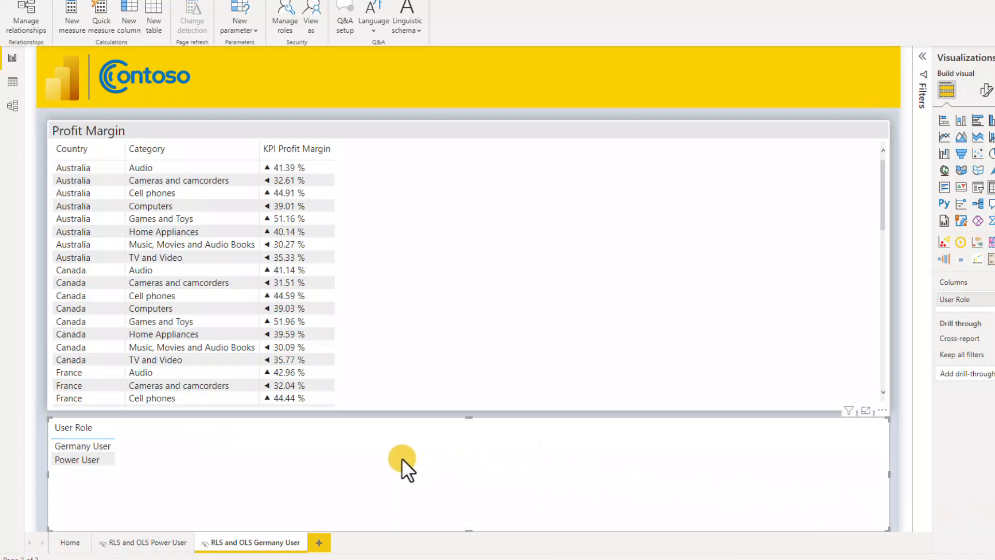
pyautogui.press('Delete')
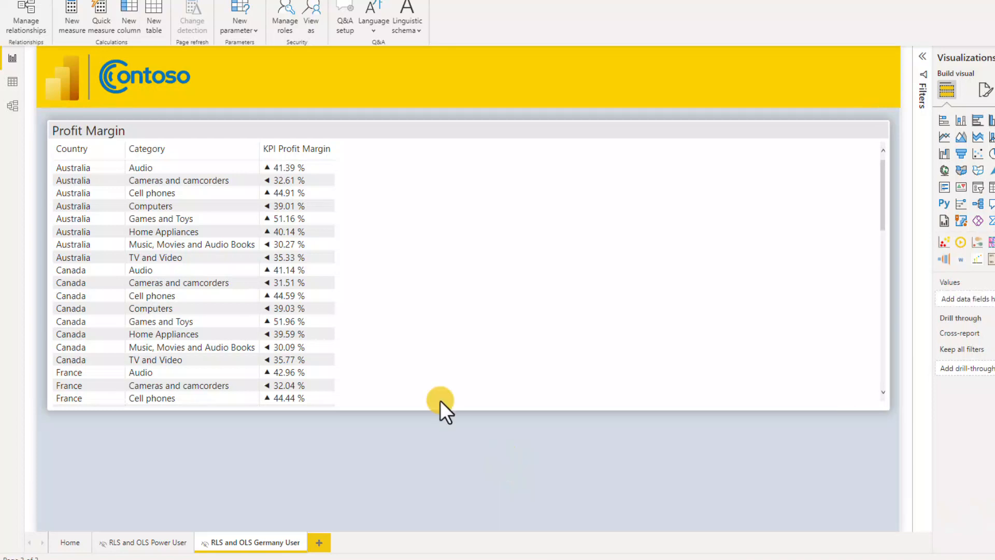
# Compare the two RLS and OLS pages, and view the RLS and OLS Germany User page as the Germany User role
pyautogui.click(126, 544)
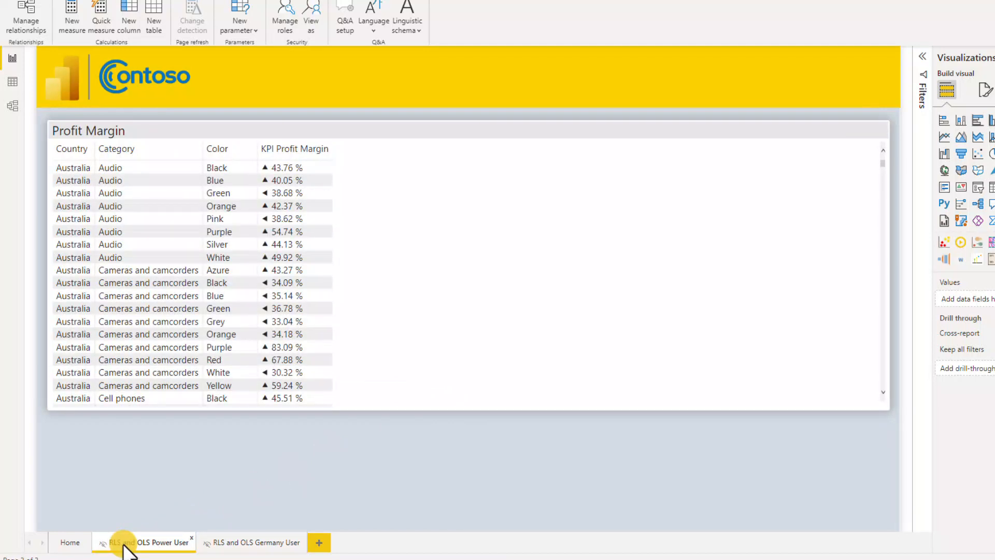
pyautogui.click(254, 543)
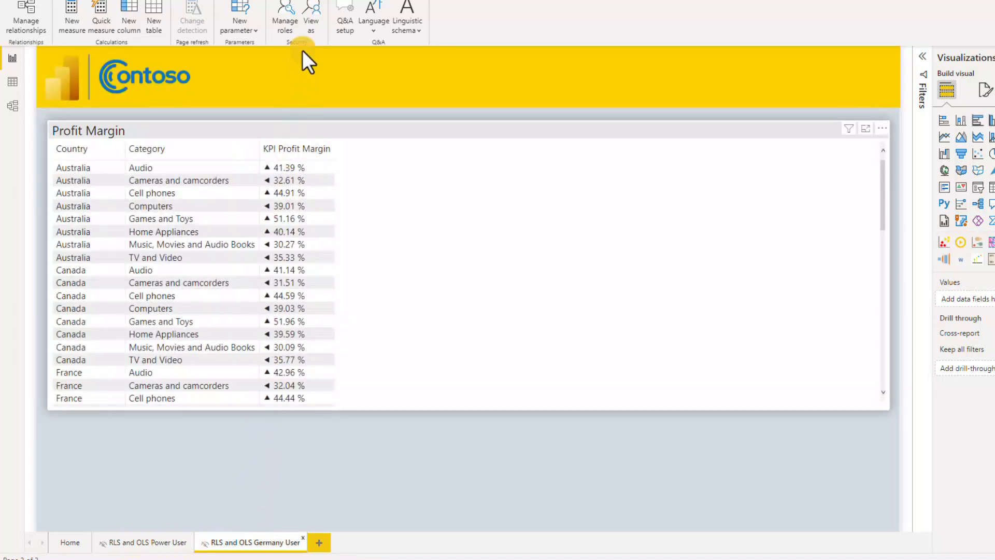
pyautogui.click(305, 25)
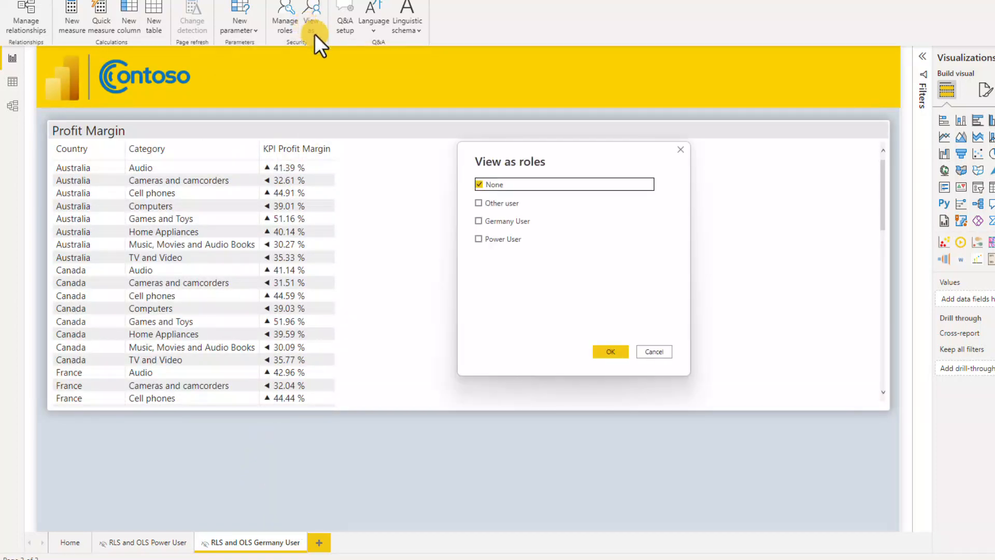
pyautogui.click(506, 220)
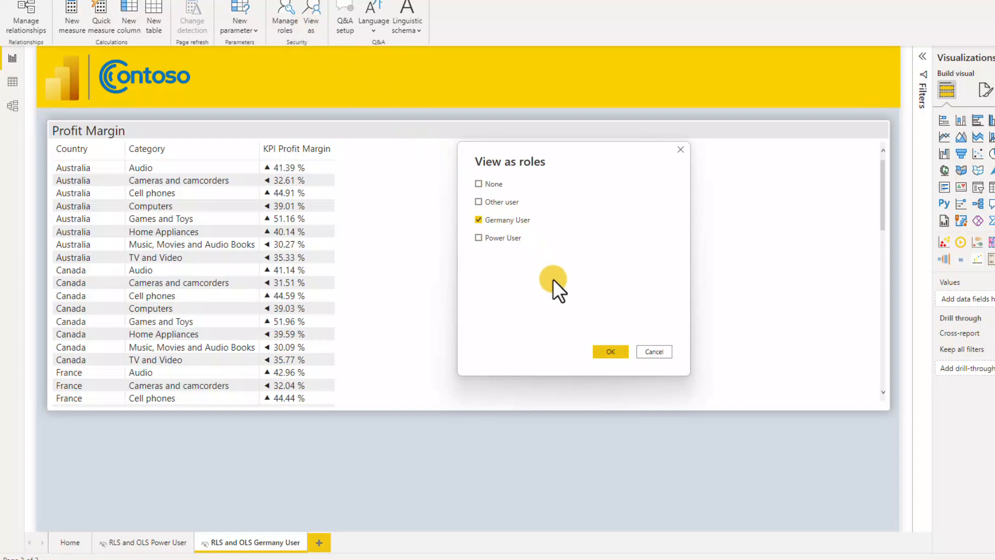
pyautogui.click(611, 353)
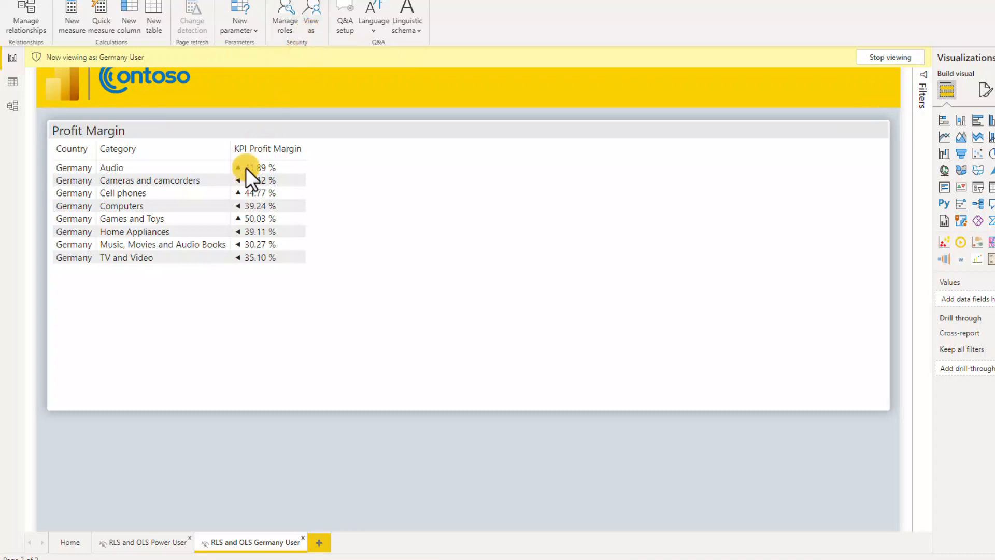
# Check the Home page slicer as Germany User, test the GO button's page navigation, and return to the Home page
pyautogui.click(71, 542)
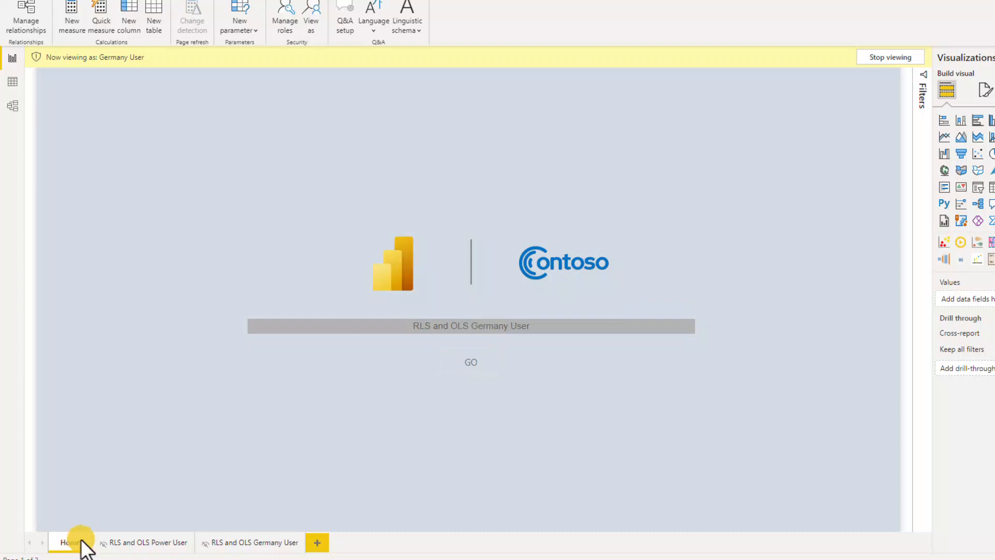
pyautogui.click(606, 340)
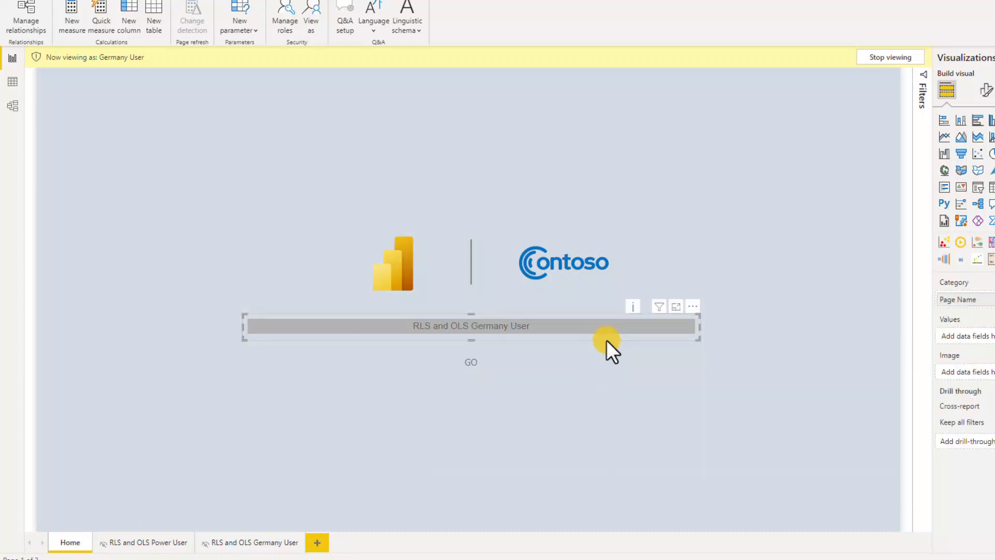
pyautogui.click(534, 383)
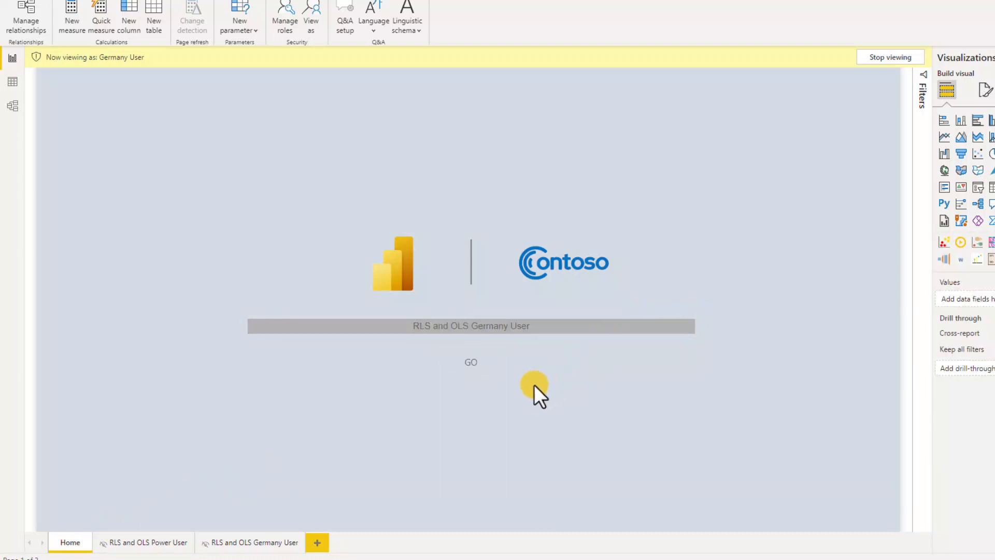
pyautogui.keyDown('ctrl'); pyautogui.click(472, 363); pyautogui.keyUp('ctrl')
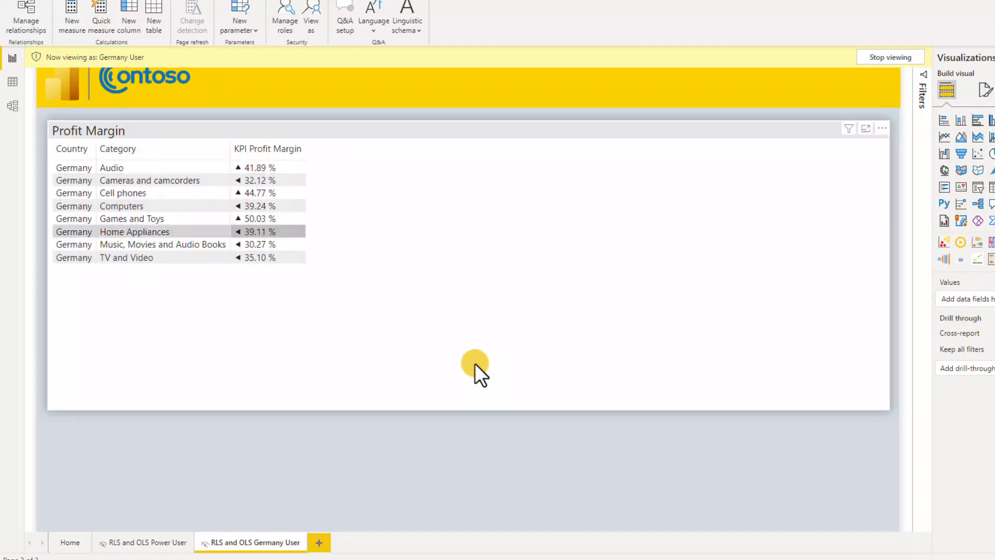
pyautogui.click(62, 541)
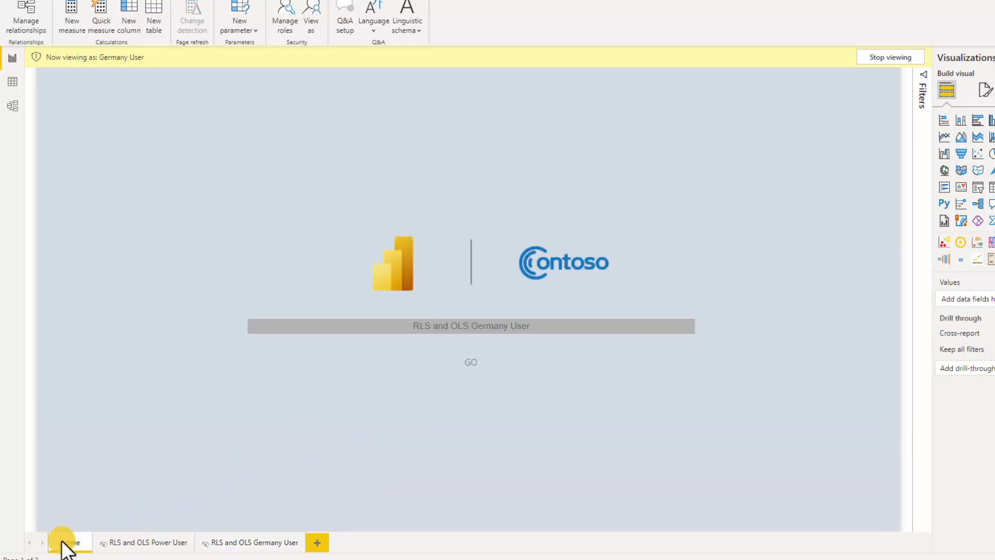
# View the report as the Power User role, test the GO button, and open the RLS and OLS Germany User page
pyautogui.click(316, 12)
pyautogui.click(494, 236)
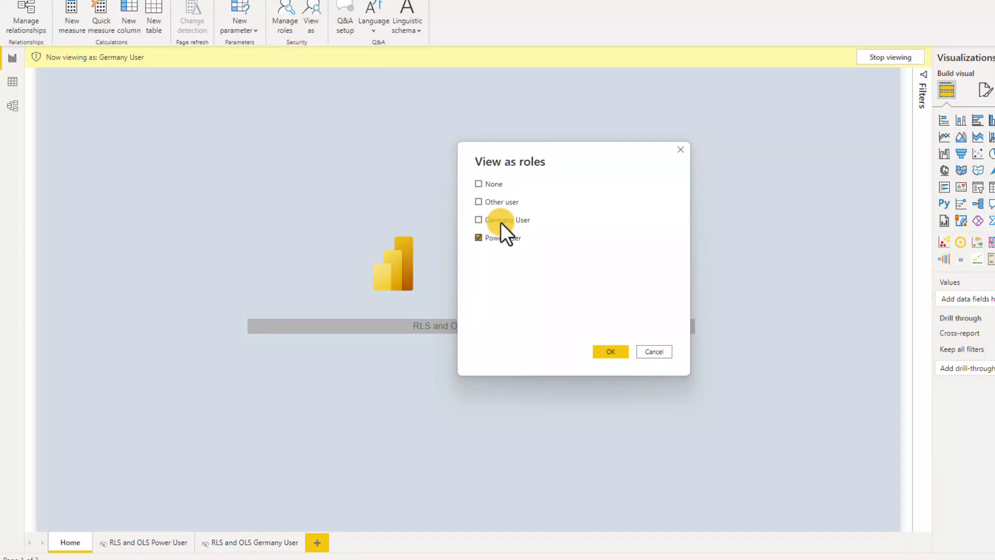
pyautogui.click(609, 351)
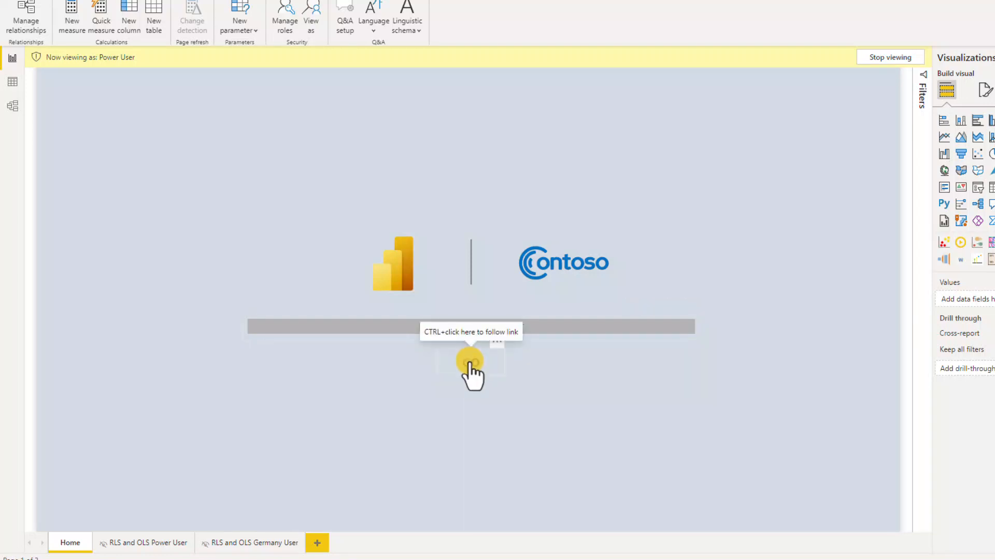
pyautogui.keyDown('ctrl'); pyautogui.click(470, 362); pyautogui.keyUp('ctrl')
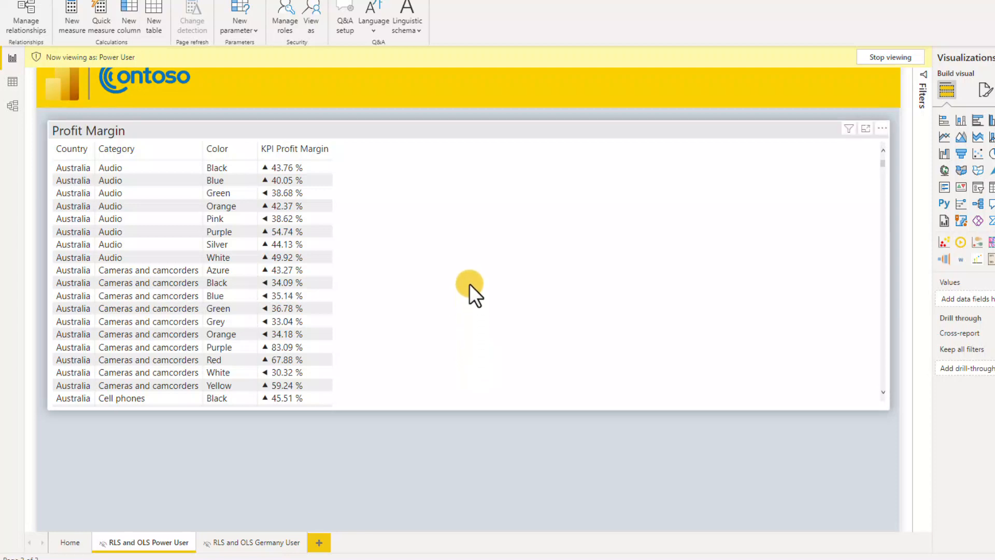
pyautogui.click(247, 543)
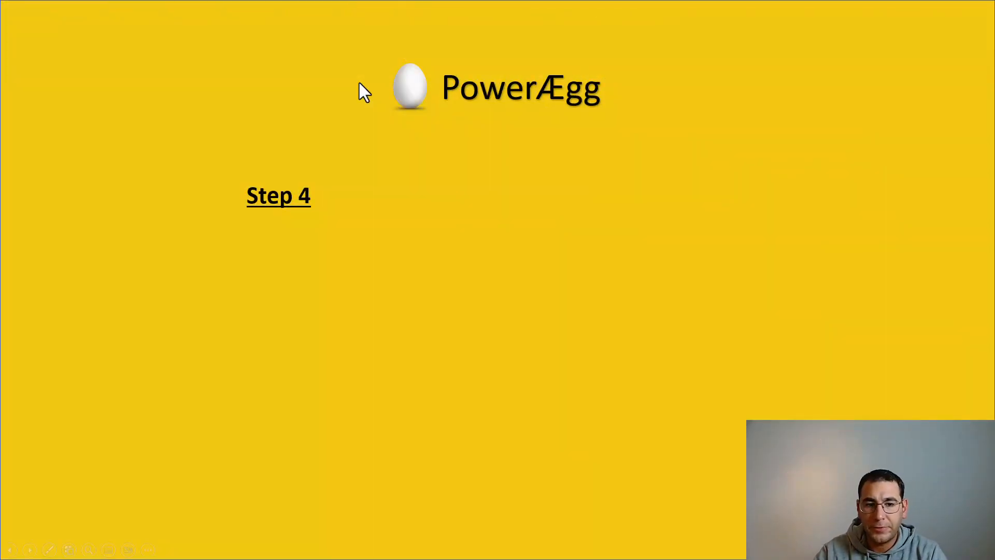
pyautogui.click(359, 83)
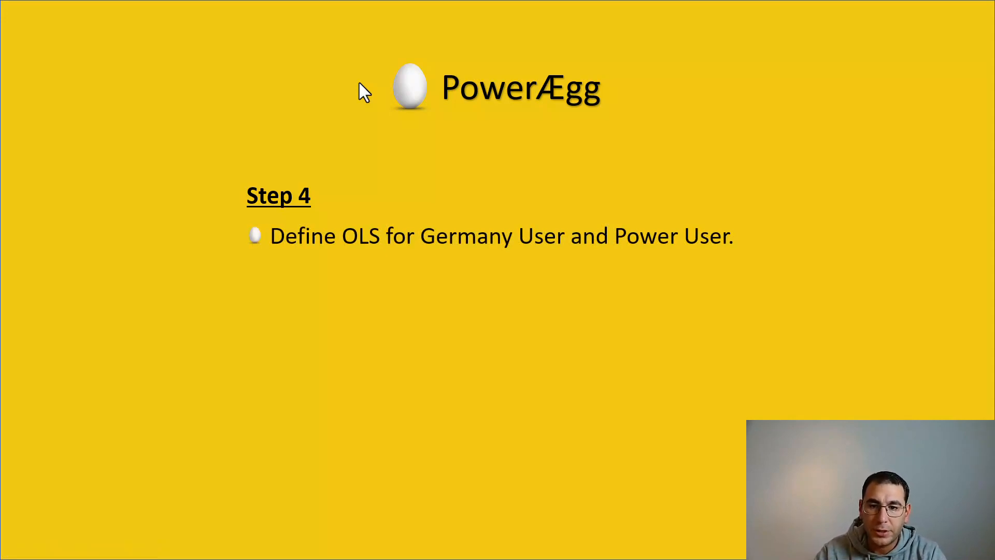
pyautogui.click(359, 82)
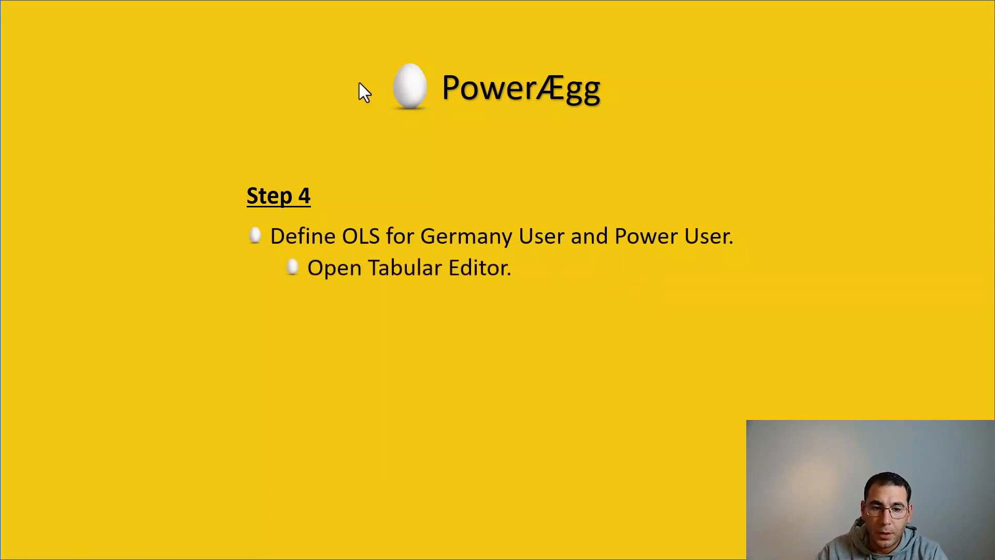
pyautogui.click(359, 82)
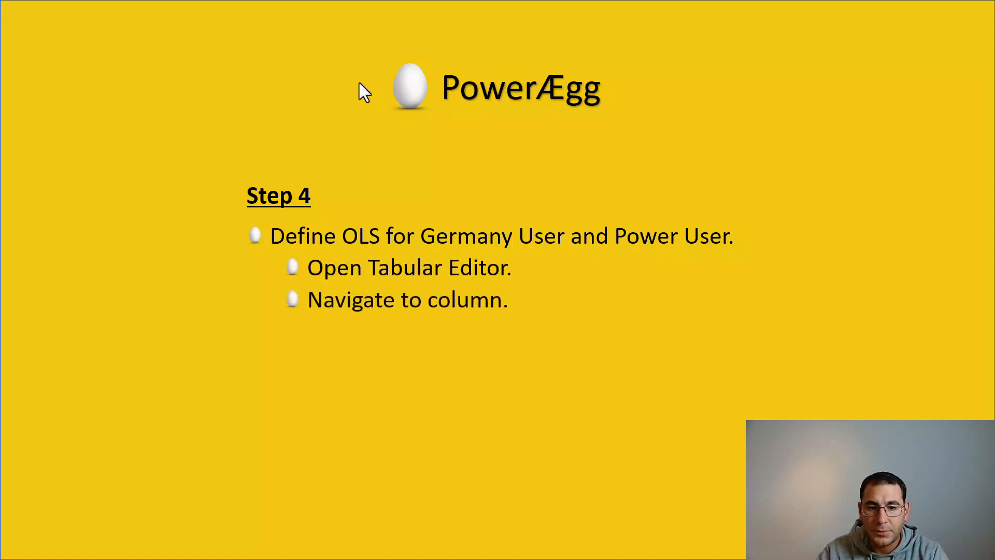
pyautogui.click(359, 82)
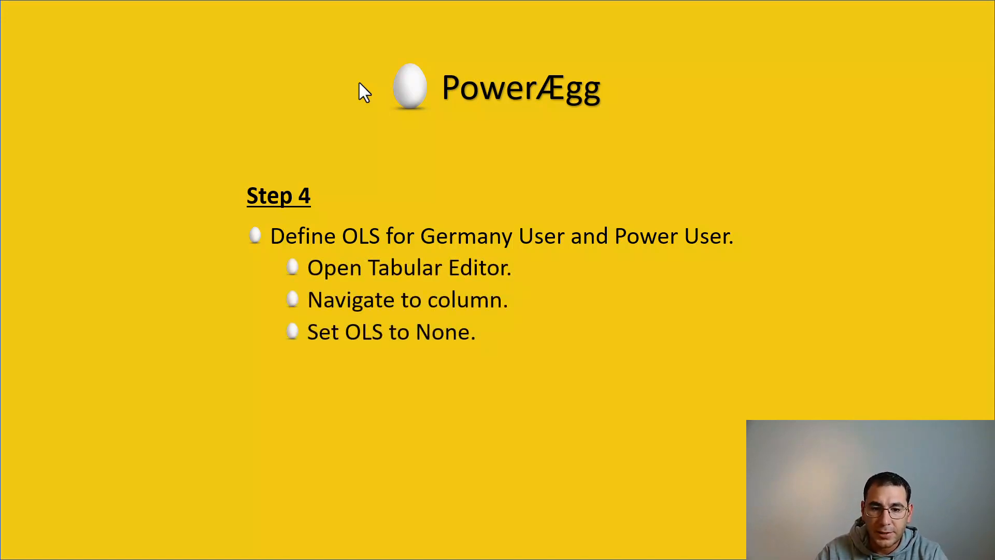
pyautogui.click(359, 83)
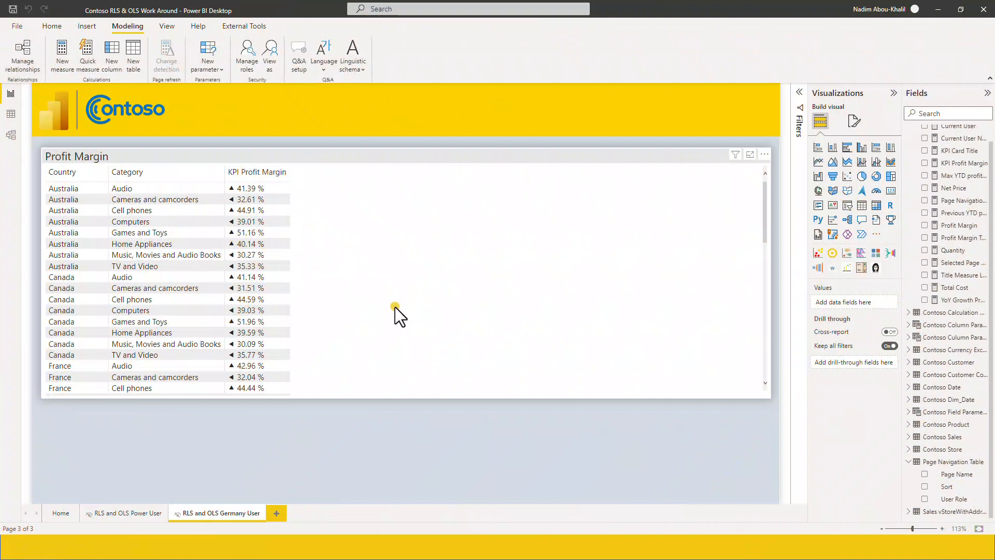
# Open the model in Tabular Editor and select the Color column of the Contoso Product table
pyautogui.click(241, 25)
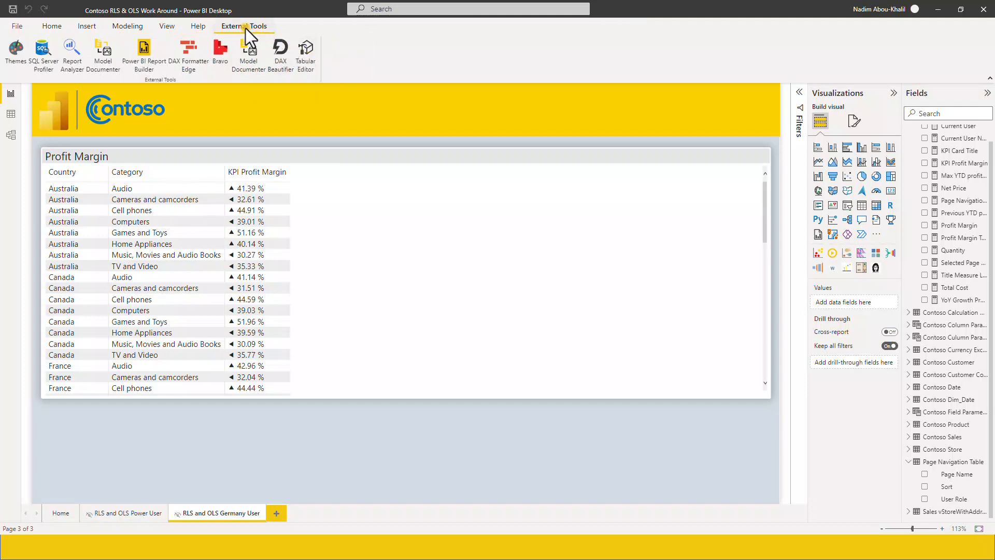
pyautogui.click(307, 56)
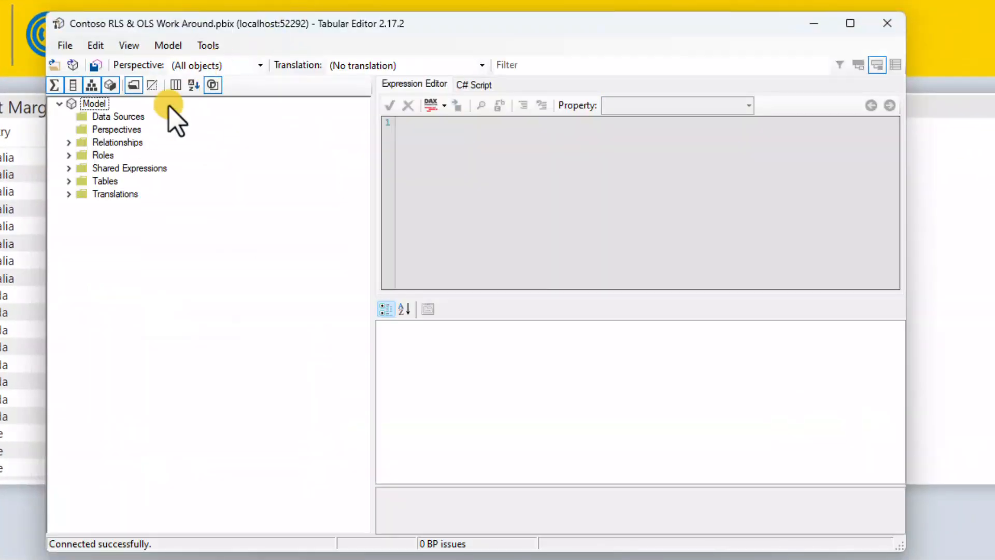
pyautogui.click(68, 181)
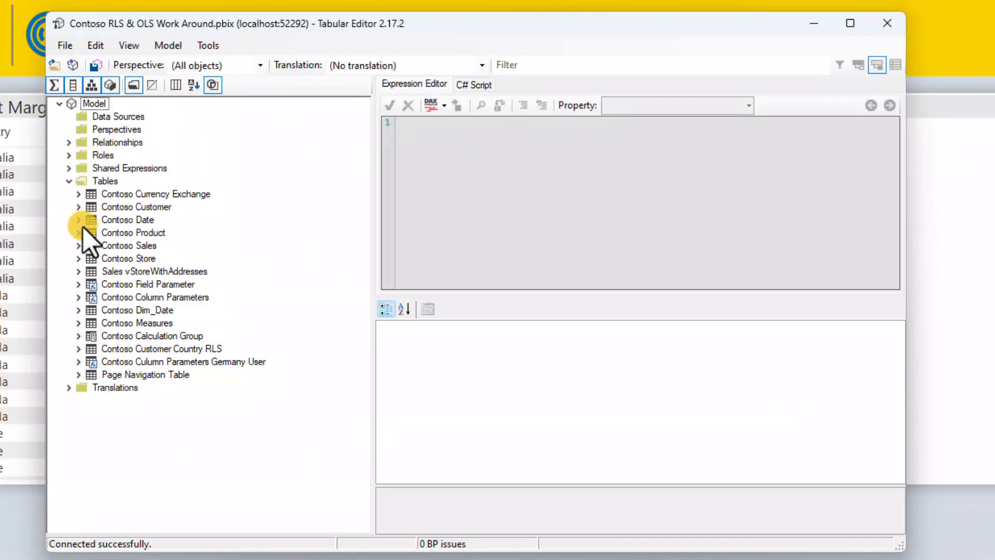
pyautogui.click(78, 233)
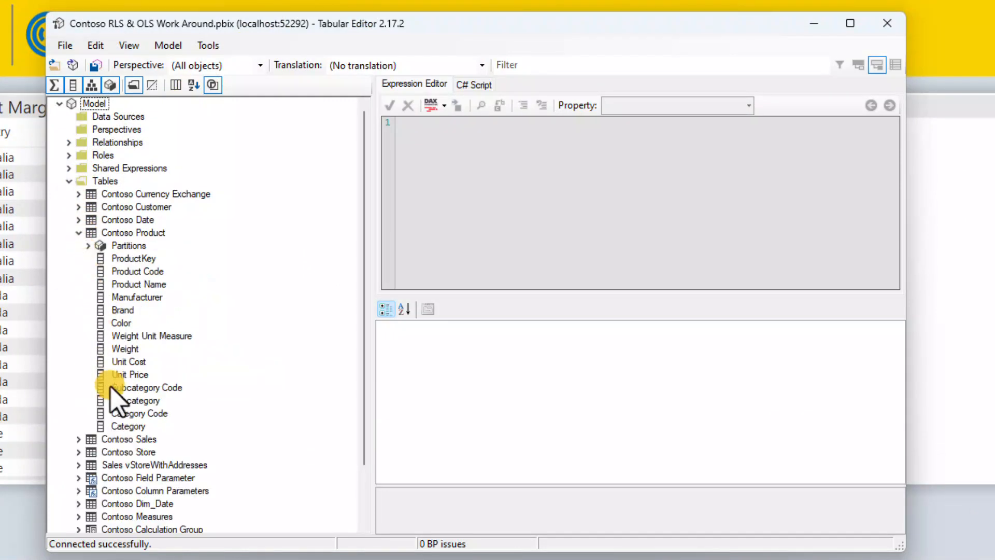
pyautogui.click(119, 323)
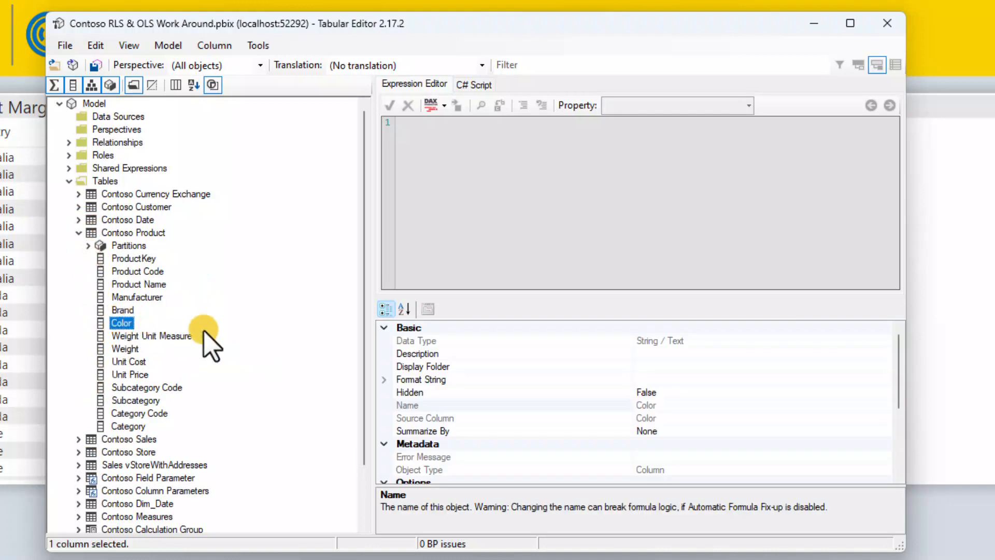
# Set the Color column's Object Level Security to None for Germany User, save the changes to the model, and close Tabular Editor
pyautogui.scroll(-4, 586, 394)
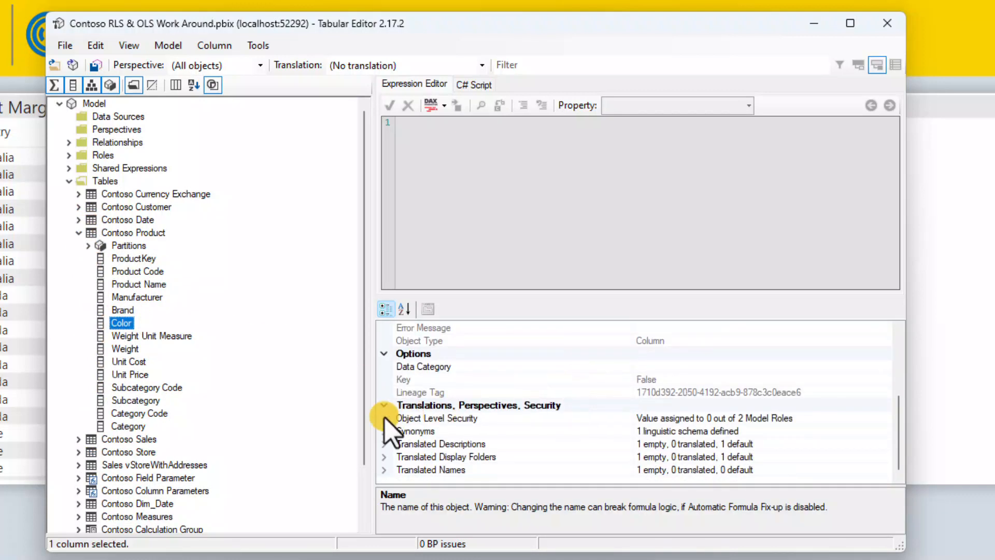
pyautogui.click(384, 418)
pyautogui.scroll(-1, 492, 414)
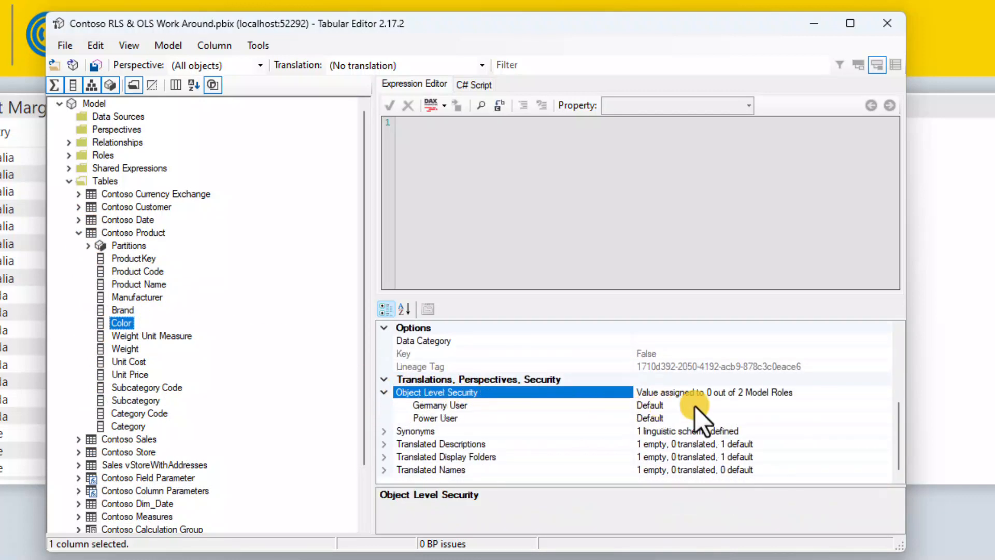
pyautogui.click(751, 406)
pyautogui.click(883, 405)
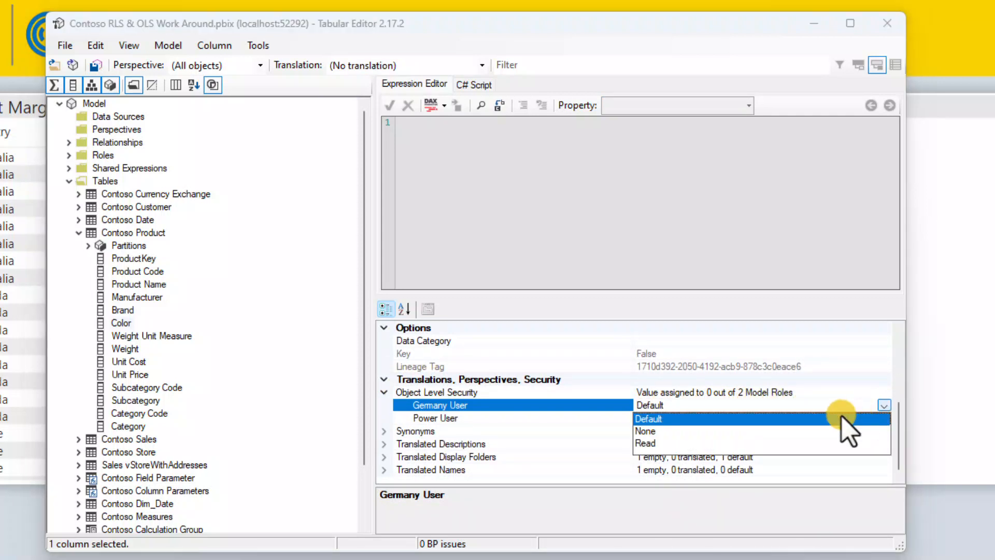
pyautogui.click(750, 433)
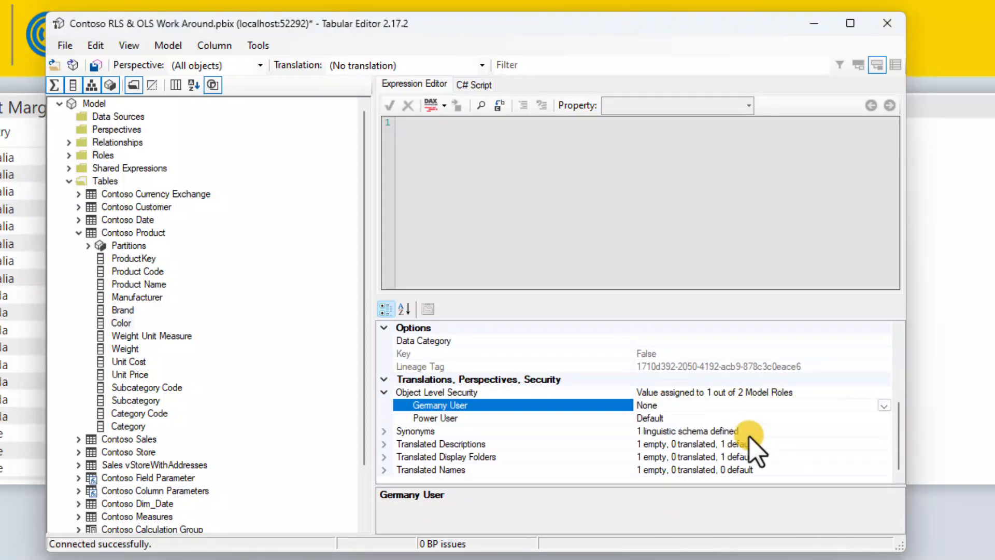
pyautogui.click(95, 65)
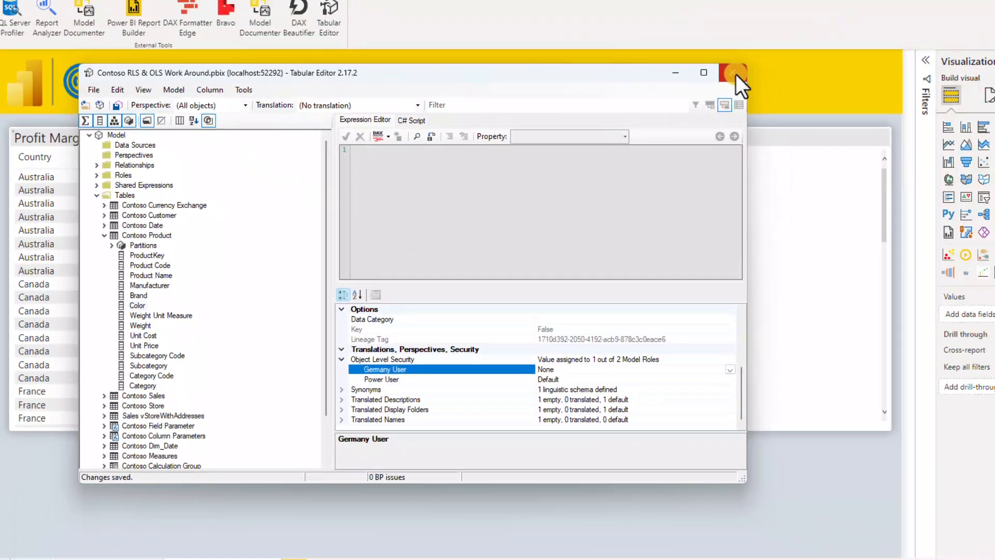
pyautogui.click(887, 23)
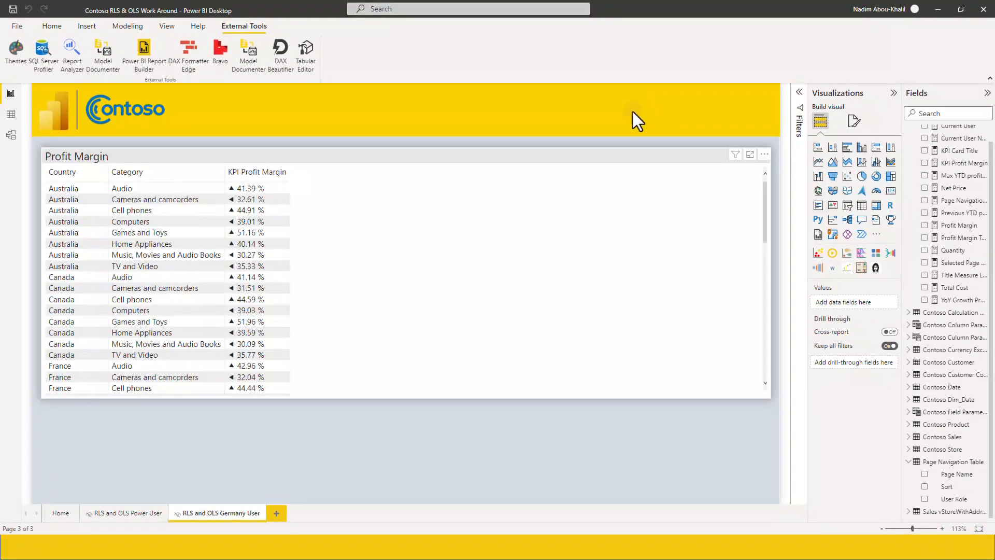
# Open the RLS and OLS Power User page and view it as the Germany User role
pyautogui.click(128, 515)
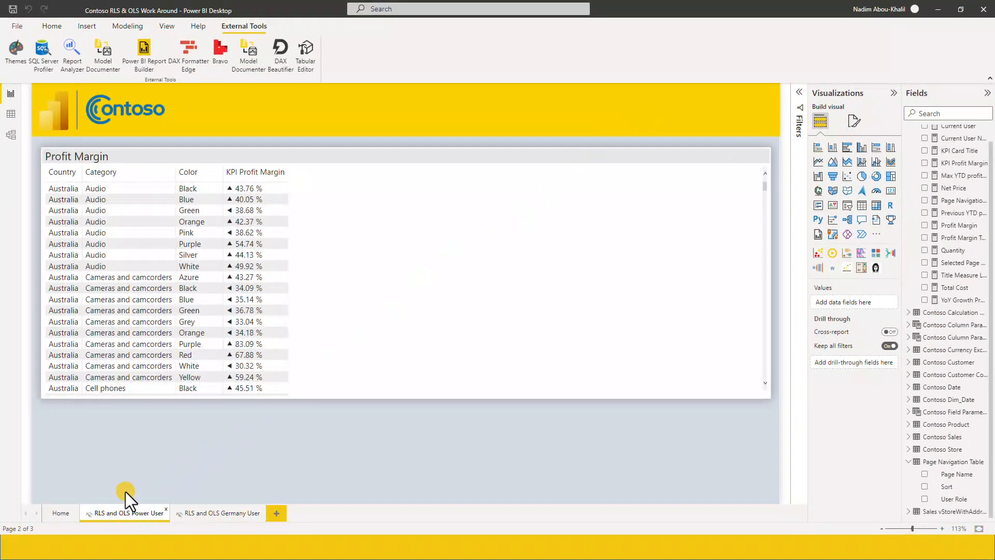
pyautogui.click(64, 24)
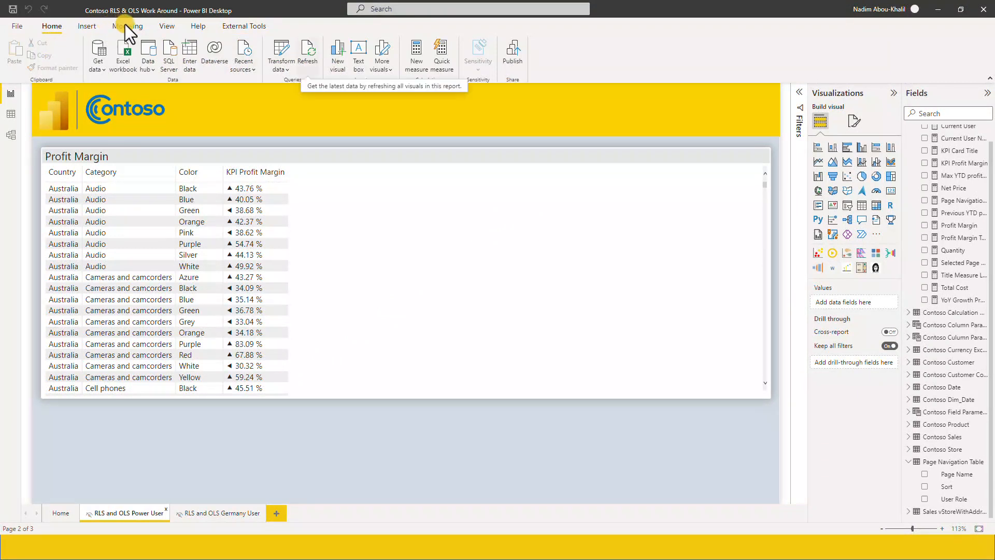
pyautogui.click(138, 24)
pyautogui.click(269, 58)
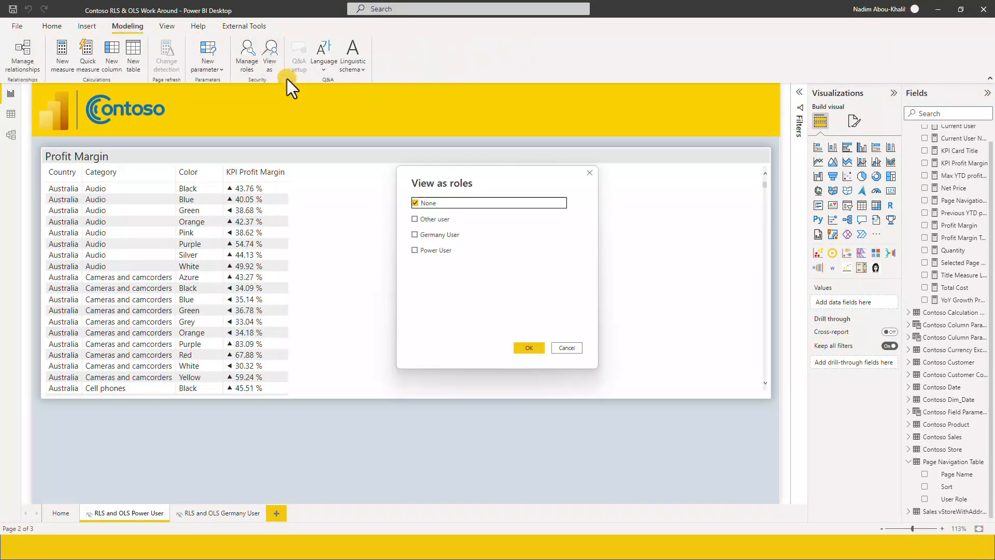
pyautogui.click(440, 235)
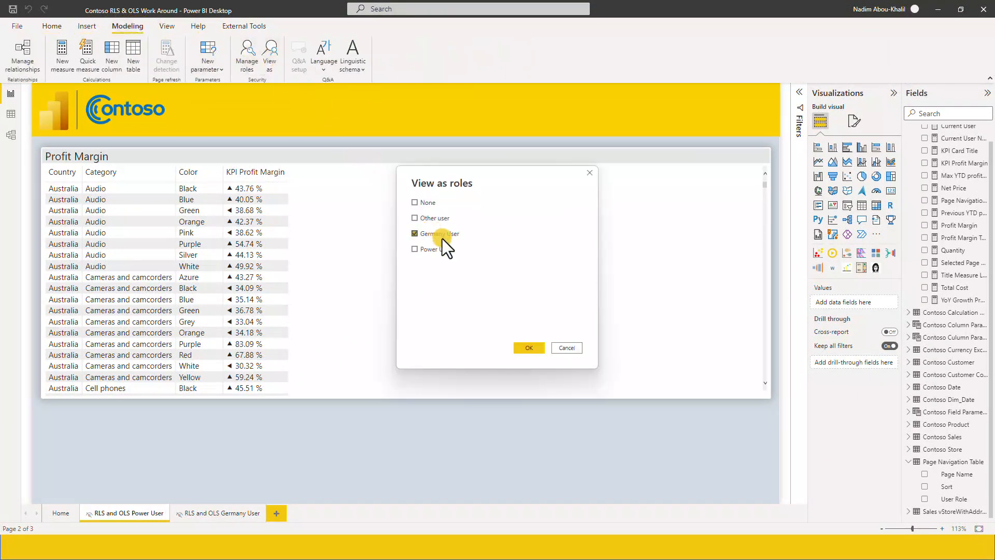
pyautogui.click(521, 342)
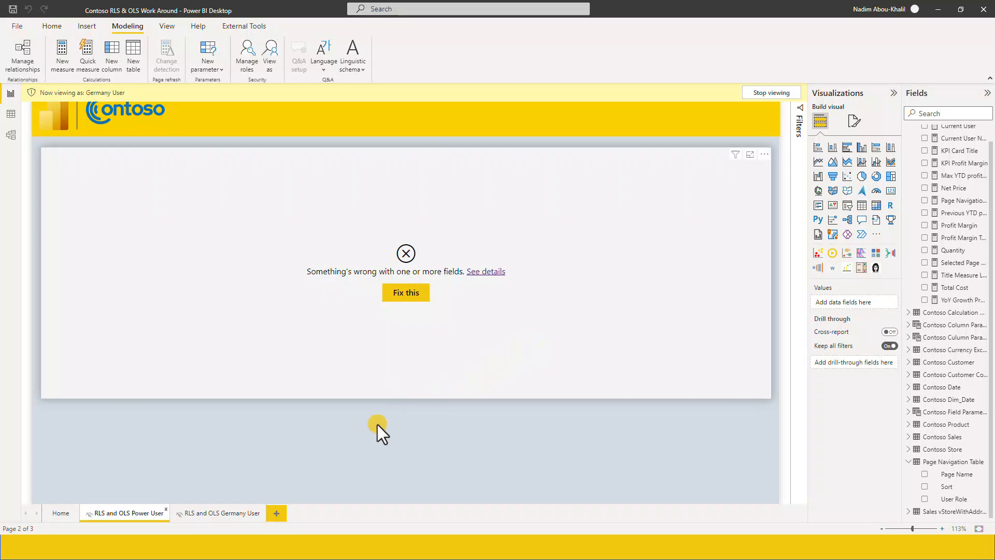
# Compare the RLS and OLS Germany User page with the Power User page under the role, and stop viewing as Germany User
pyautogui.click(212, 512)
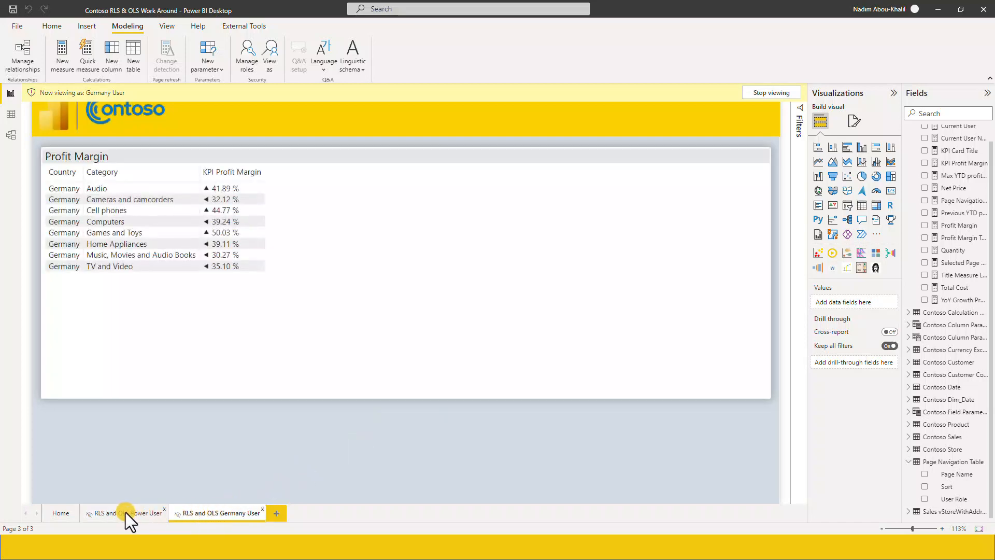
pyautogui.click(126, 512)
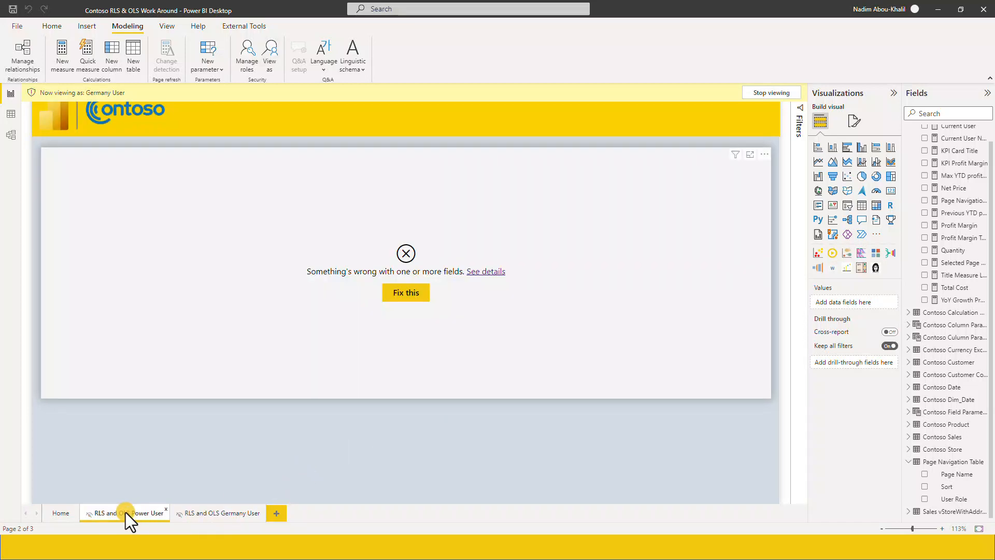
pyautogui.click(767, 93)
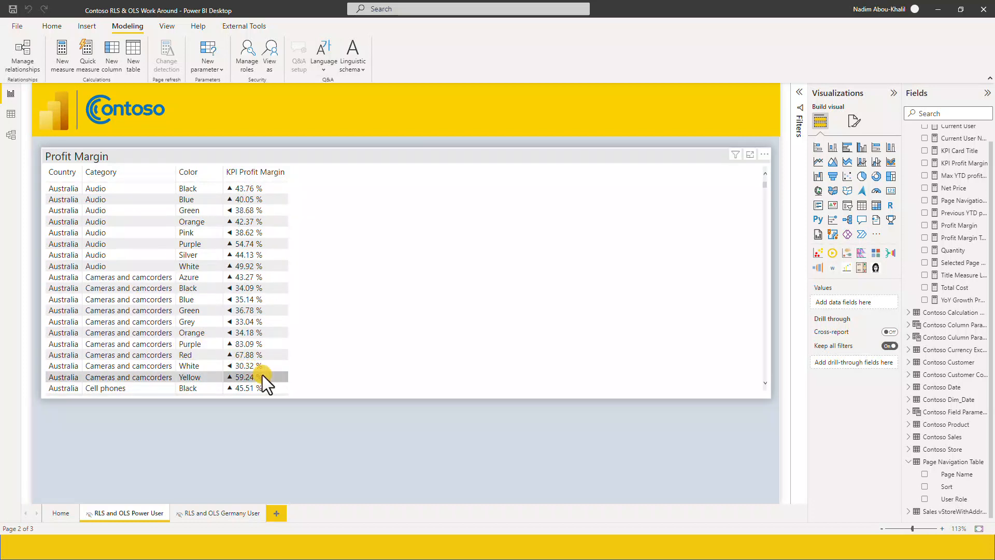
# Check the RLS and OLS Germany User page without a role, and view the Home page as the Germany User role
pyautogui.click(206, 512)
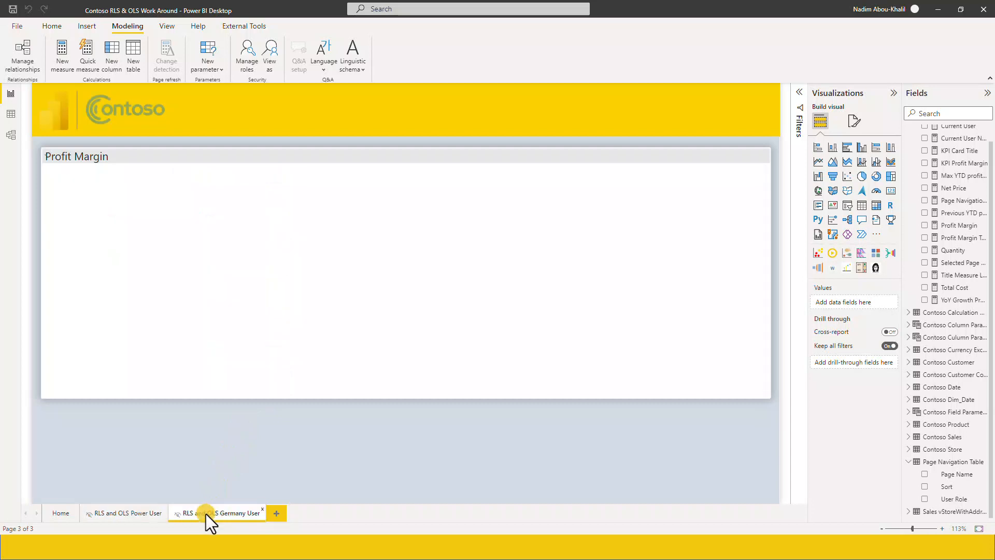
pyautogui.click(59, 512)
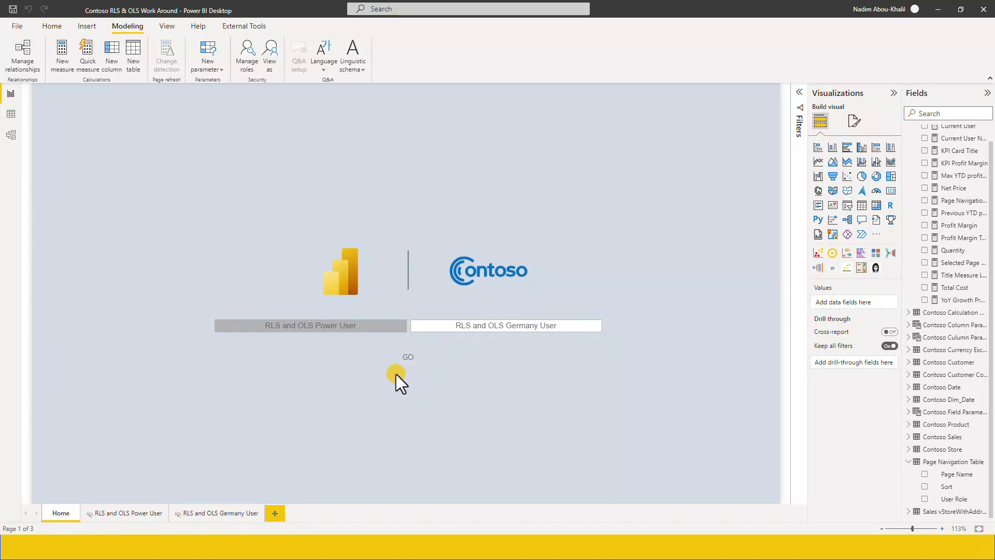
pyautogui.click(268, 57)
pyautogui.click(434, 234)
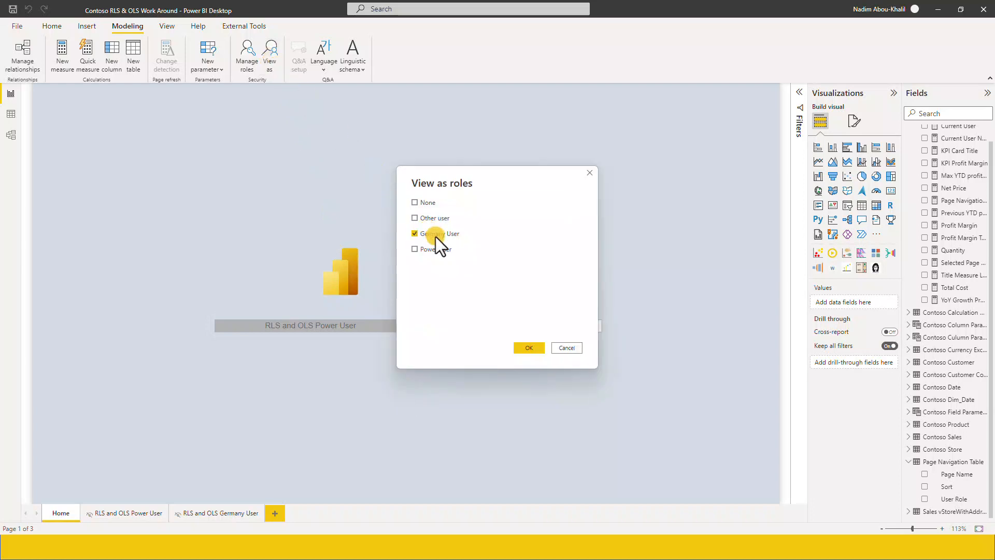
pyautogui.click(529, 347)
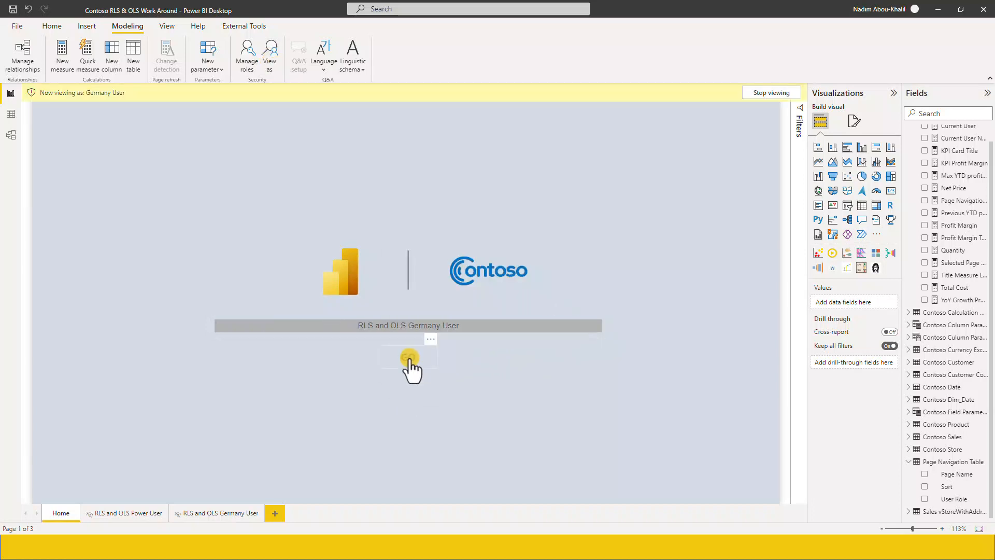